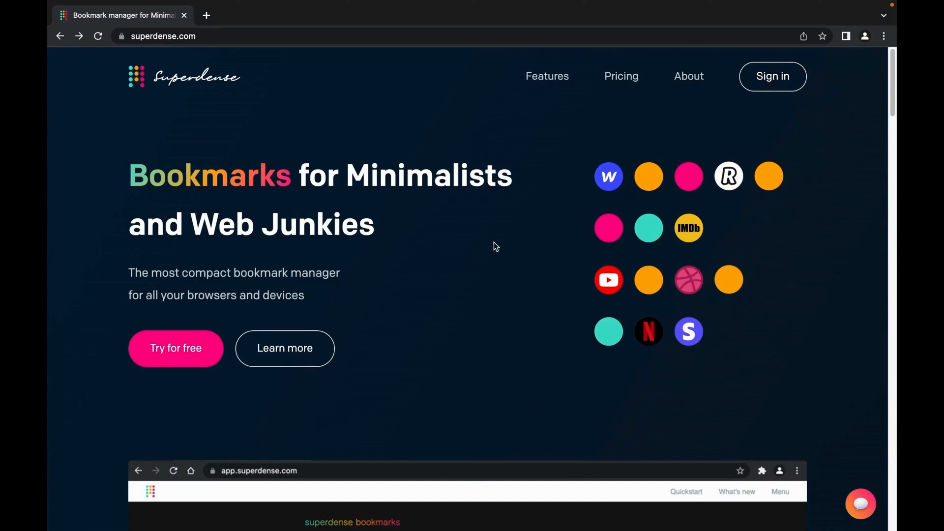
- Sign in from superdense.com to reach the app.superdense.com bookmarks dashboard
click(785, 87)
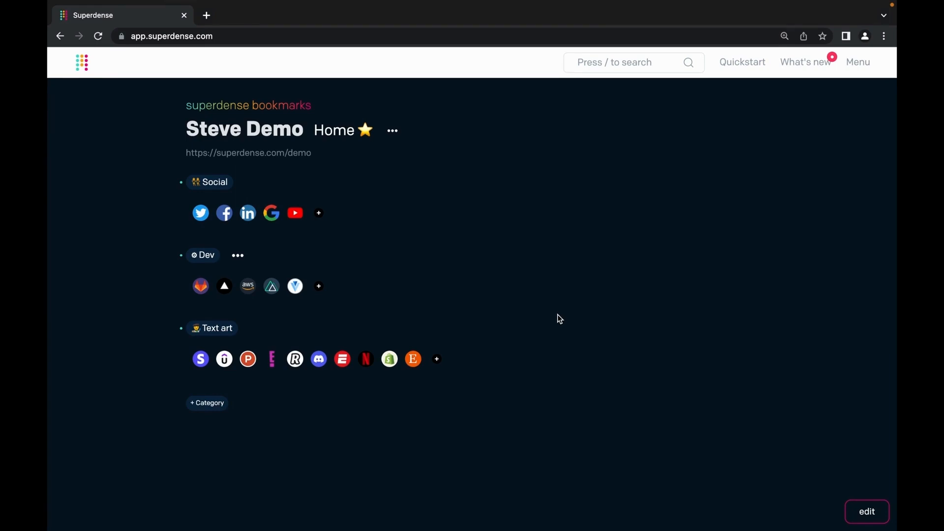
click(743, 63)
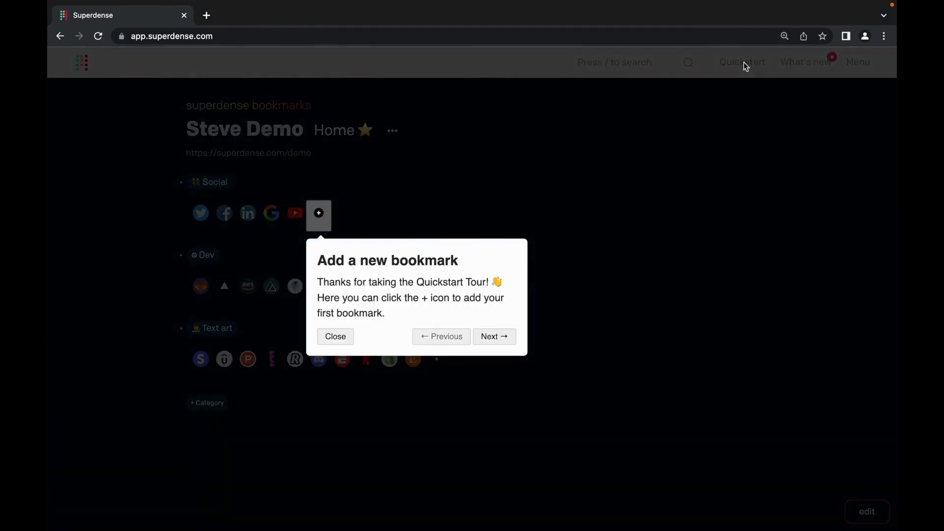
key(Right)
key(Right)
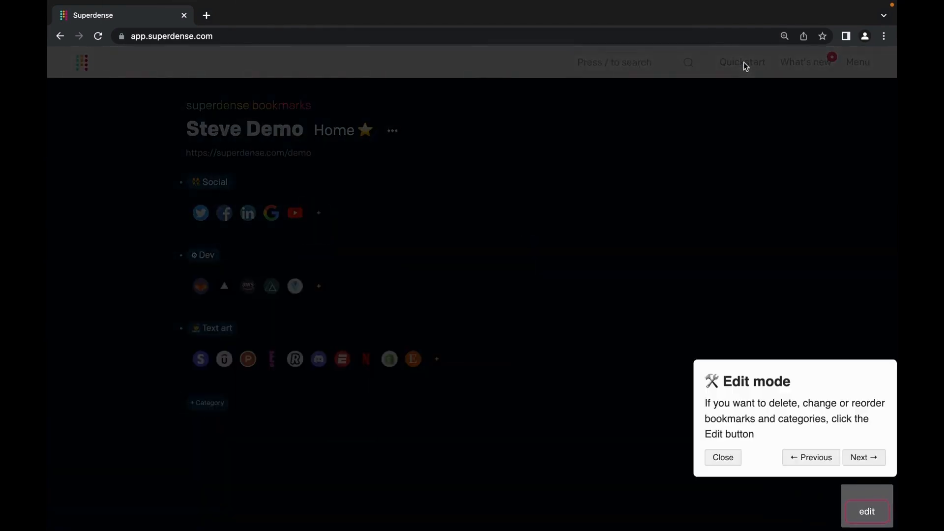
key(Right)
key(Right)
key(Right)
key(Right)
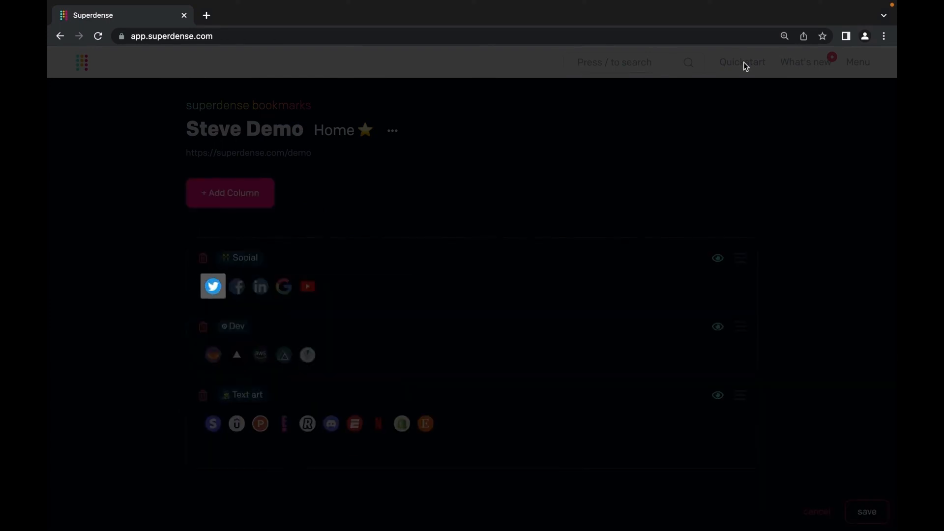
key(Right)
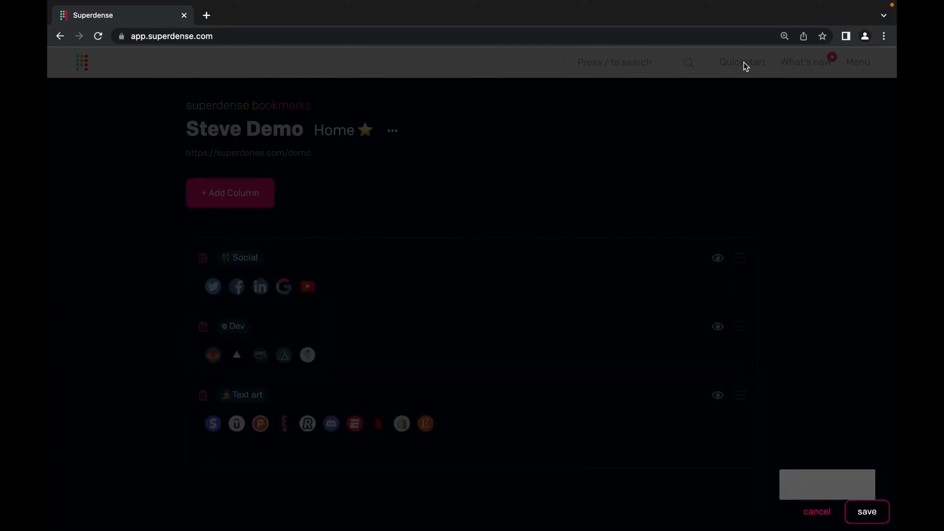
key(Right)
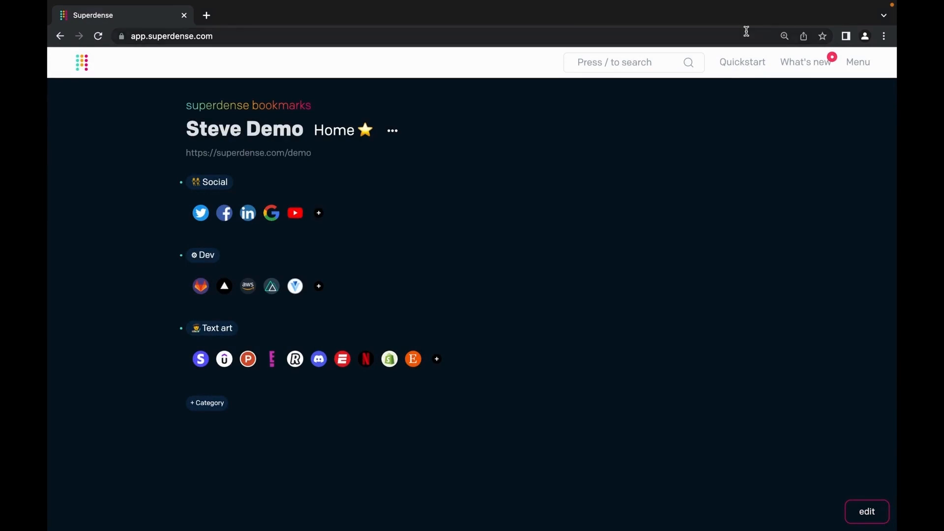
- Create a new category named '🎈 Fun' with the :balloon: emoji
mouse_move(553, 188)
click(216, 404)
text(:)
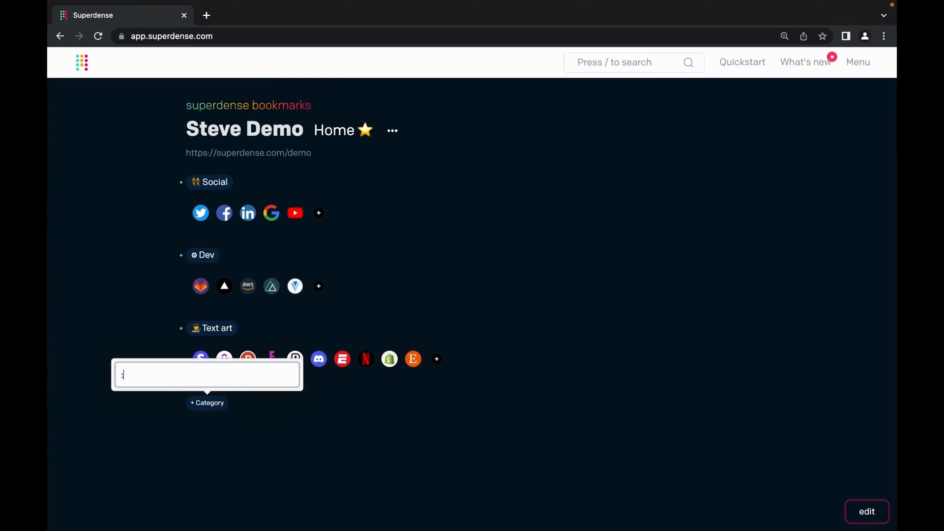
text(ballo)
key(Return)
text(Fun)
key(Return)
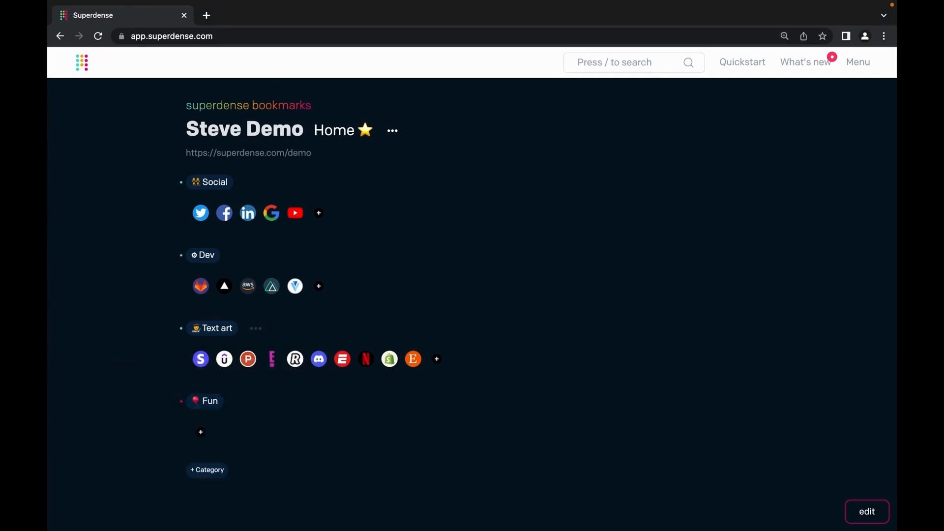
- Add reddit.com, imdb.com and netflix.com bookmarks to Fun, then open IMDb
click(201, 432)
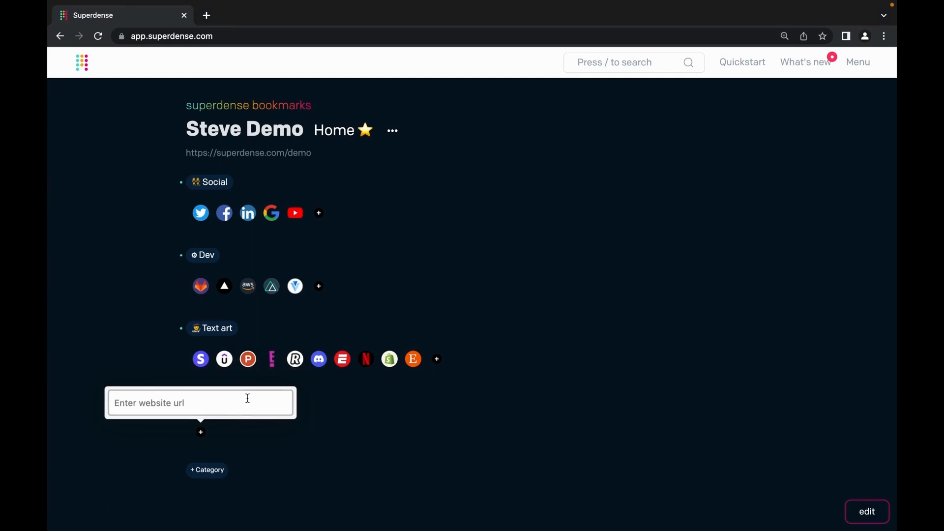
text(https://reddit.com)
key(Return)
click(225, 433)
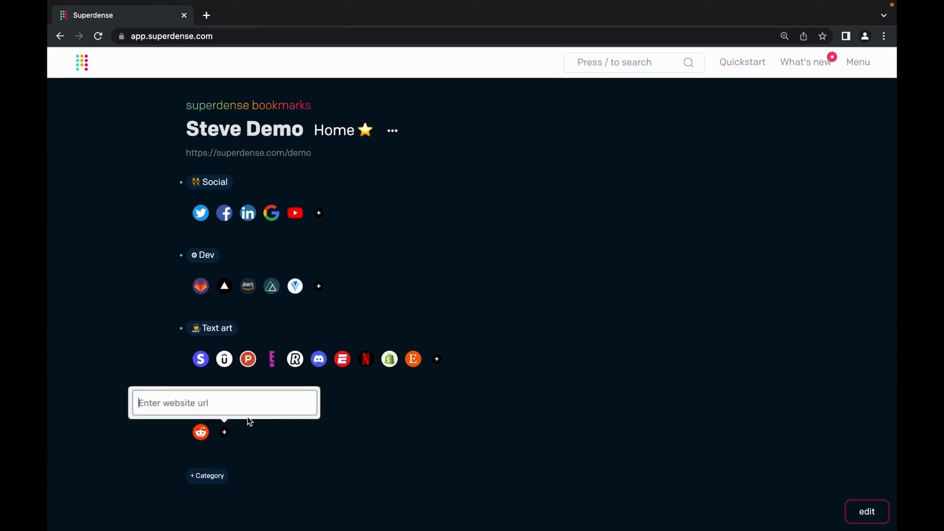
text(https)
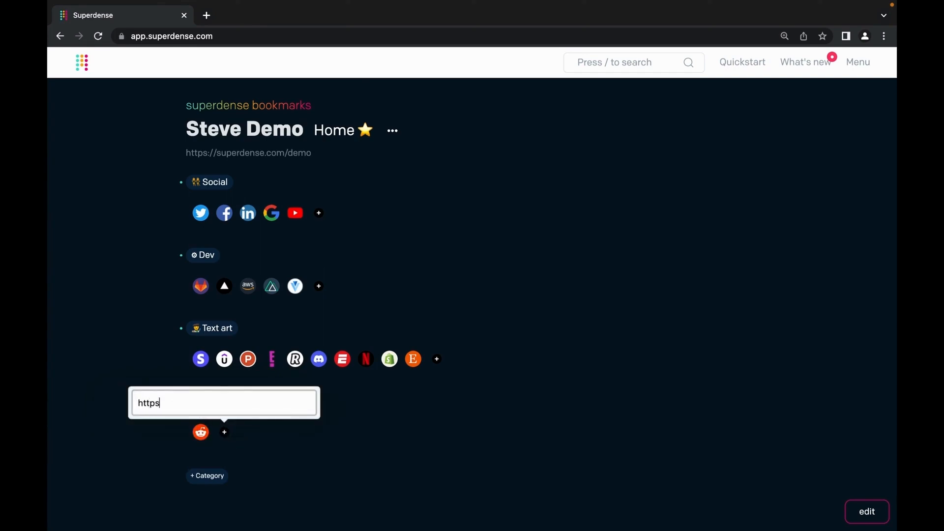
text(://imdb.com)
key(Return)
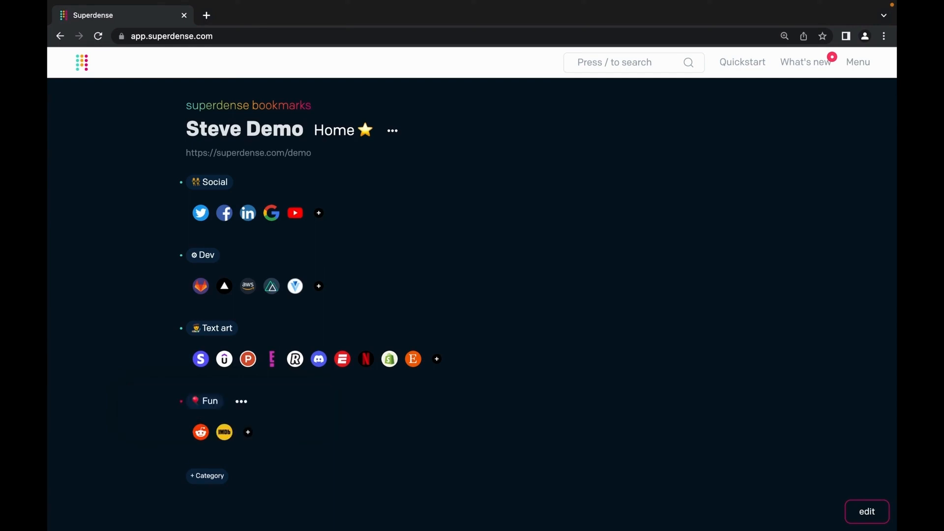
click(250, 434)
text(https)
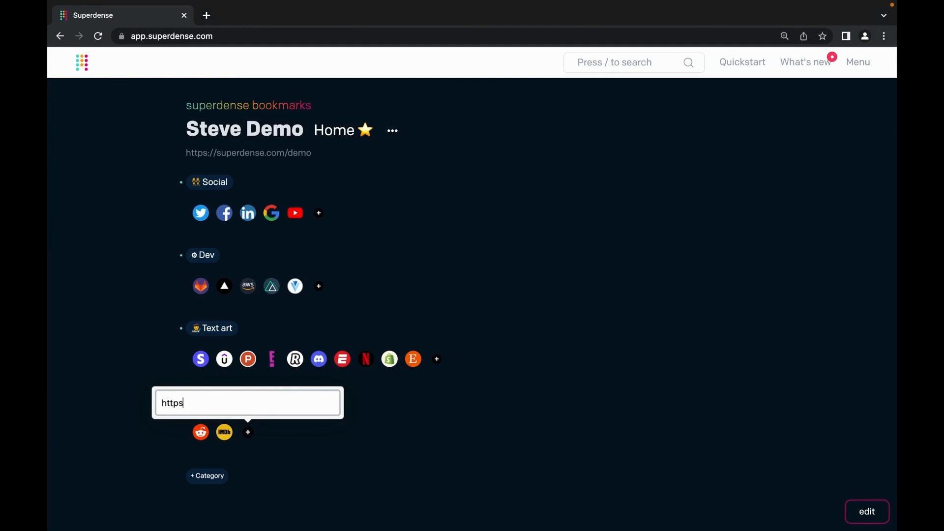
text(://netflix.com)
key(Return)
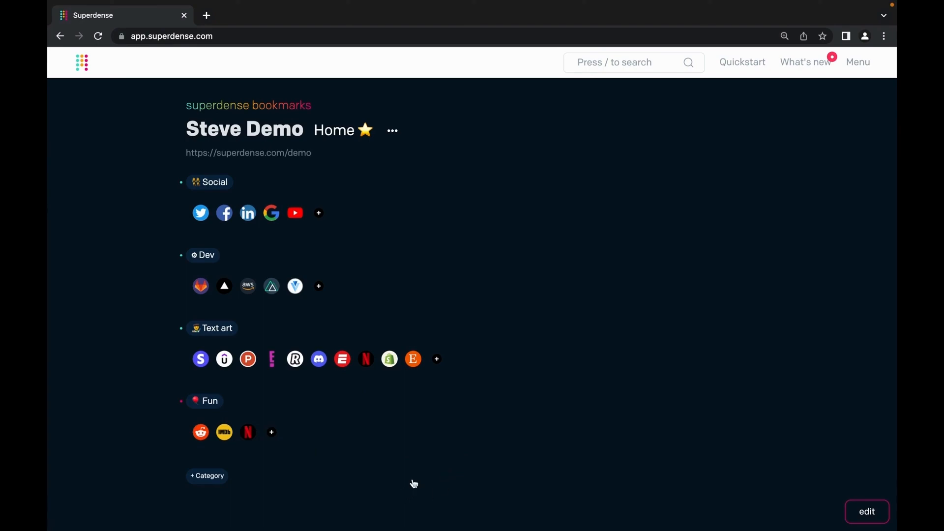
click(225, 432)
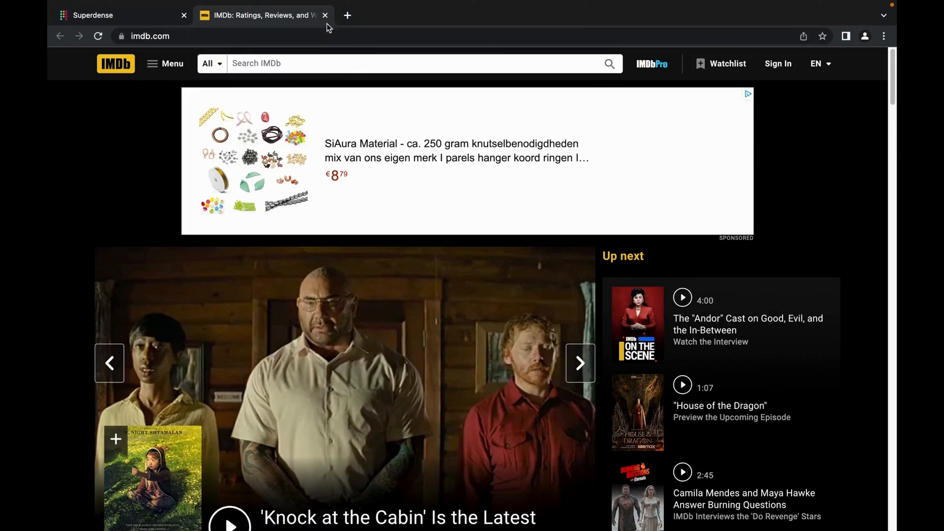
- Close the IMDb tab and open the Chrome extension help article from What's new
click(325, 15)
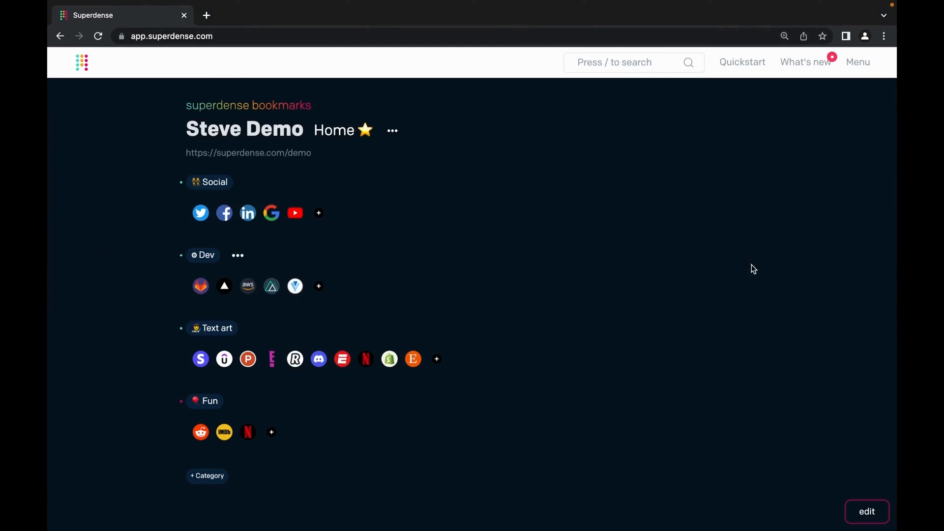
click(811, 64)
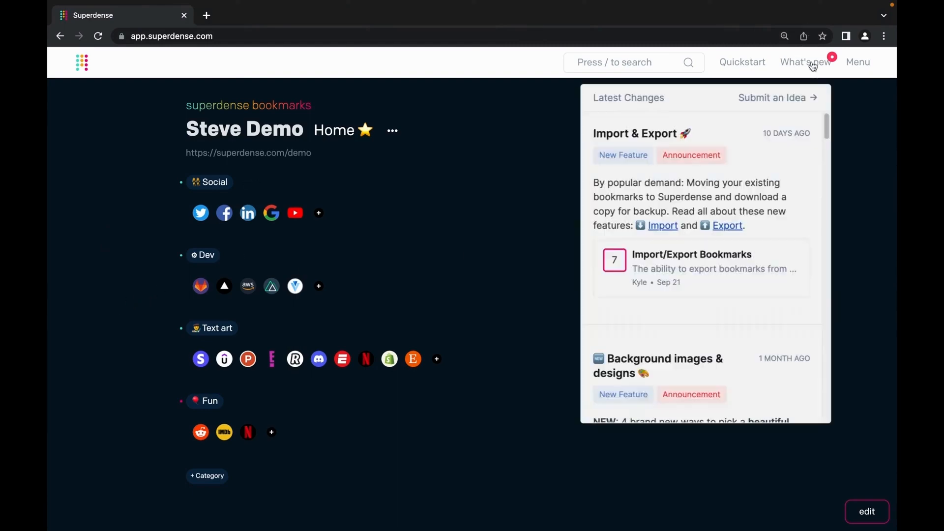
scroll(762, 202, down, 3)
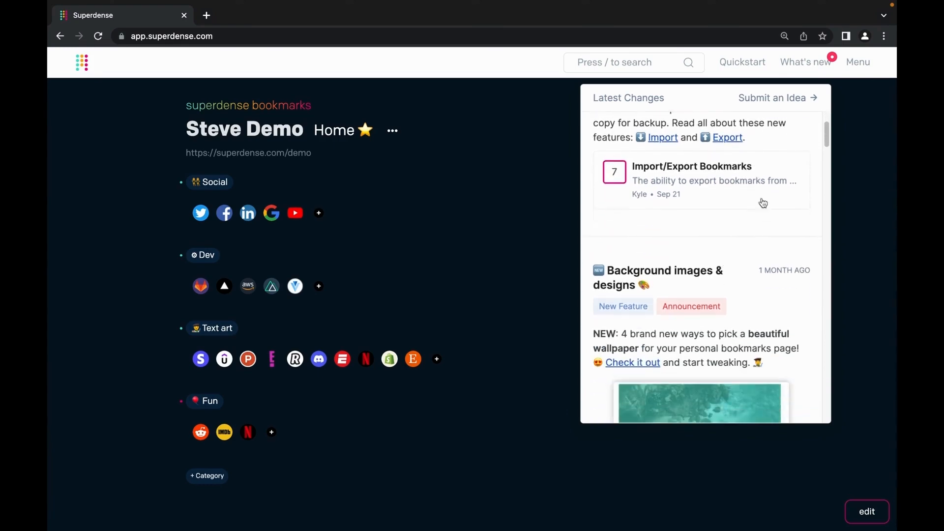
drag(825, 130, 834, 261)
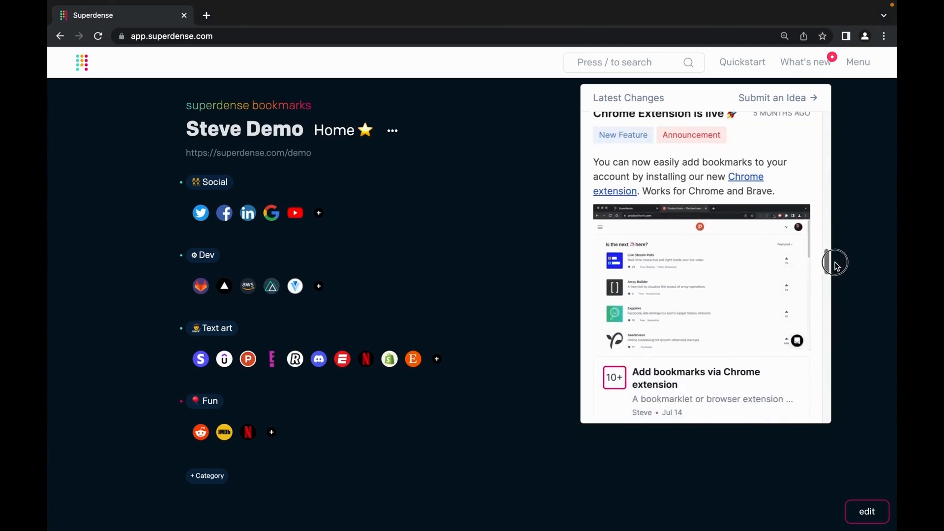
click(747, 177)
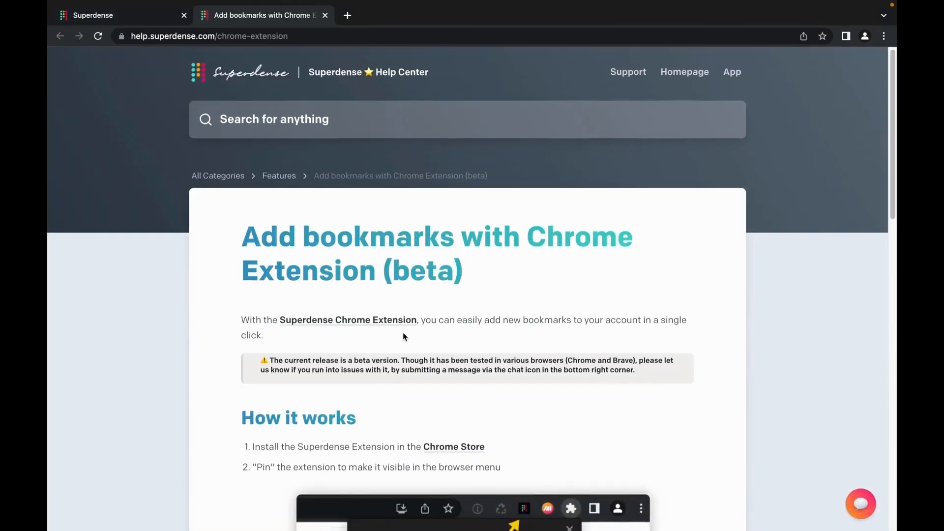
- Install the Superdense extension from its Chrome Web Store page
scroll(404, 333, down, 3)
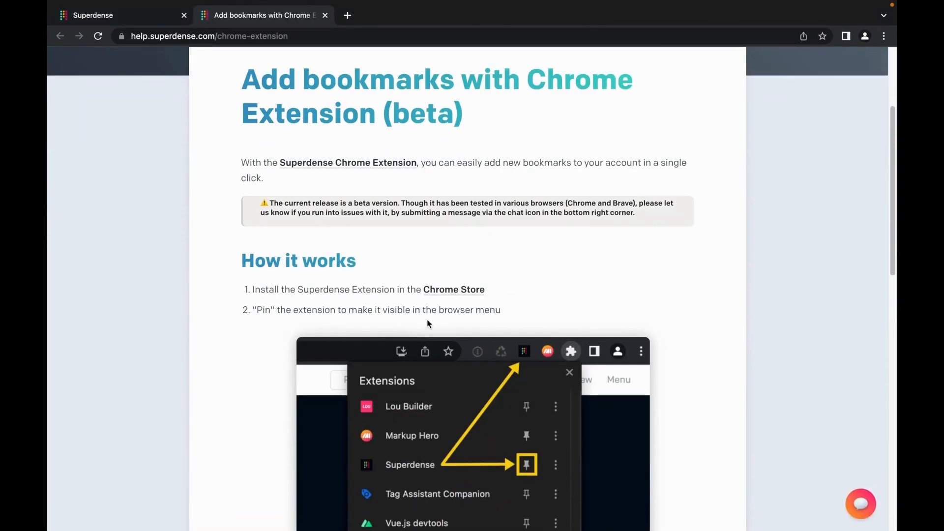
click(359, 164)
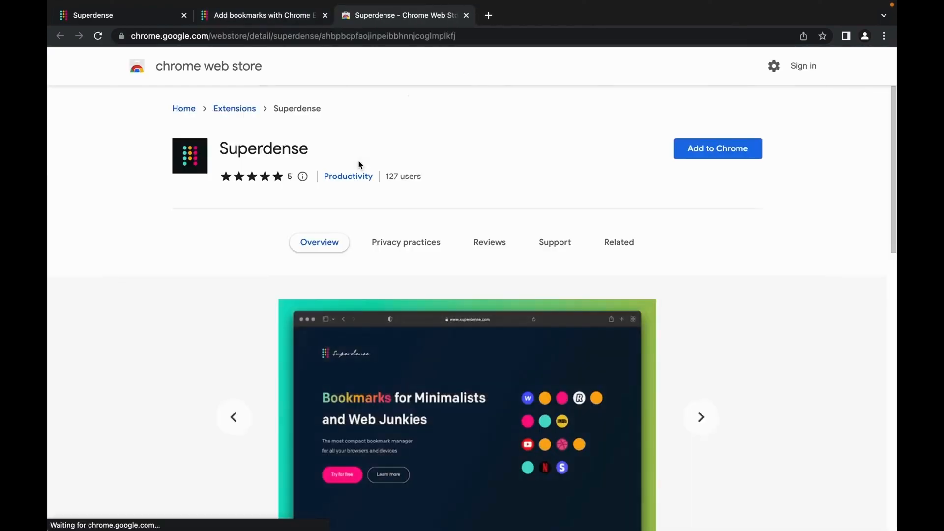
click(732, 149)
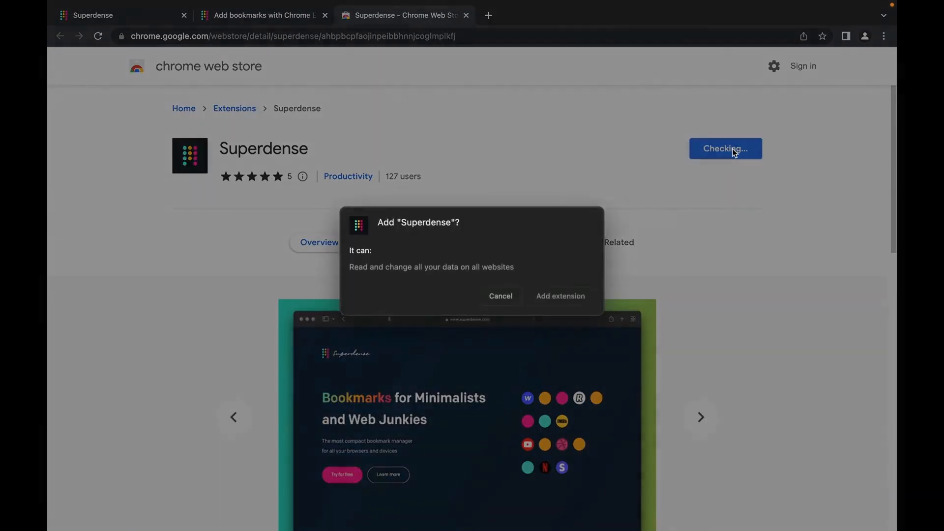
click(563, 297)
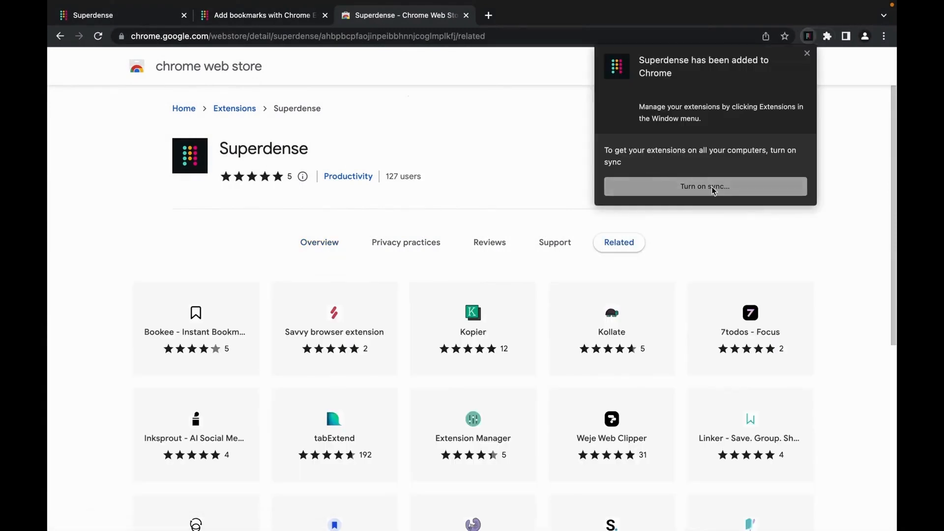
click(807, 54)
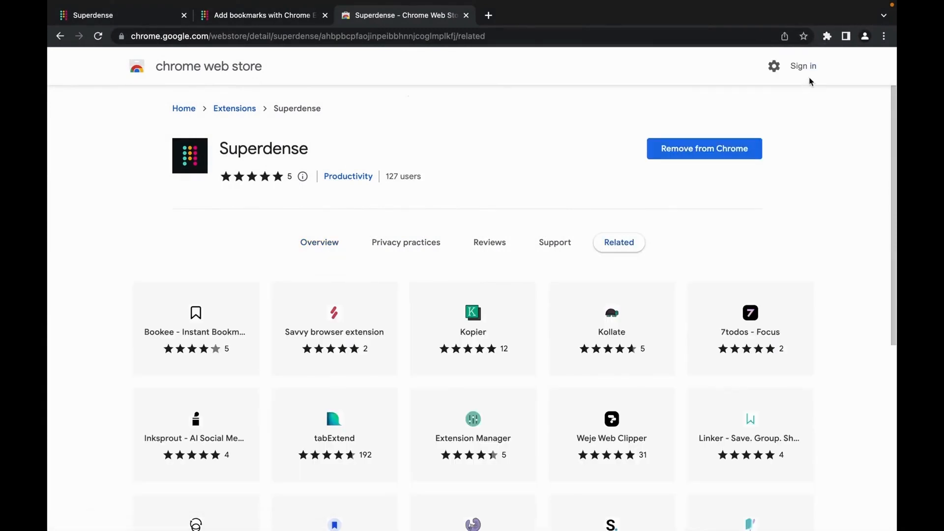
- Pin the Superdense extension and close the Web Store and help article tabs
click(827, 36)
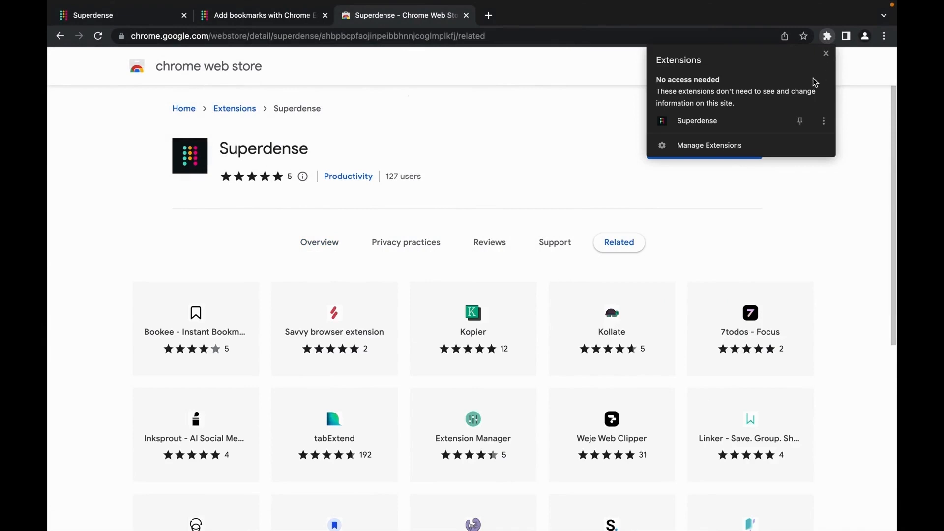
click(800, 124)
click(589, 110)
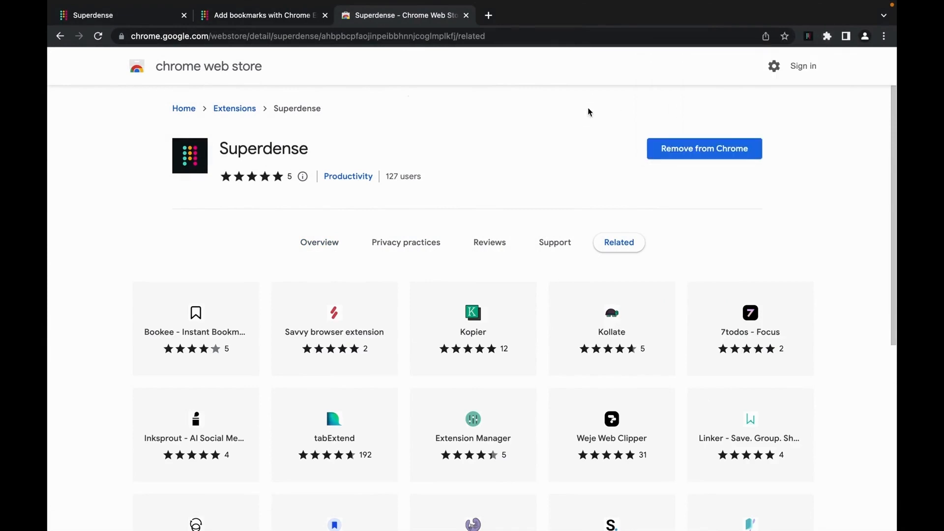
click(466, 15)
click(325, 16)
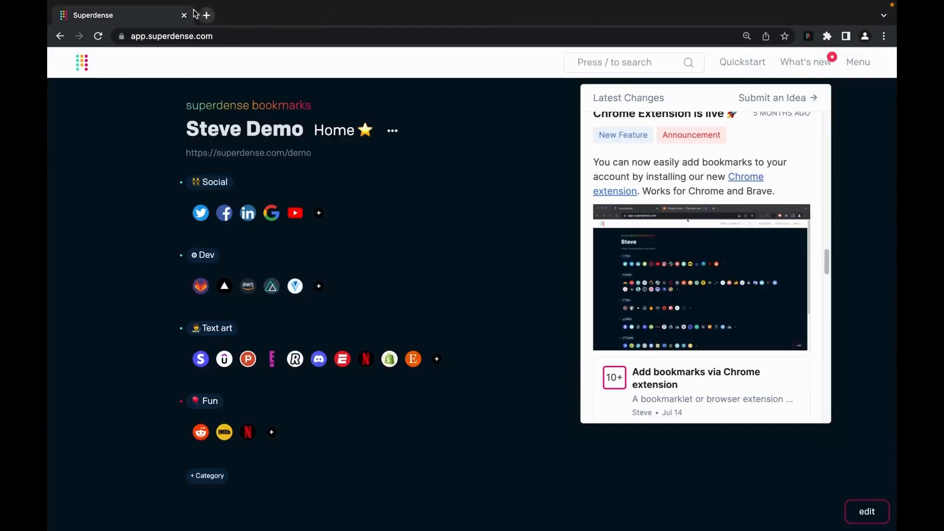
- Close Latest Changes, log into the extension with the account e-mail and password, then dismiss it
click(550, 146)
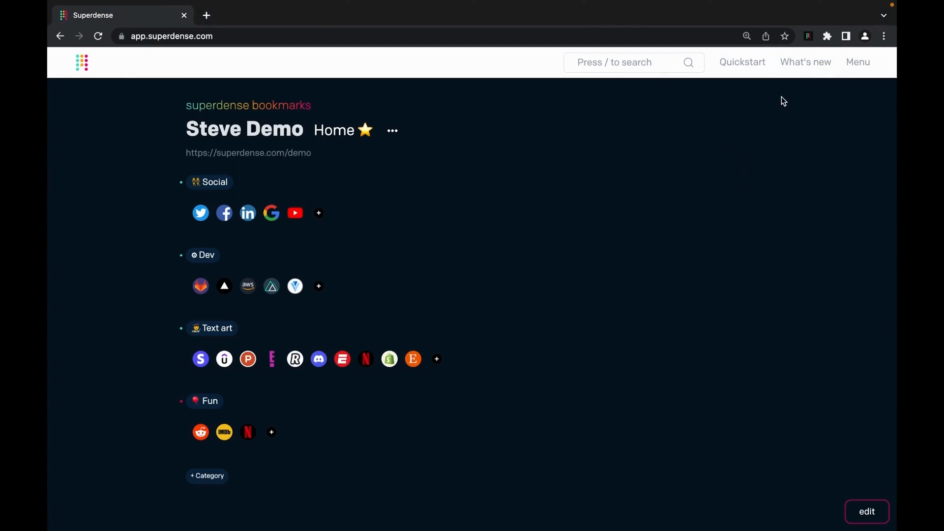
click(809, 37)
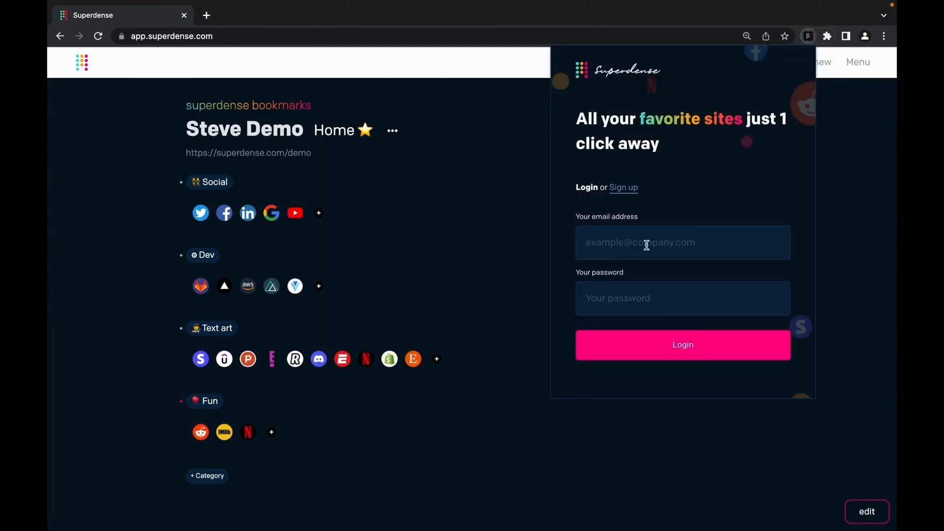
key(Tab)
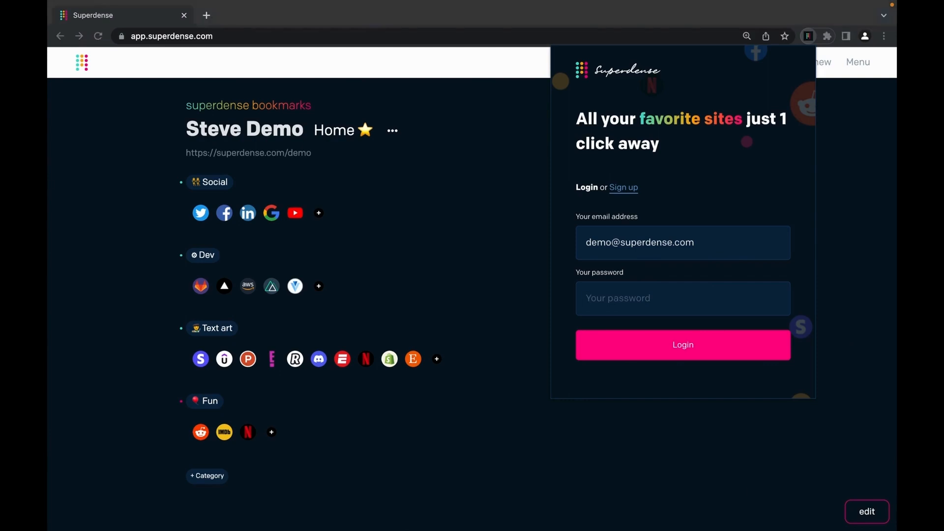
click(662, 305)
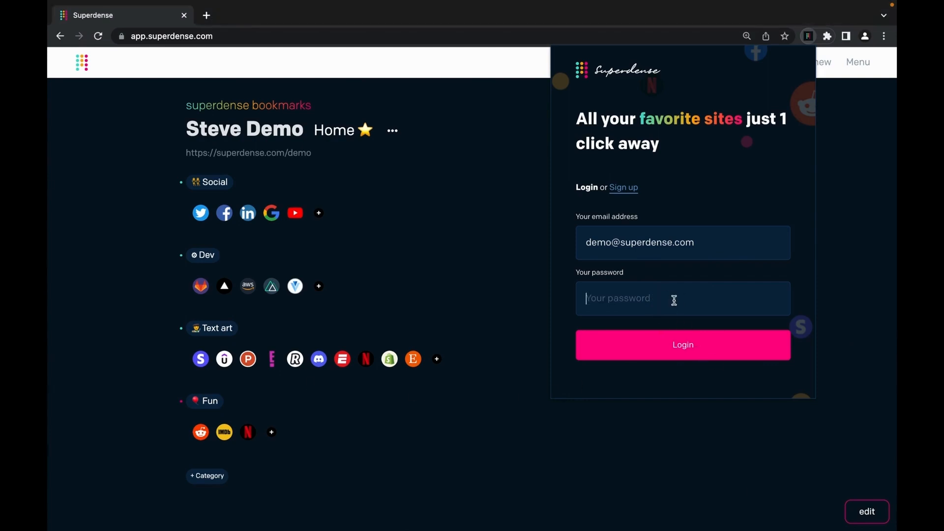
key(ctrl+v)
key(Return)
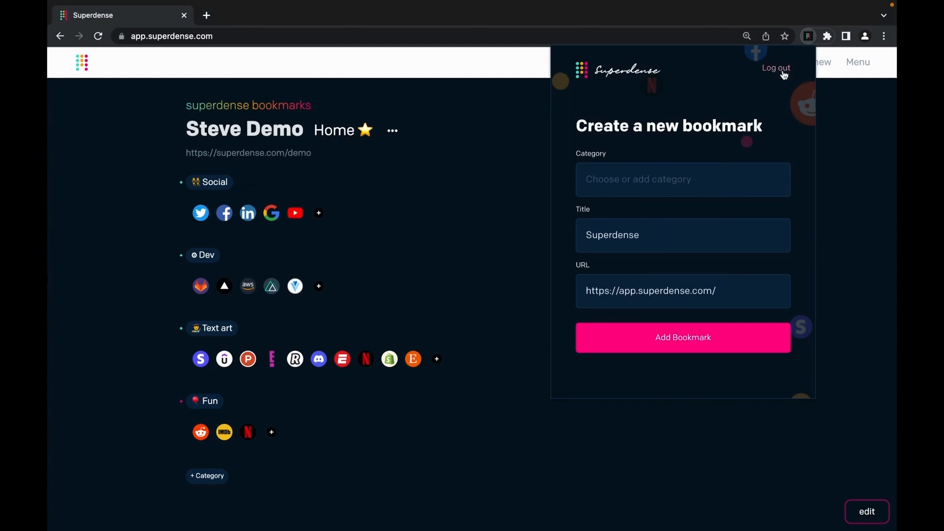
click(489, 183)
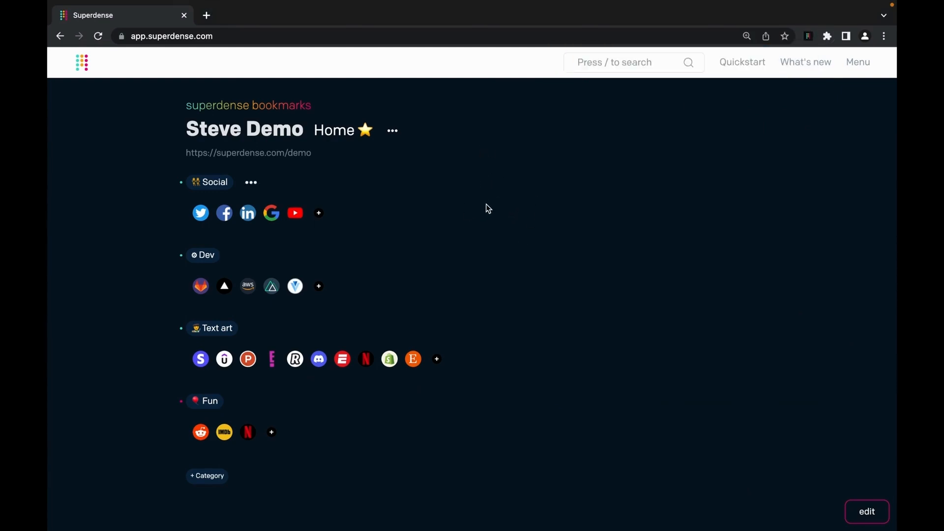
- Load boredpanda.com in a new tab and accept its privacy notice
click(207, 15)
text(oredpan)
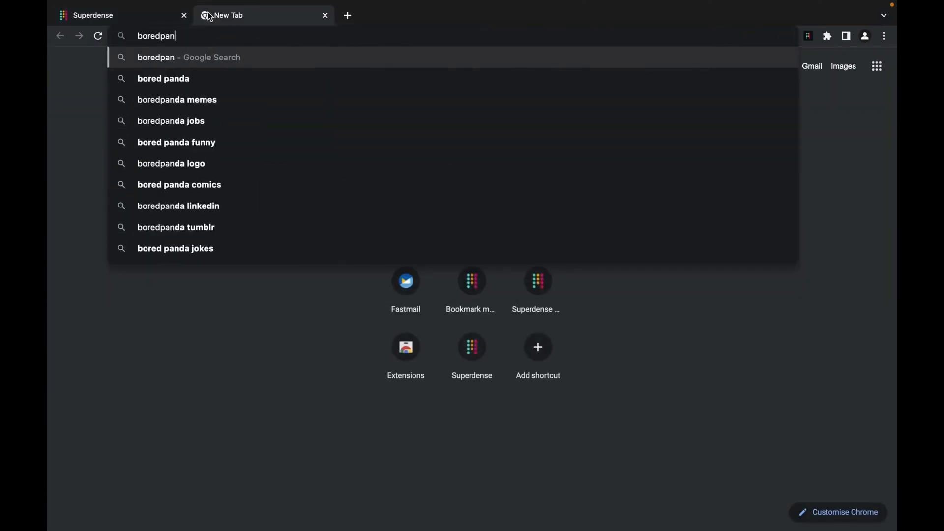
key(Down)
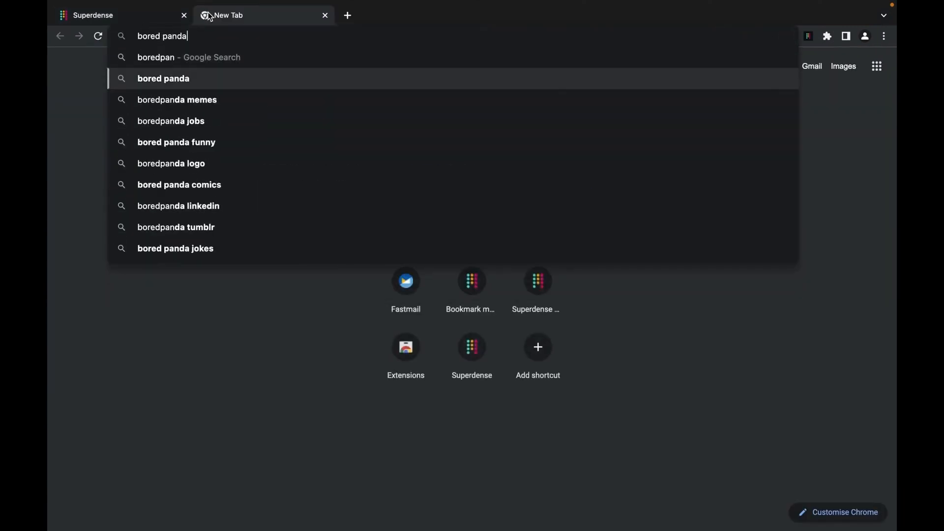
key(BackSpace)
key(Left)
key(Left)
key(Left)
key(Left)
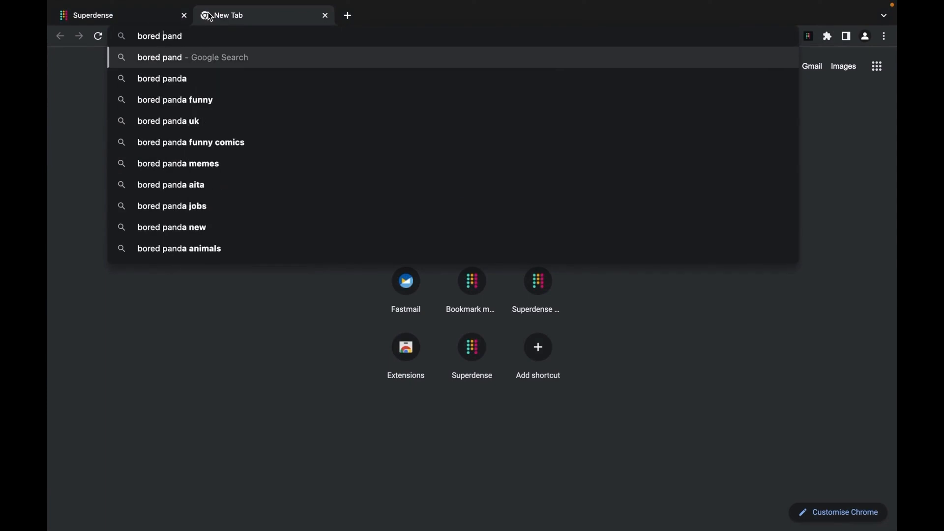
key(BackSpace)
key(Right)
key(Right)
key(Right)
key(Right)
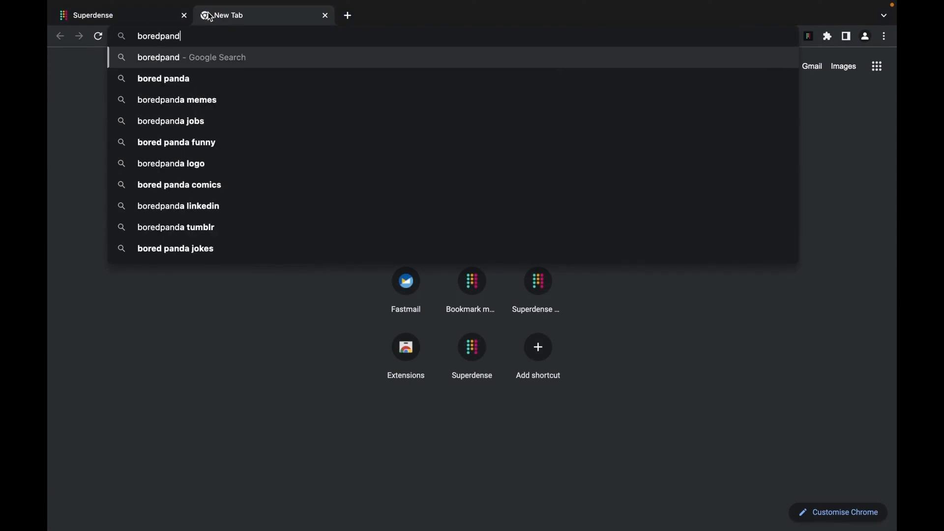
text(a.com)
key(Return)
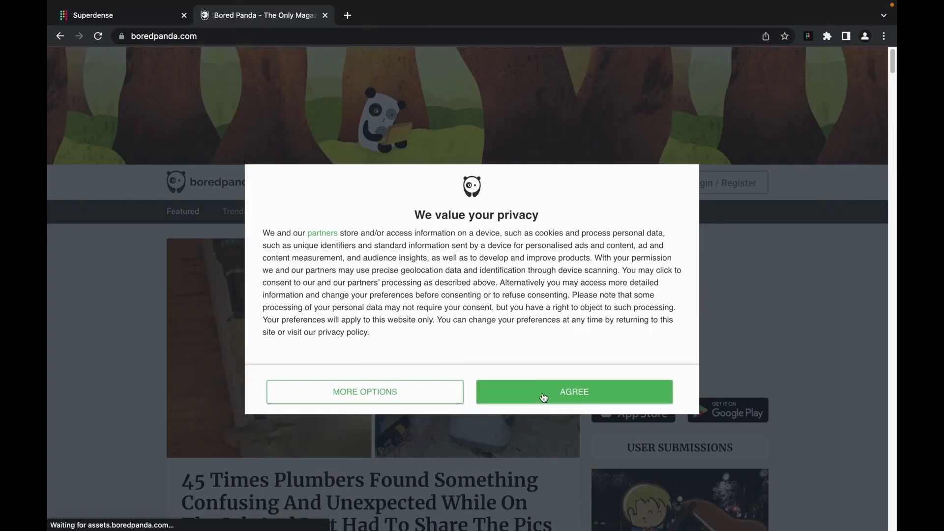
click(543, 397)
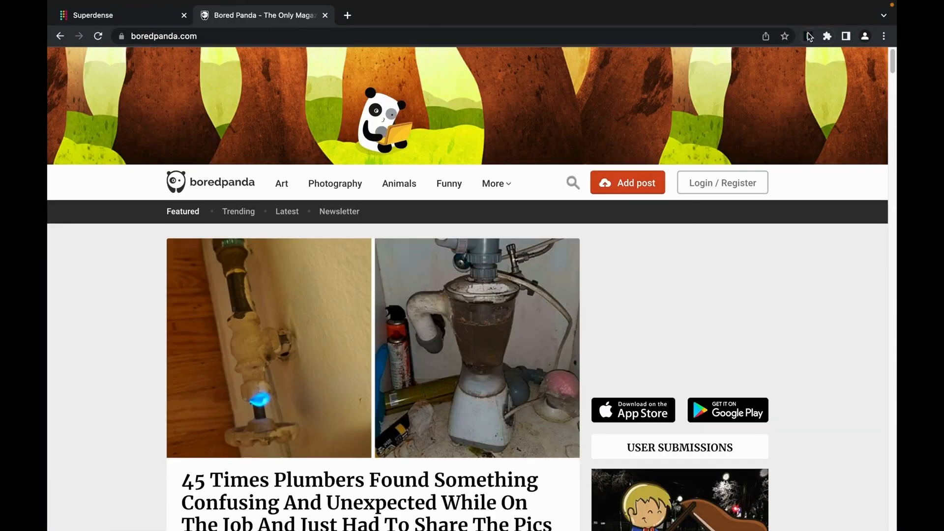
- Bookmark Bored Panda under Fun through the extension, then close the Bored Panda tab
click(808, 36)
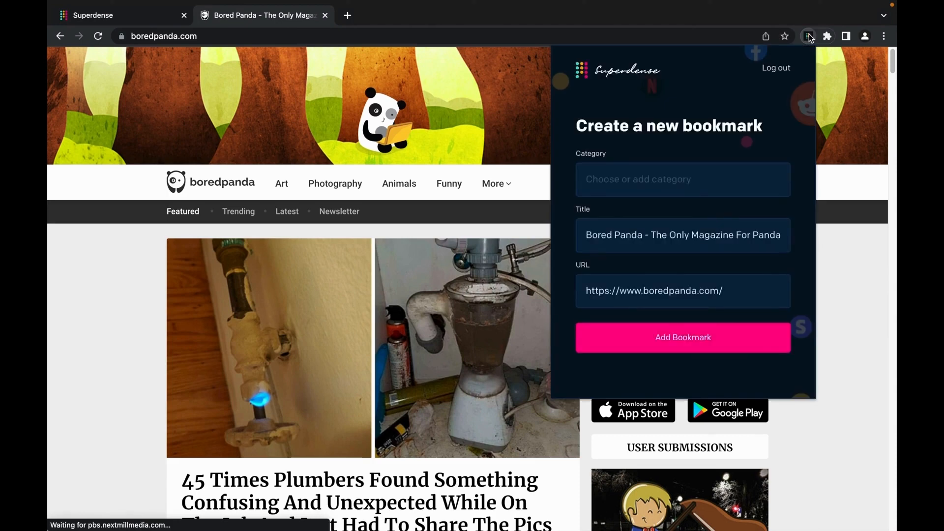
click(675, 179)
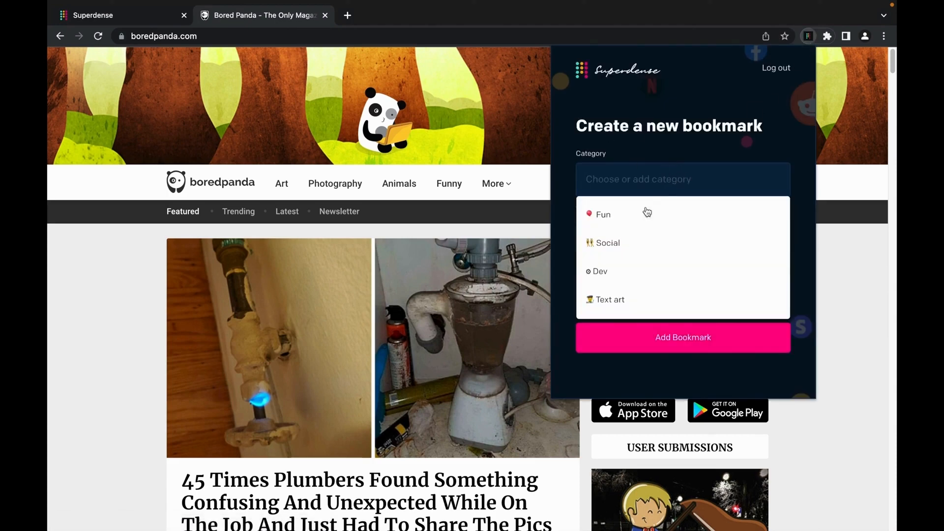
click(622, 218)
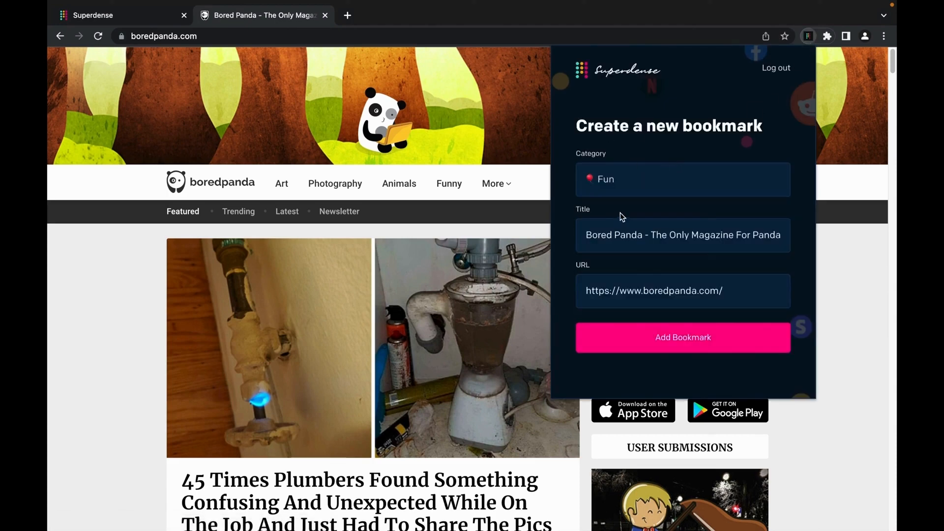
click(691, 339)
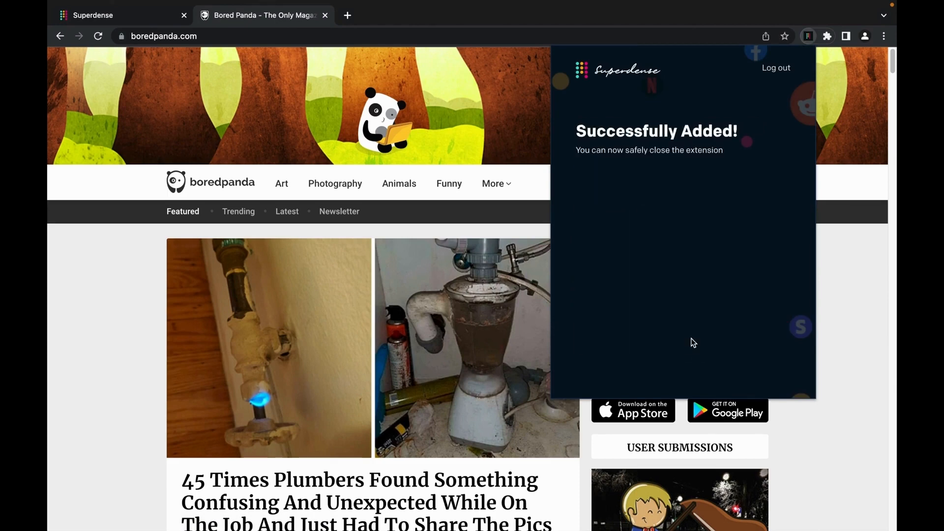
click(322, 19)
click(325, 16)
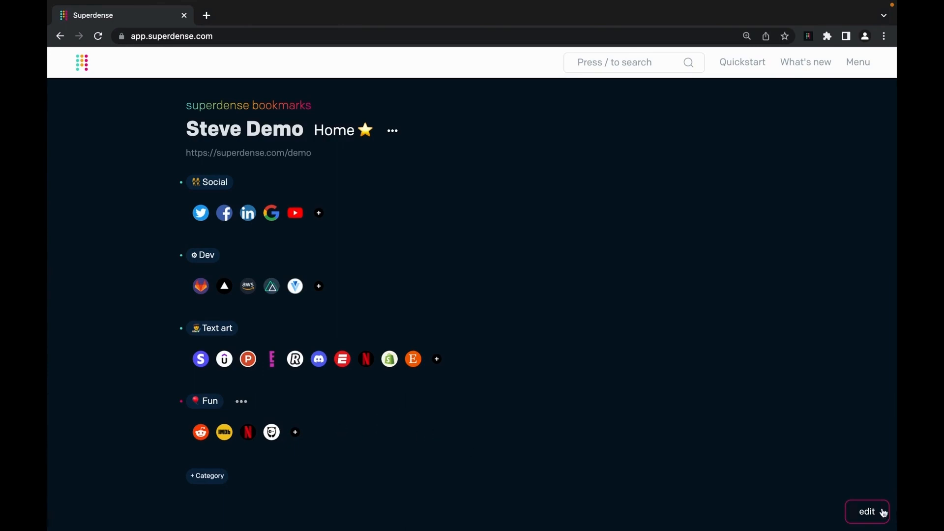
- Add a category named 'import'
click(216, 477)
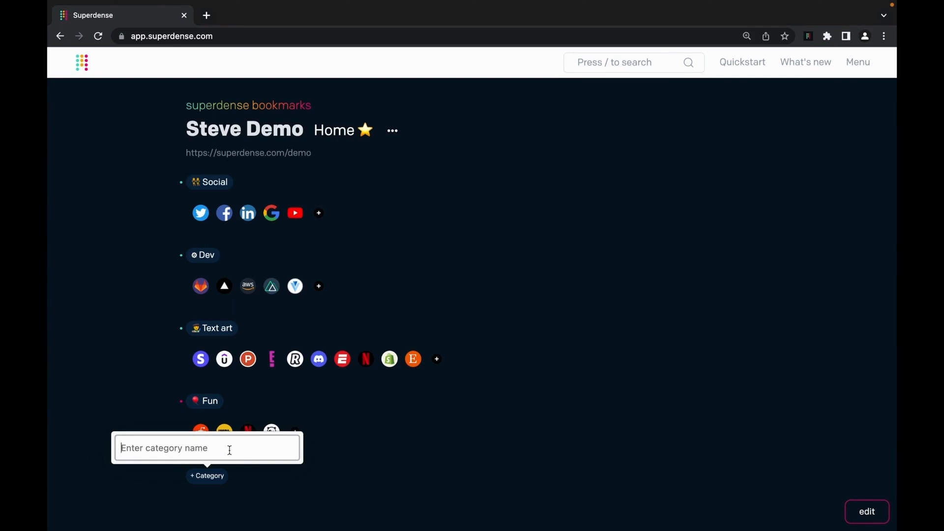
text(import)
key(Return)
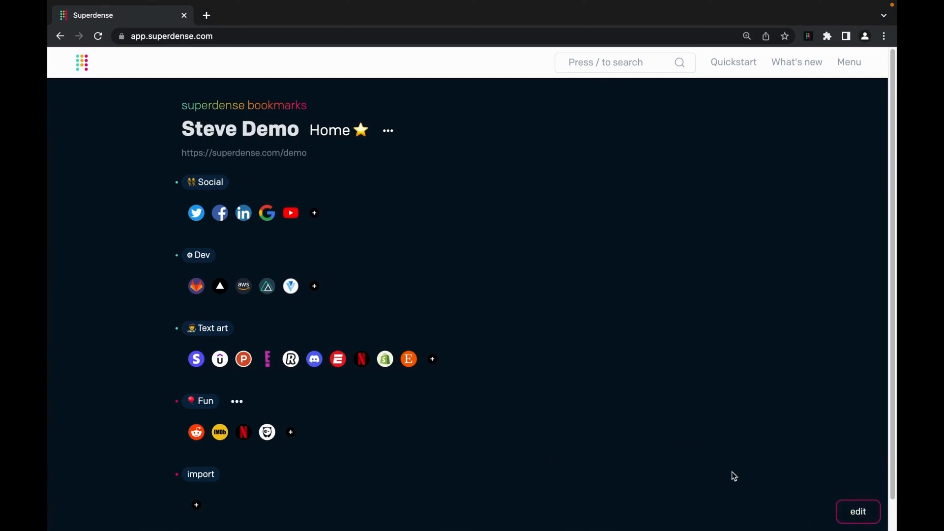
- Reorder the categories to import, Dev, Fun, Social
click(857, 513)
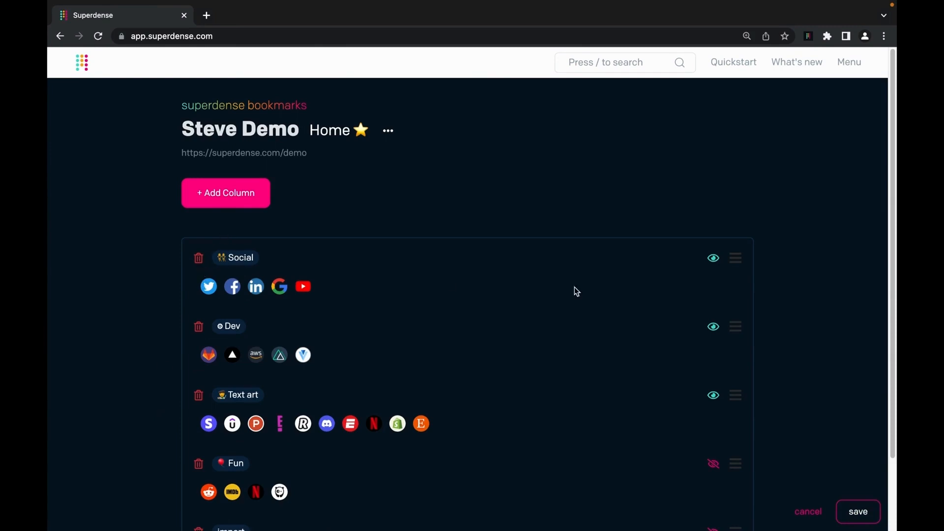
drag(735, 259, 735, 331)
drag(735, 464, 735, 326)
scroll(718, 445, down, 2)
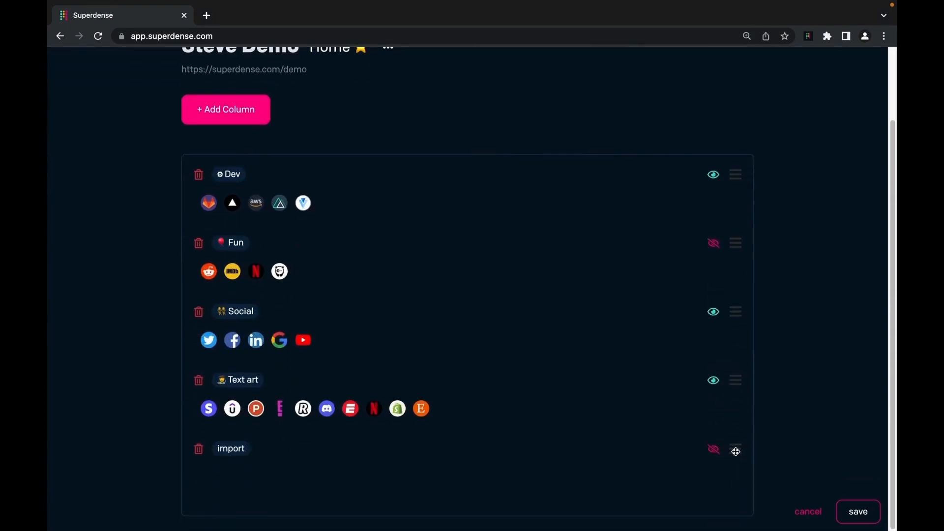
drag(735, 450, 745, 189)
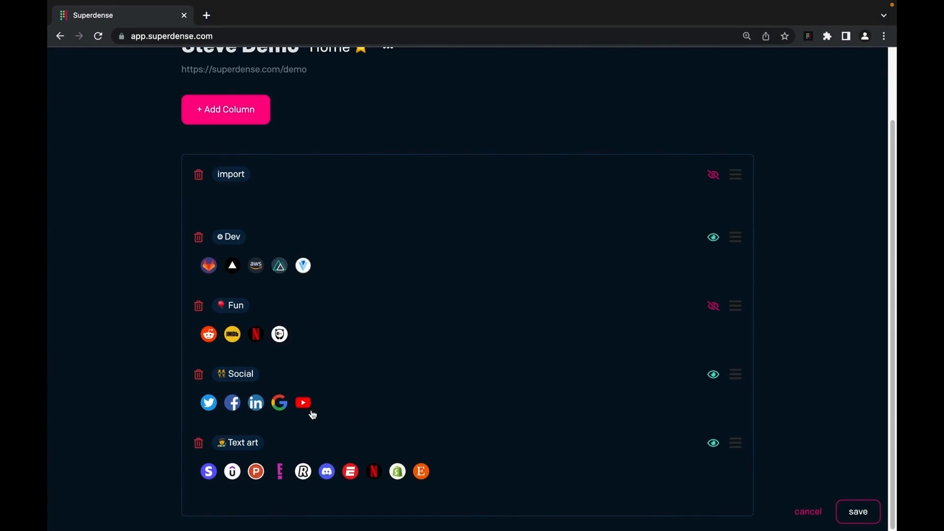
- Move YouTube into Fun and IMDb into Dev, delete Text art, and save
drag(303, 402, 301, 337)
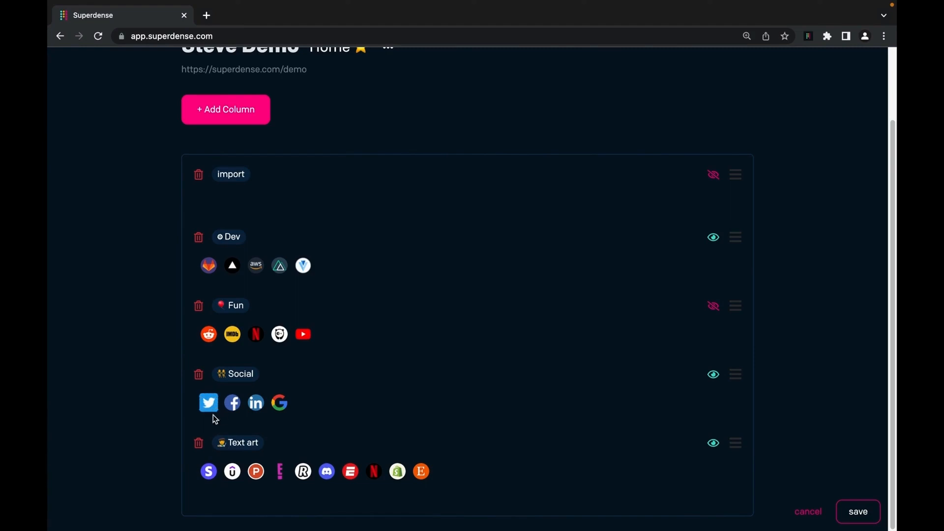
click(199, 444)
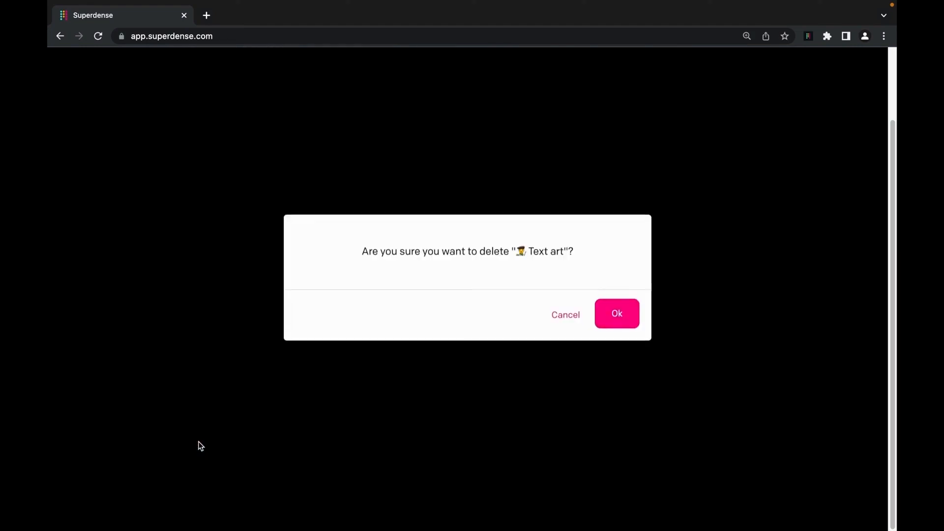
click(618, 326)
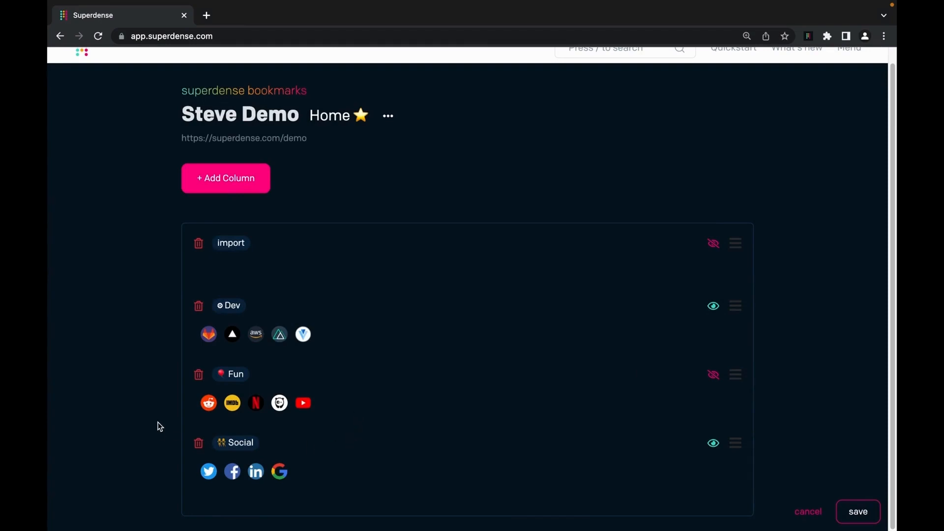
drag(211, 410, 278, 338)
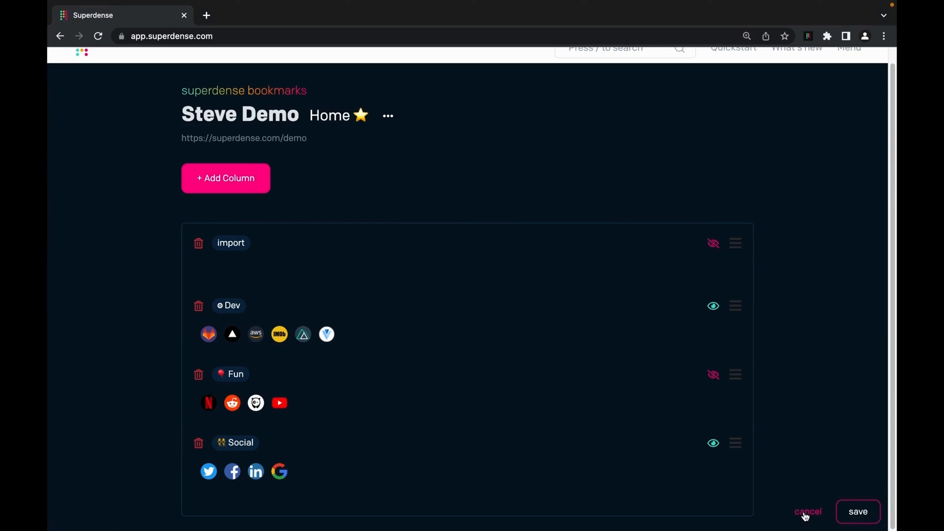
click(867, 514)
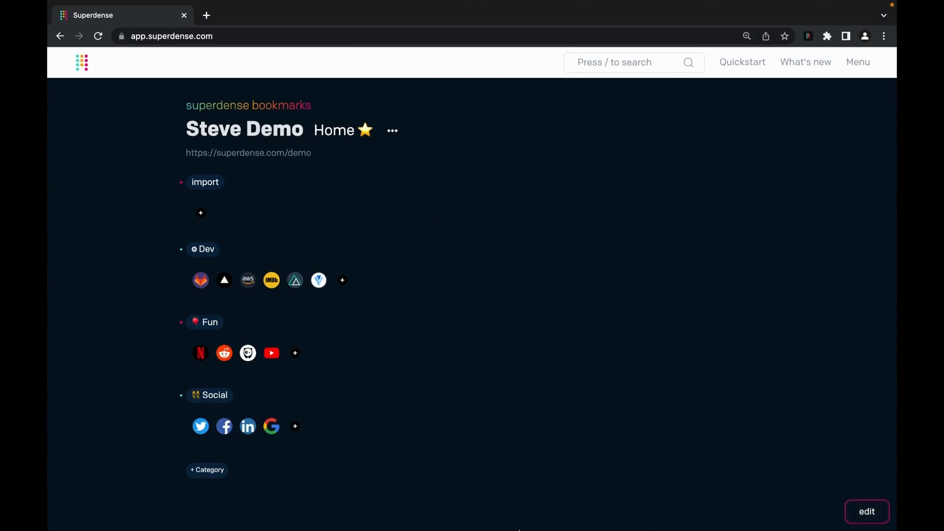
- Go to the Data import and export section of account settings
mouse_move(210, 193)
click(864, 67)
mouse_move(870, 66)
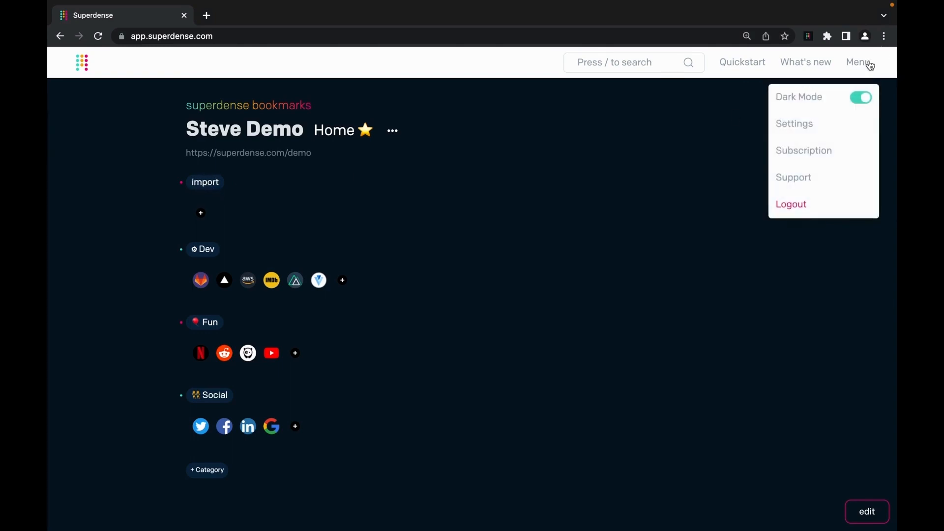
click(818, 129)
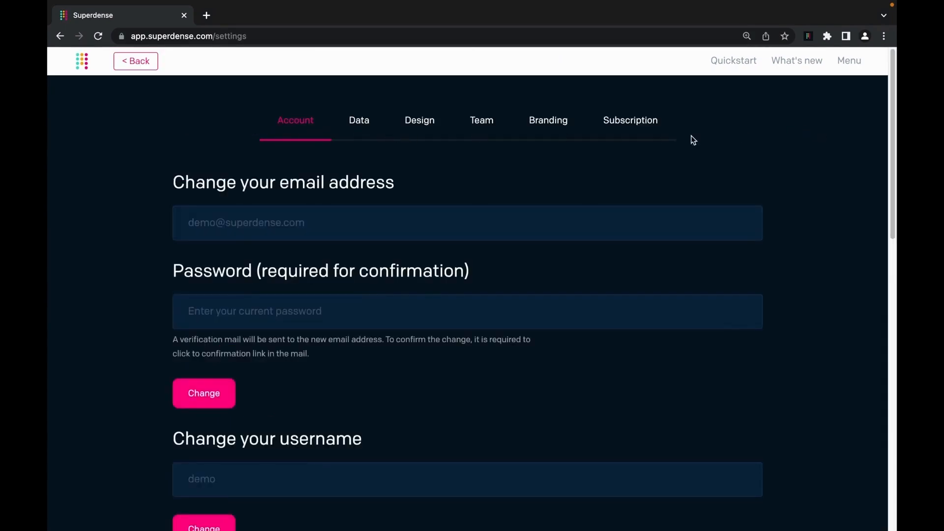
click(363, 121)
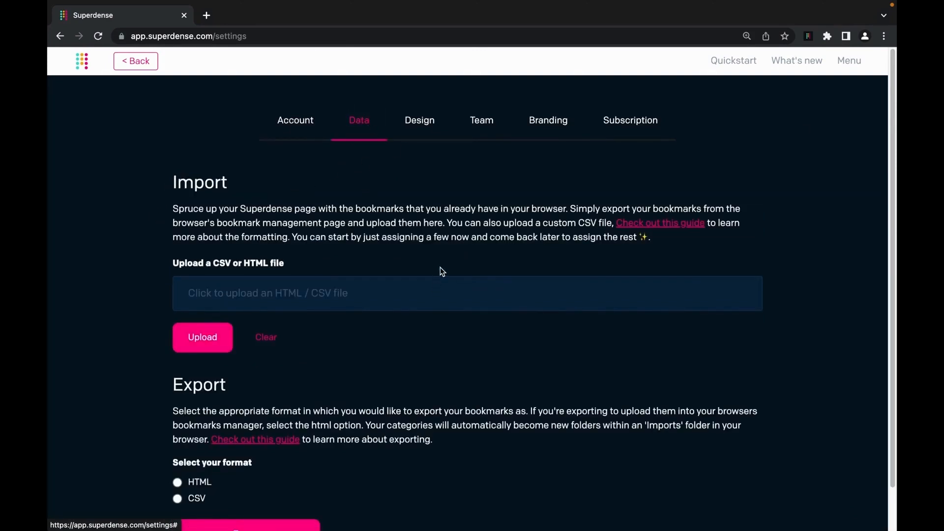
- Select import-bookmarks.csv for import after previewing its contents
click(304, 294)
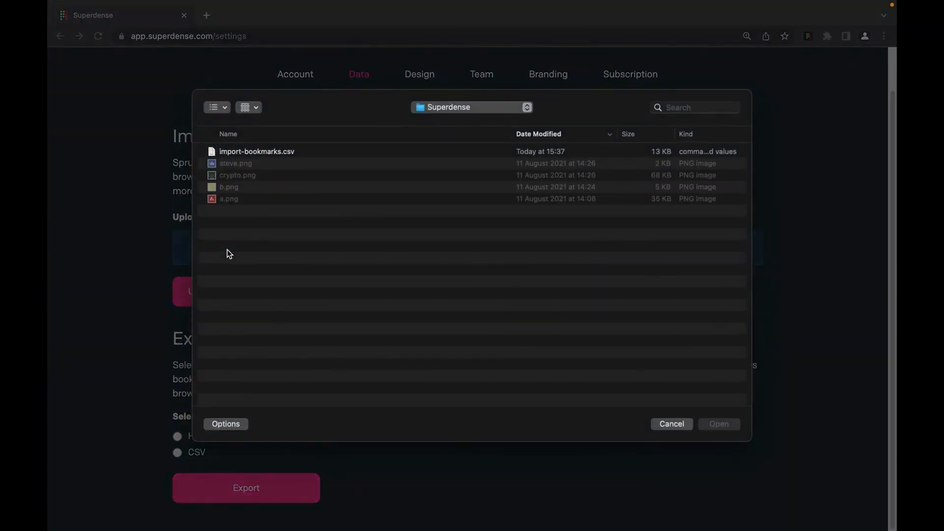
click(272, 153)
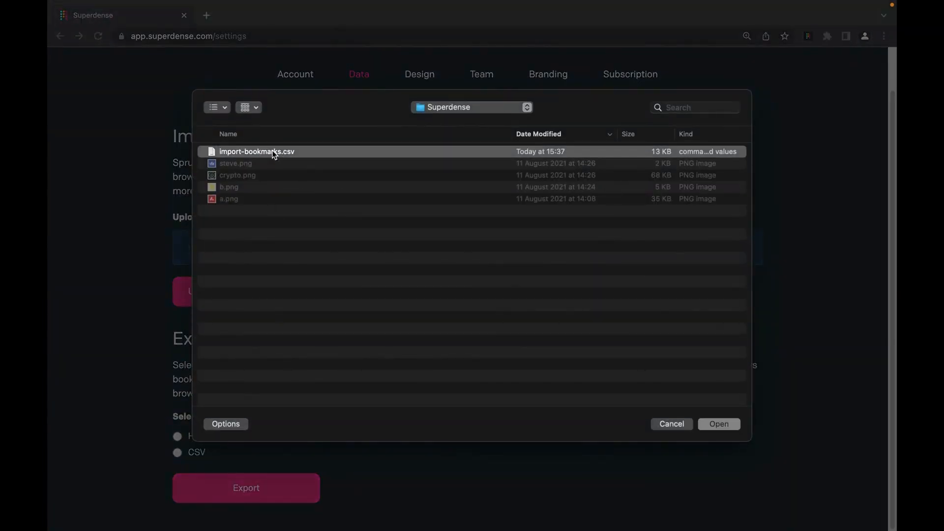
key(space)
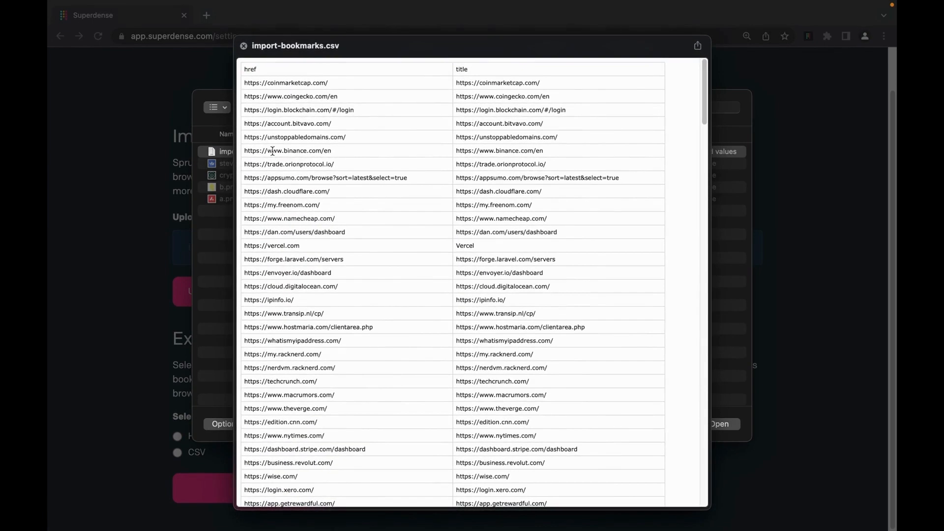
key(space)
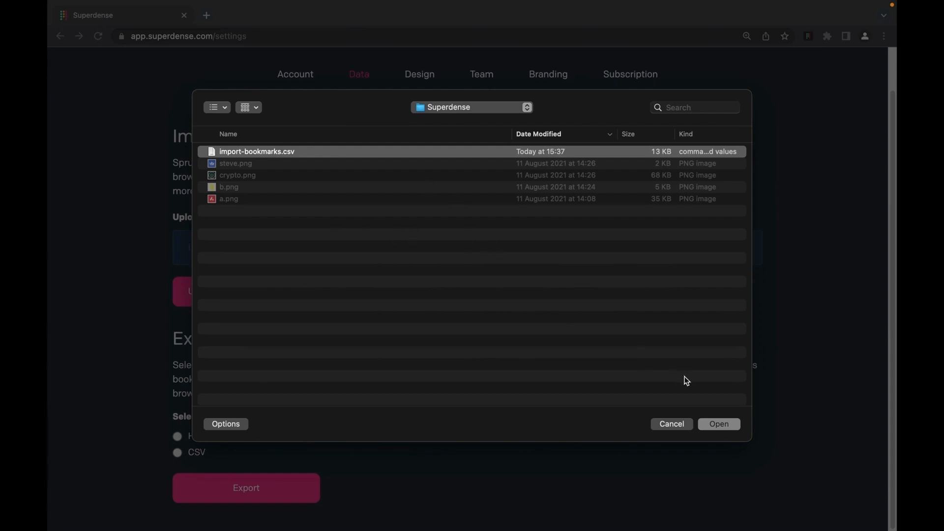
click(731, 428)
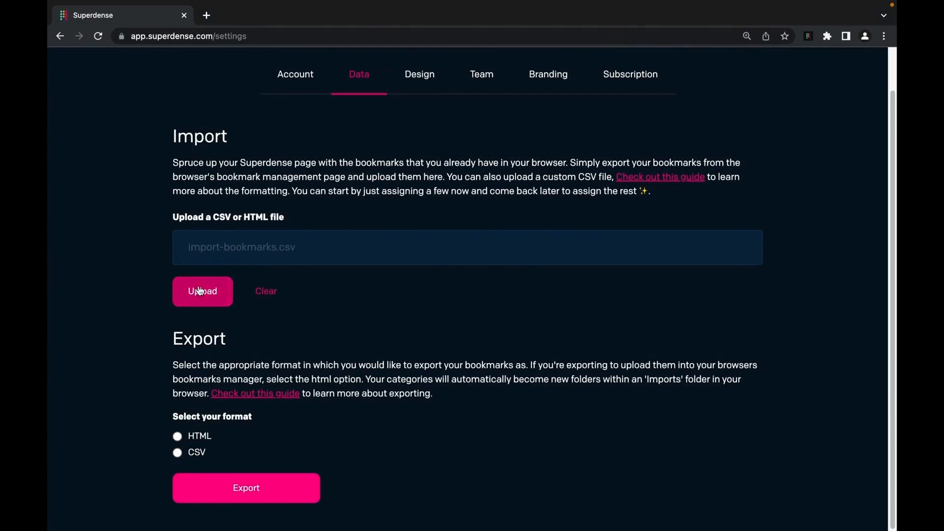
- Upload the bookmarks CSV and review the category choices for an imported bookmark
click(199, 291)
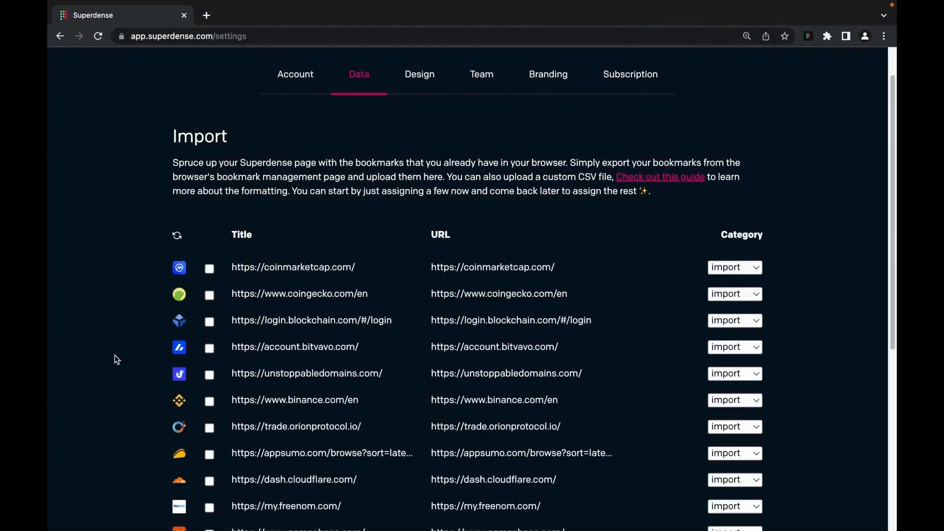
scroll(116, 355, down, 2)
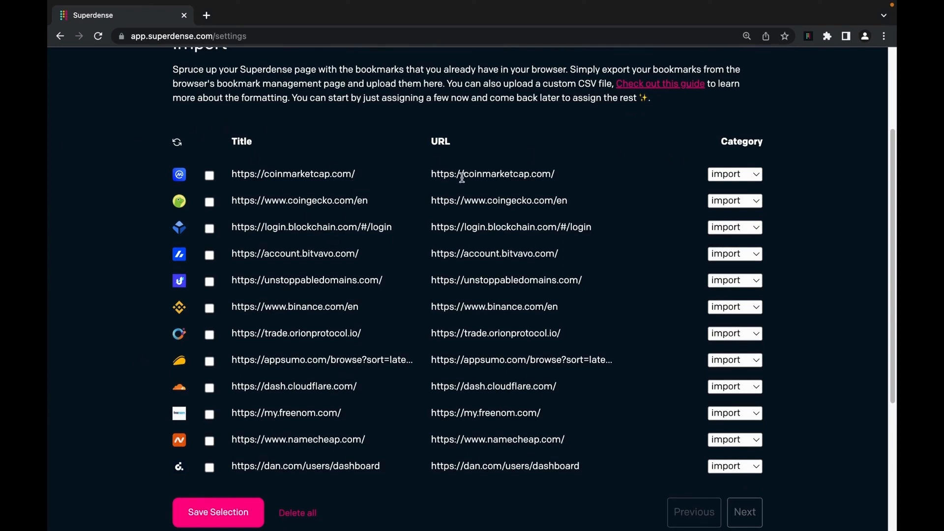
click(758, 178)
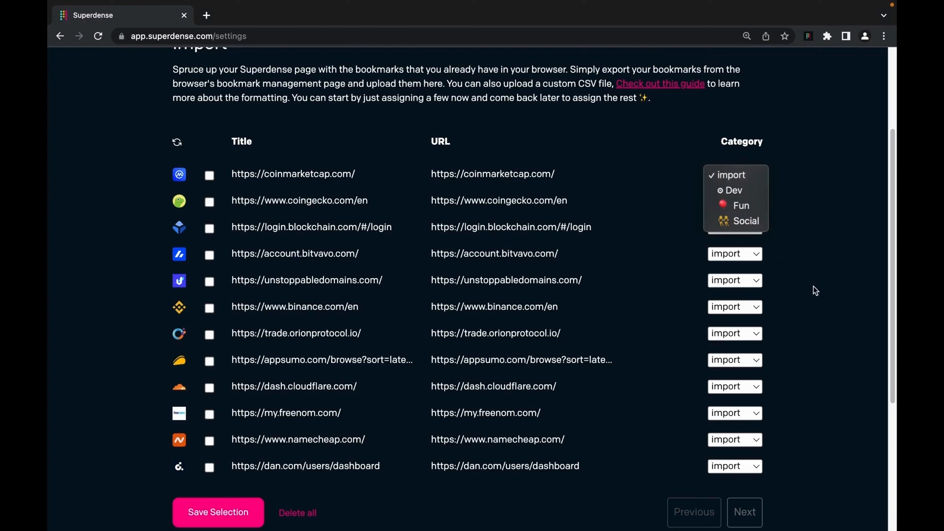
click(832, 302)
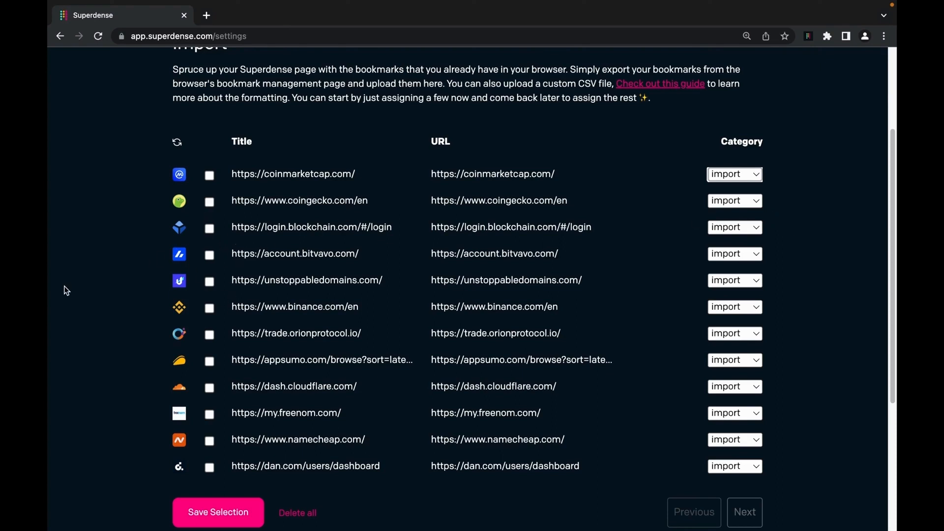
- Save coinmarketcap, coingecko, blockchain, bitvavo, binance, appsumo and cloudflare from the first batch
click(210, 176)
click(210, 203)
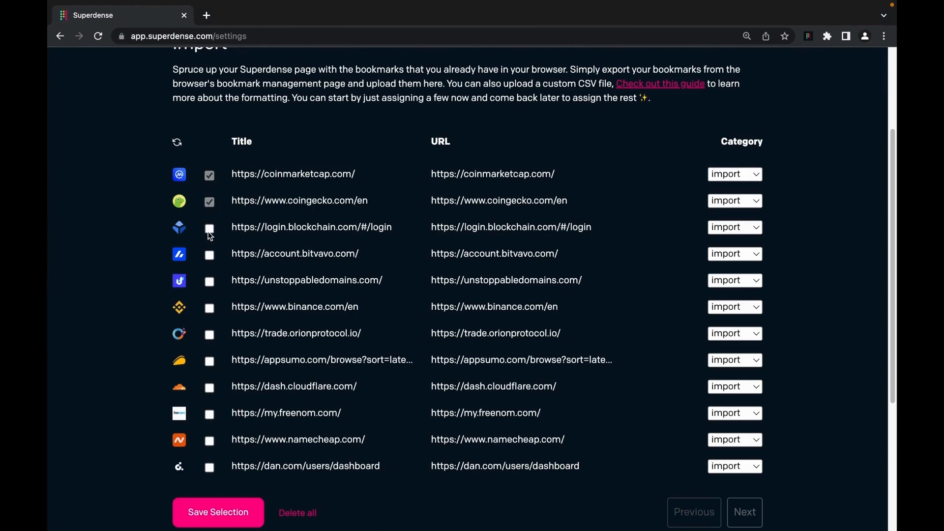
click(210, 229)
click(210, 254)
click(210, 309)
click(209, 363)
click(209, 388)
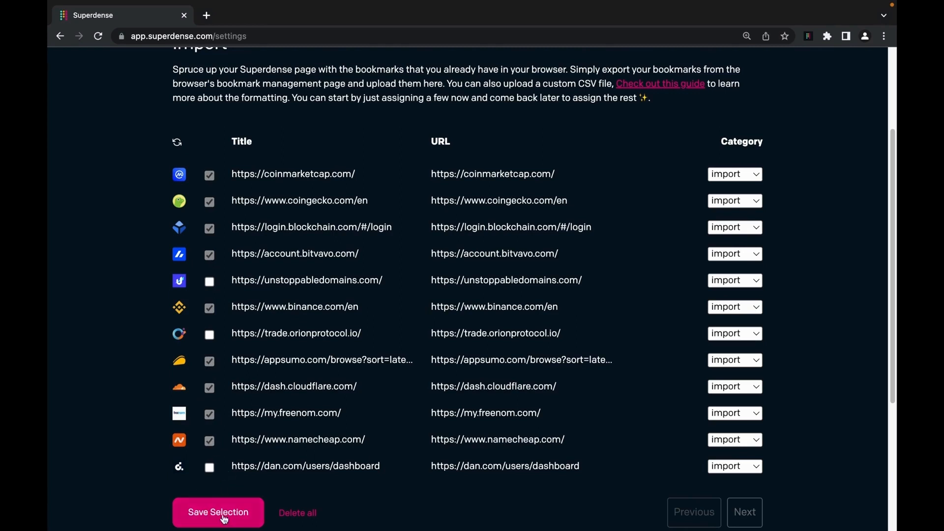
click(744, 512)
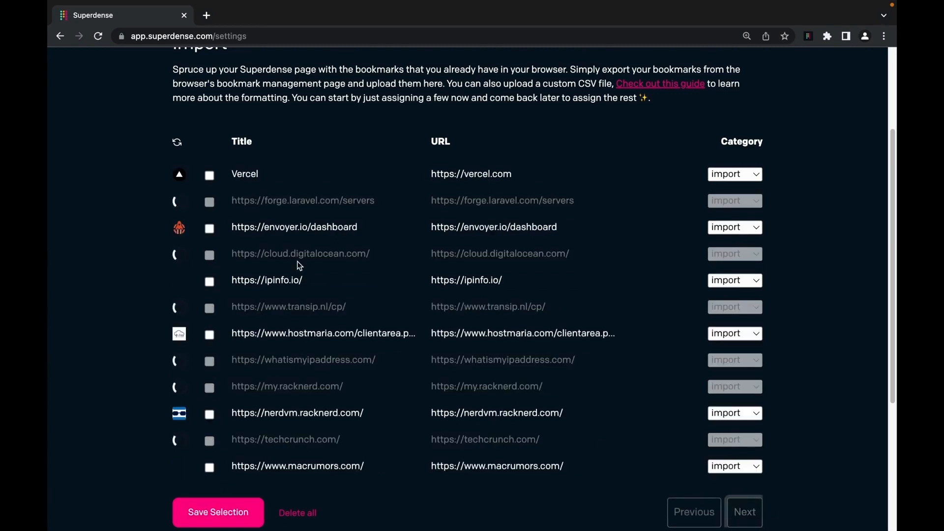
- Save Vercel, cloud.digitalocean.com, techcrunch.com and macrumors from the next batch
click(211, 175)
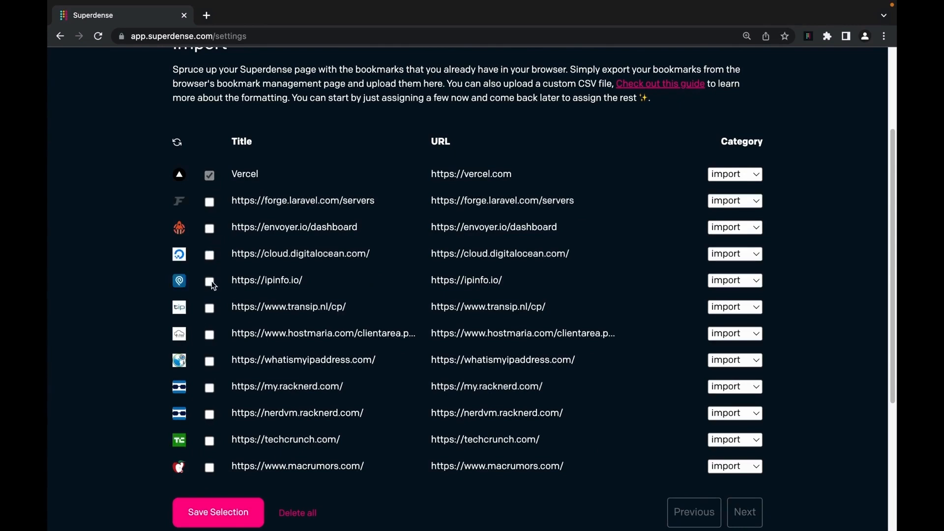
click(210, 254)
click(210, 441)
click(210, 468)
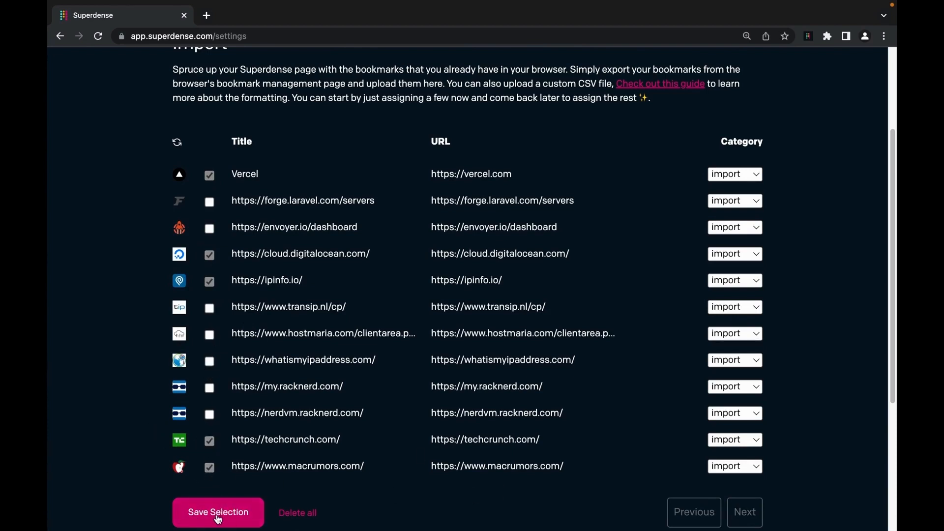
click(218, 515)
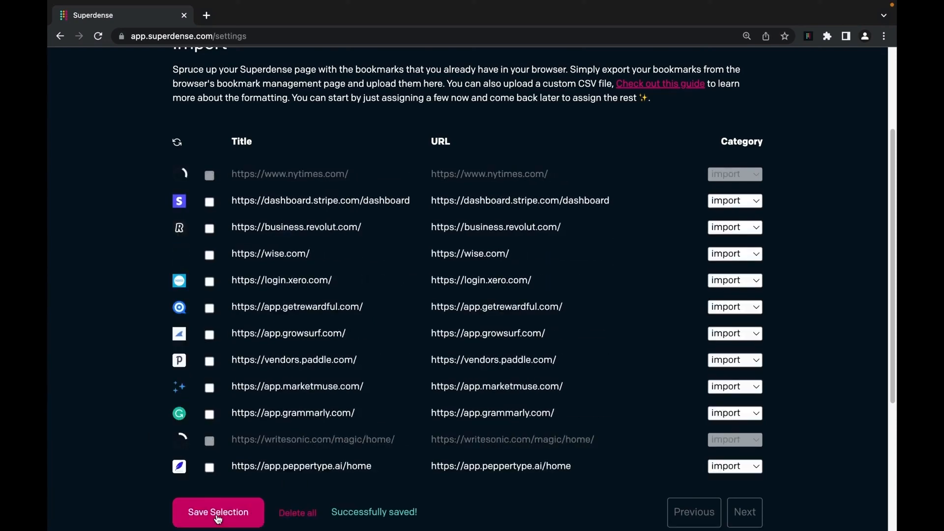
scroll(243, 432, up, 3)
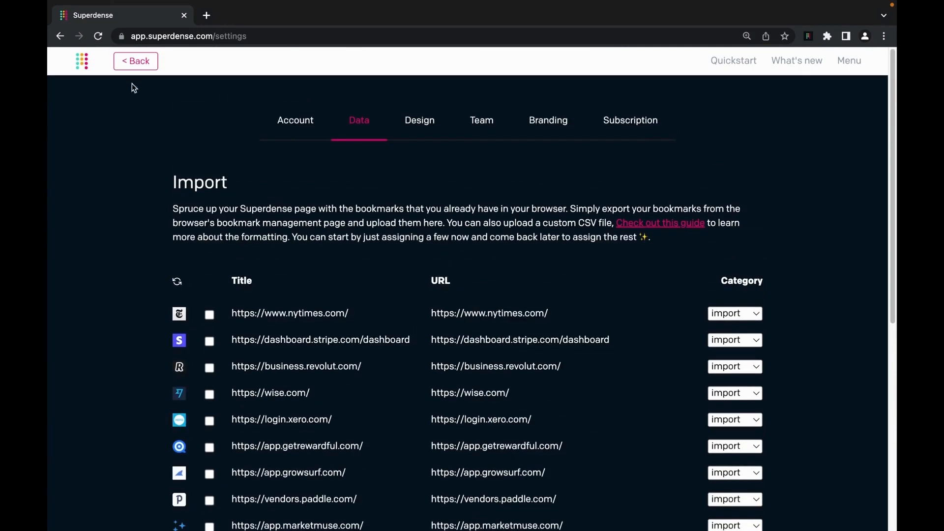
- Move the apple and TechCrunch bookmarks into Fun and two imported bookmarks into Dev
click(133, 63)
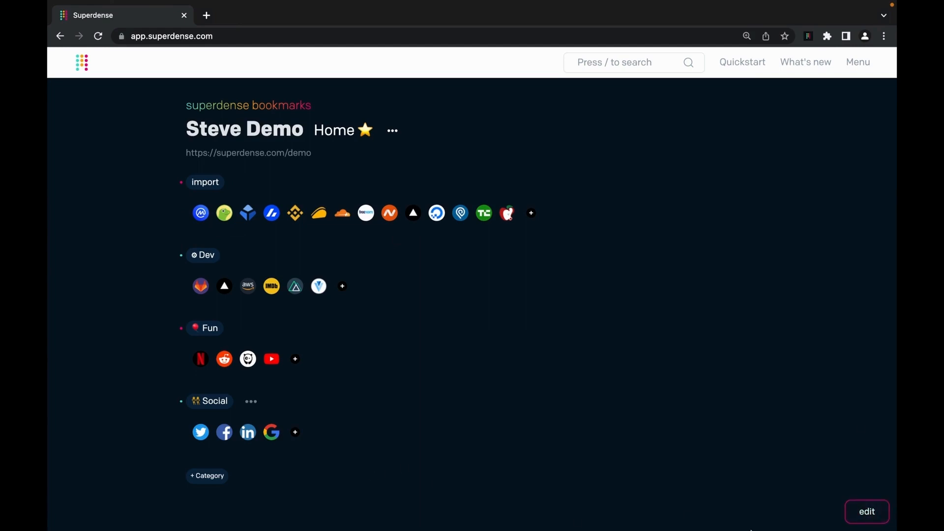
click(865, 513)
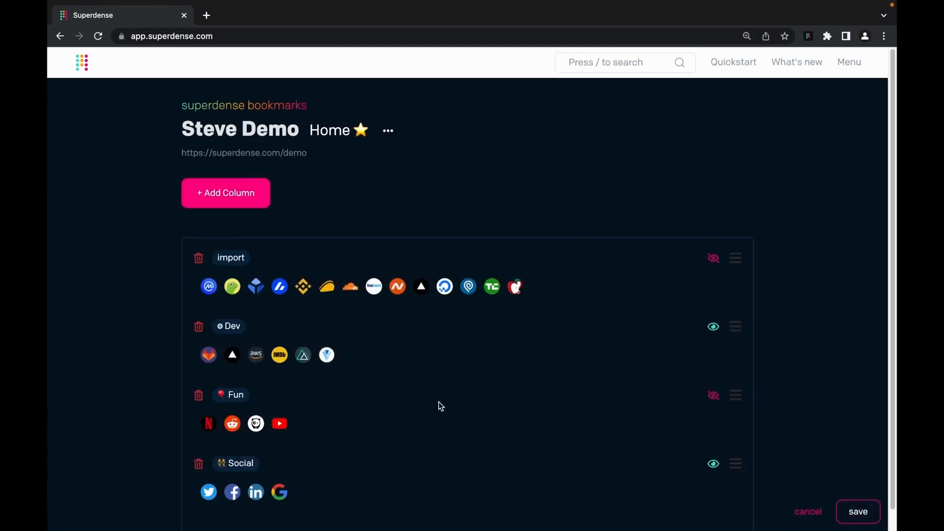
drag(506, 292, 267, 423)
drag(492, 286, 276, 421)
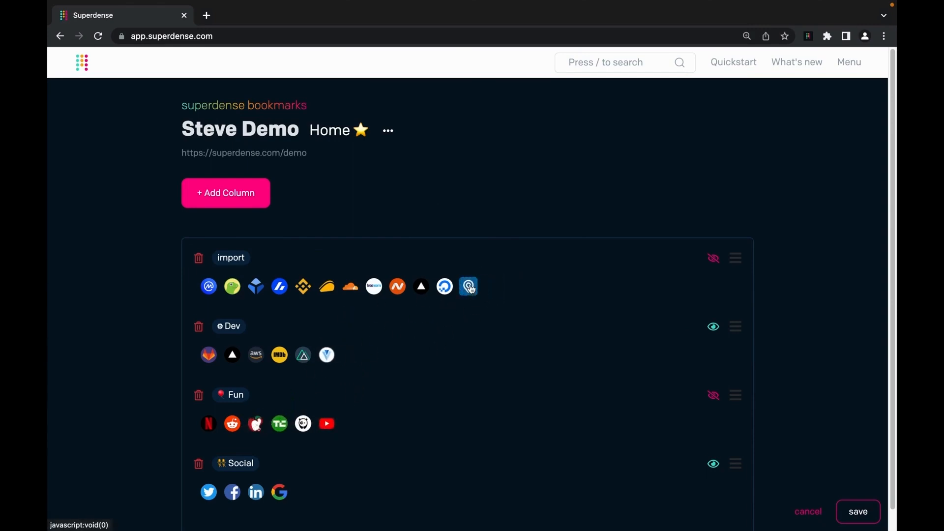
drag(468, 286, 320, 361)
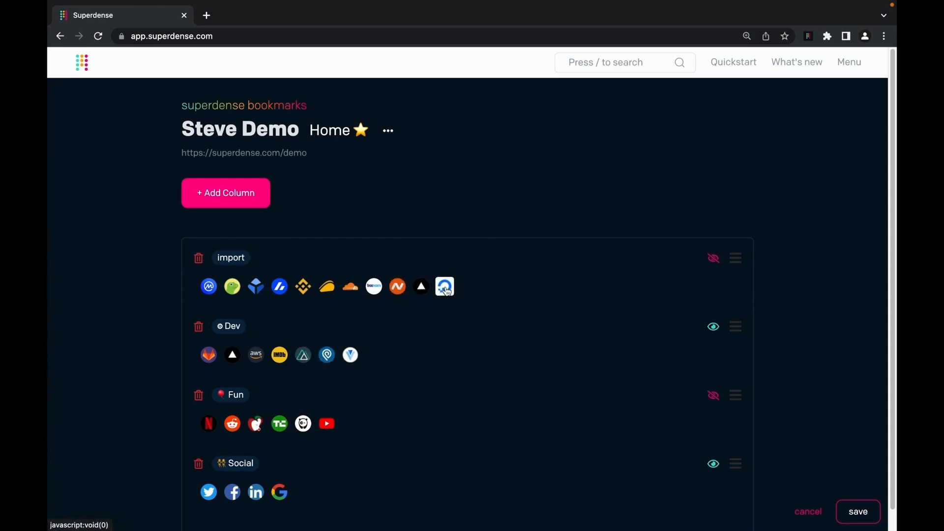
drag(447, 291, 226, 363)
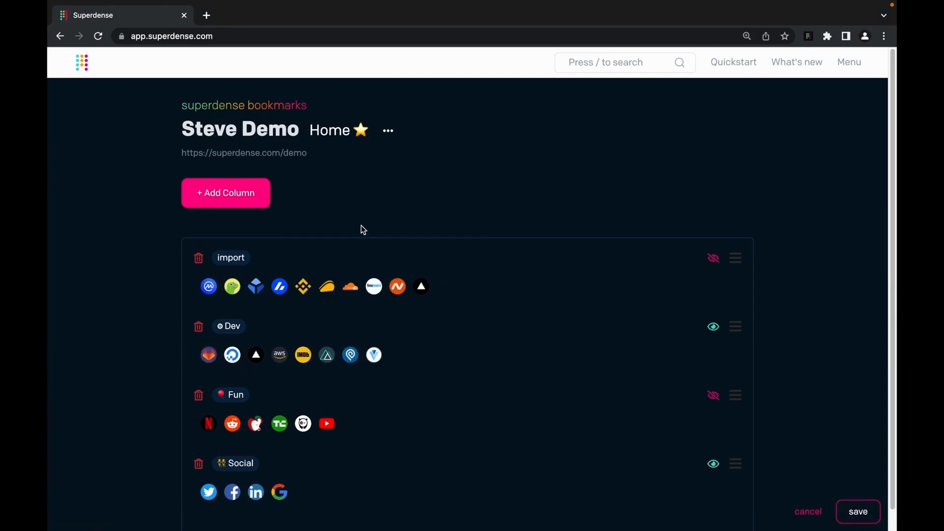
- Add a second column, move the Fun category into it, and save the layout
click(256, 197)
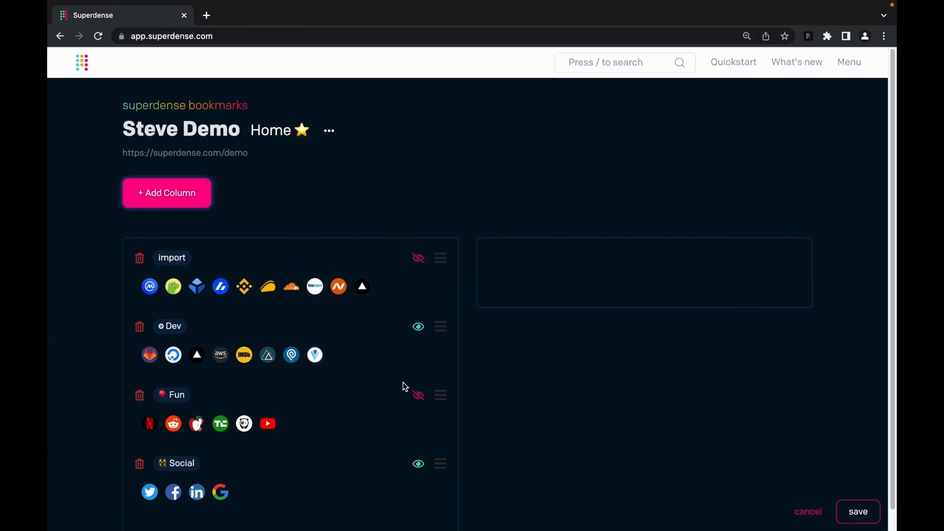
drag(438, 394, 796, 327)
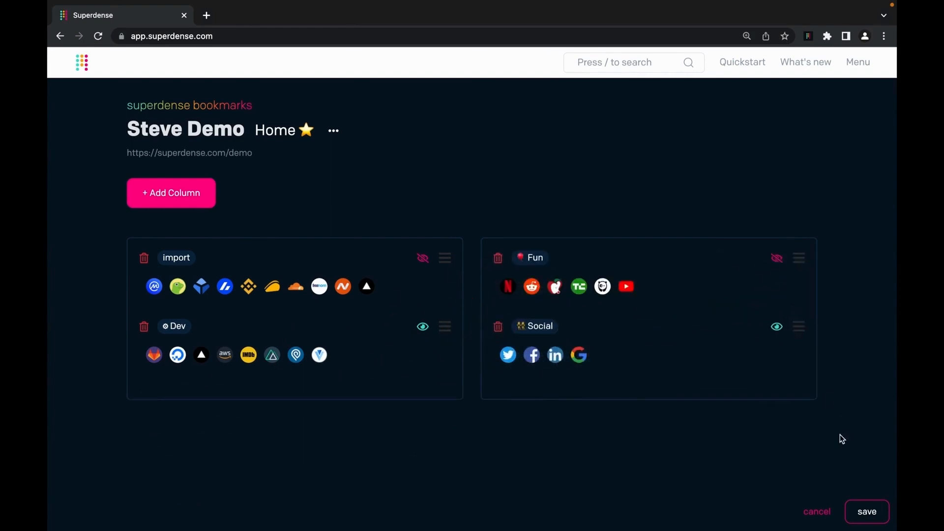
click(869, 513)
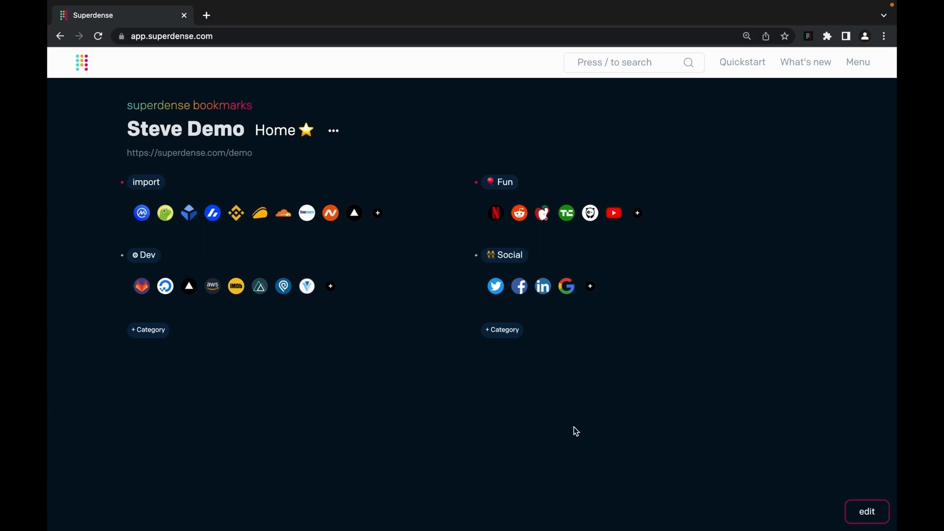
key(slash)
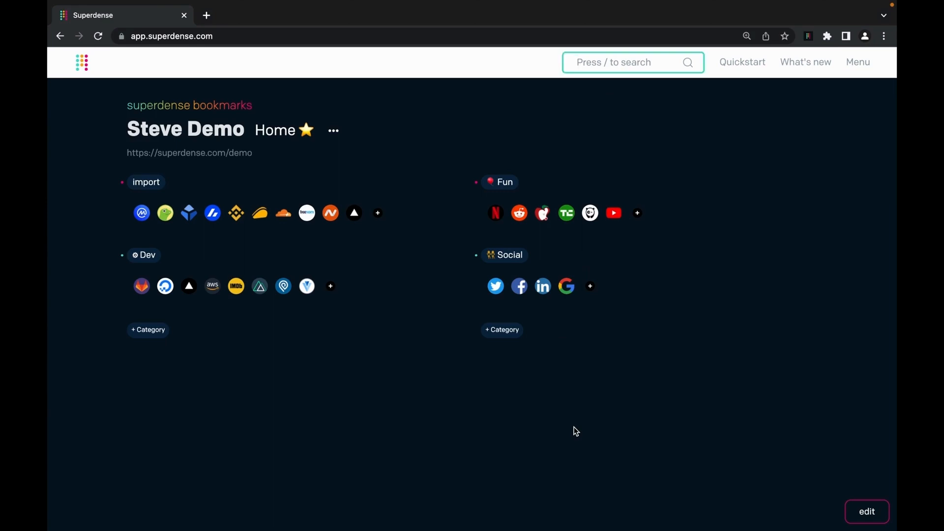
text(n)
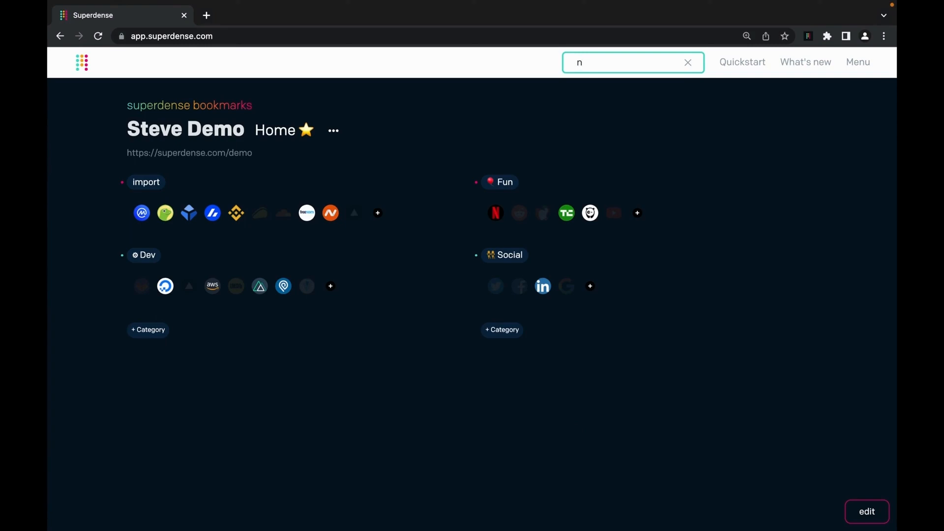
text(e)
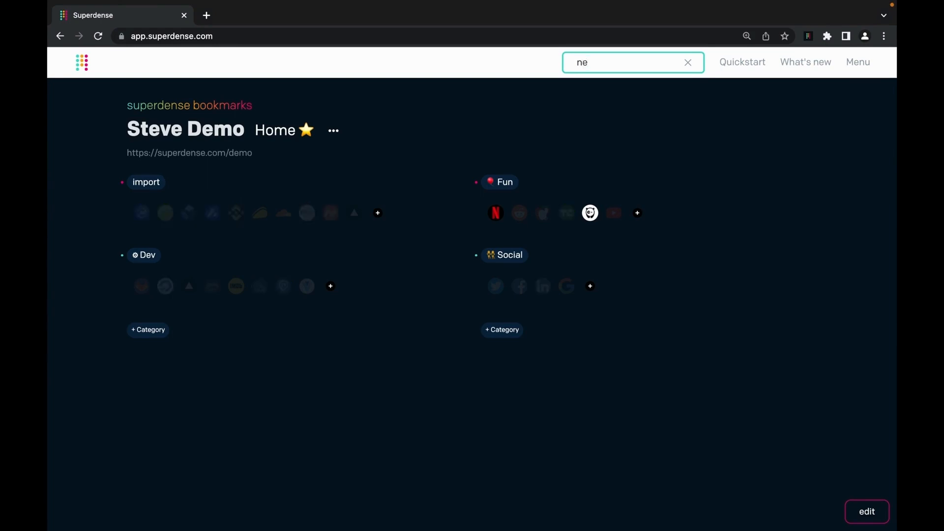
text(t)
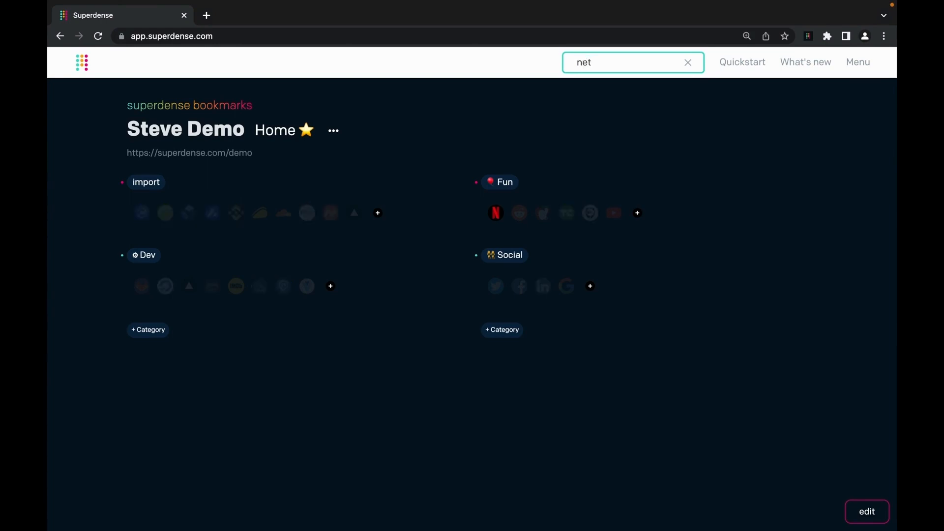
click(496, 214)
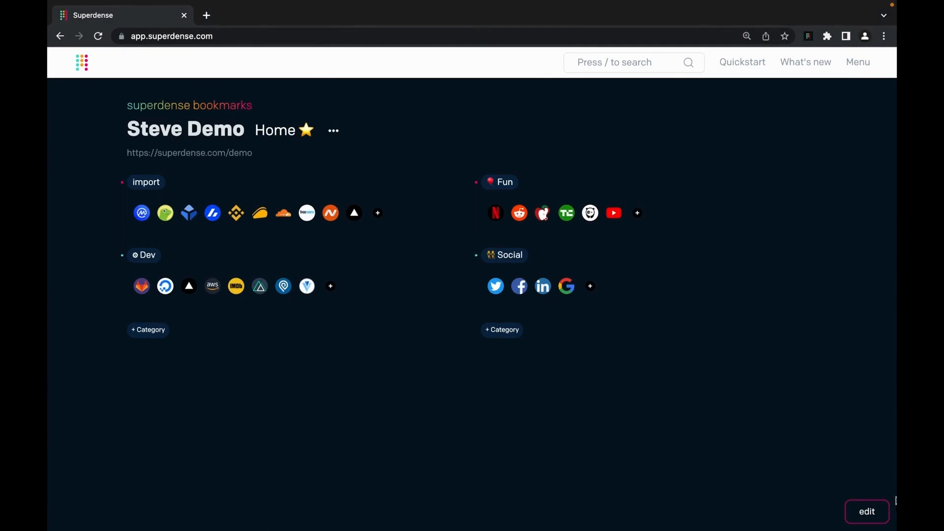
- In edit mode, delete the Google bookmark from the Social category
click(869, 513)
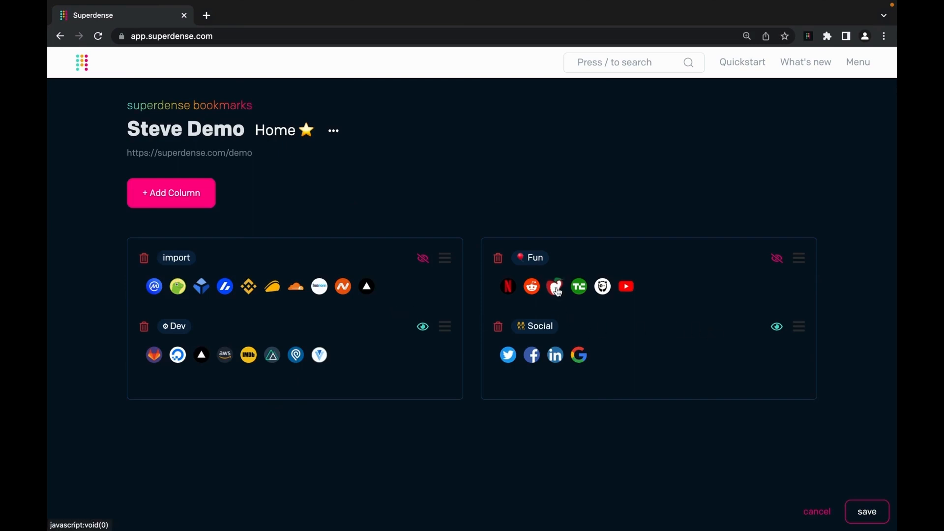
click(579, 355)
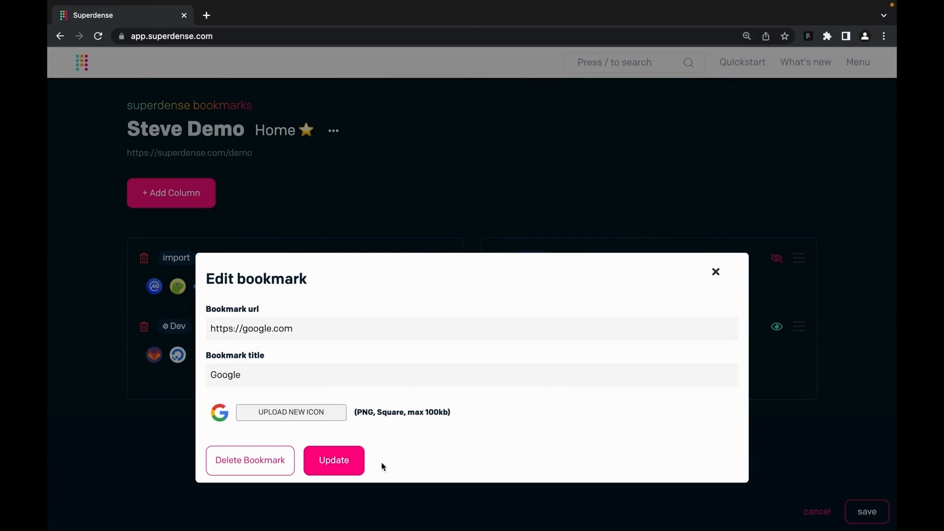
click(239, 462)
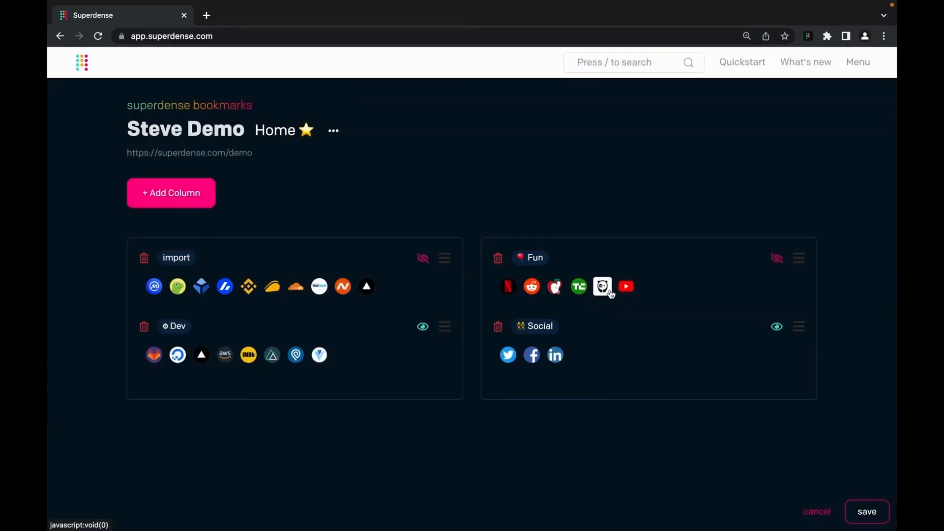
- Open the Bored Panda bookmark's details and close them without changes
click(606, 292)
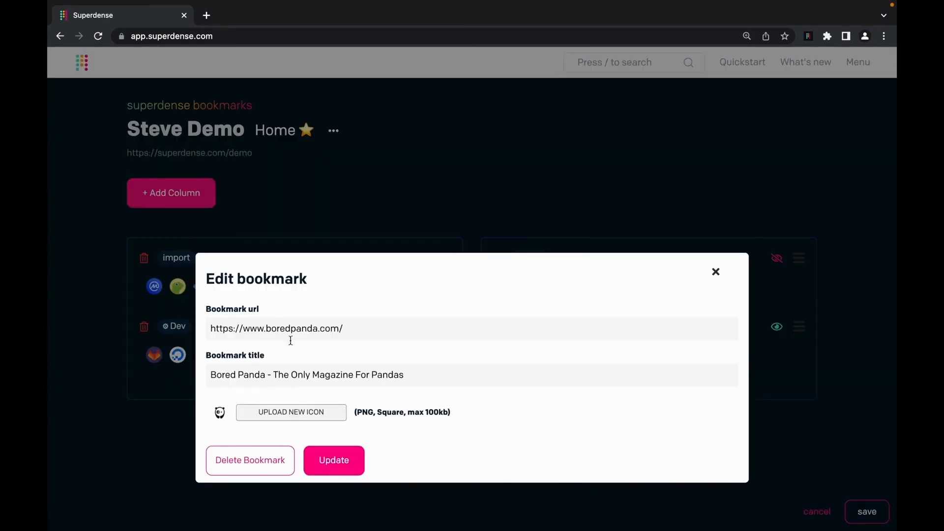
click(389, 376)
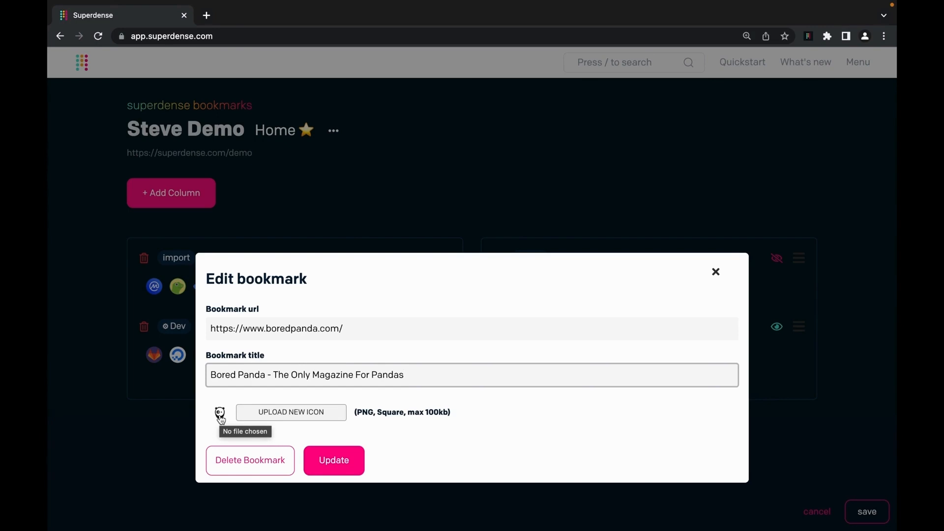
click(715, 271)
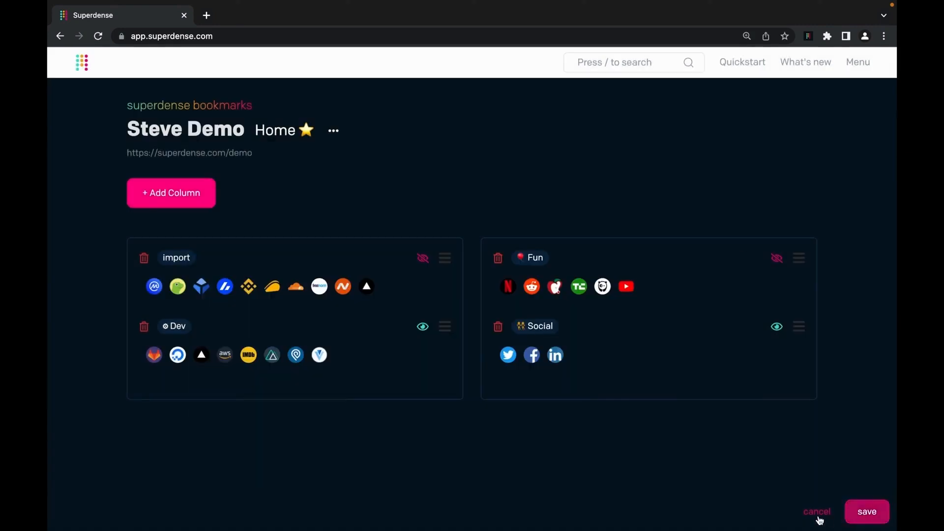
click(860, 511)
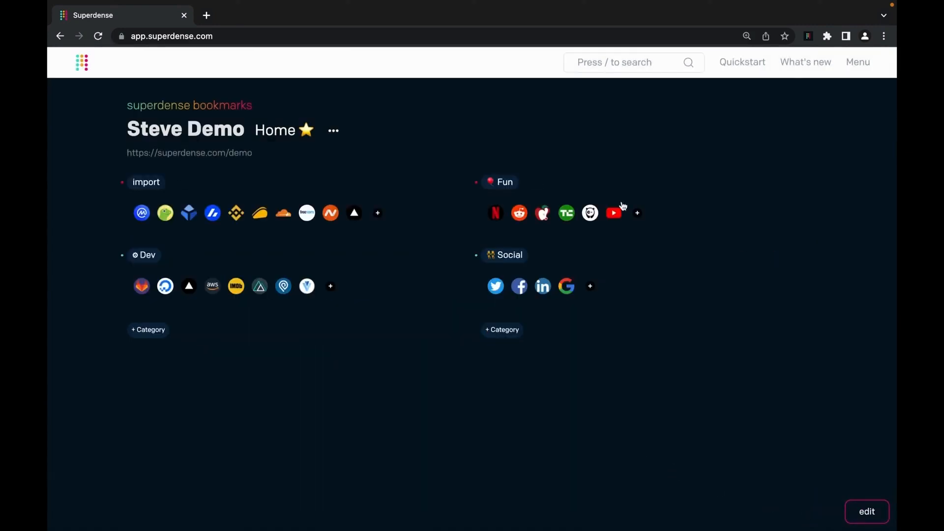
click(638, 214)
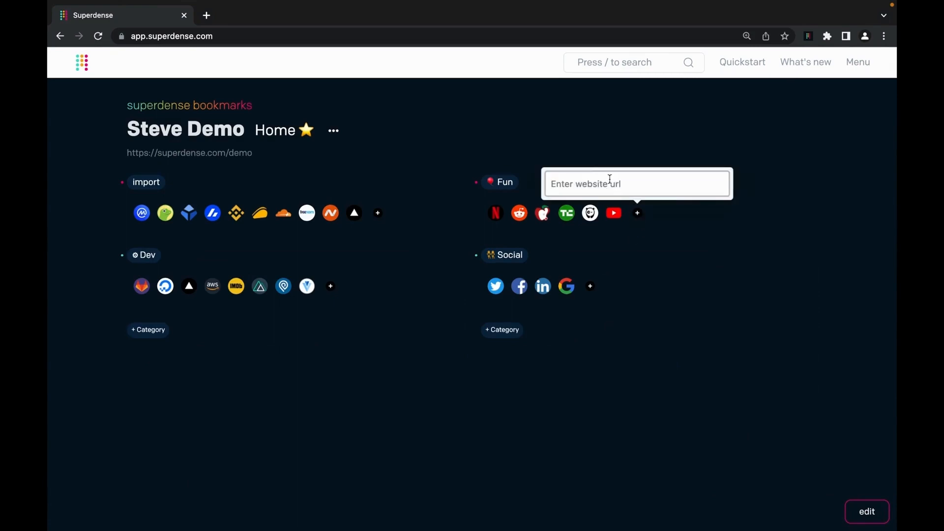
text(http://192.168.0.1)
key(Return)
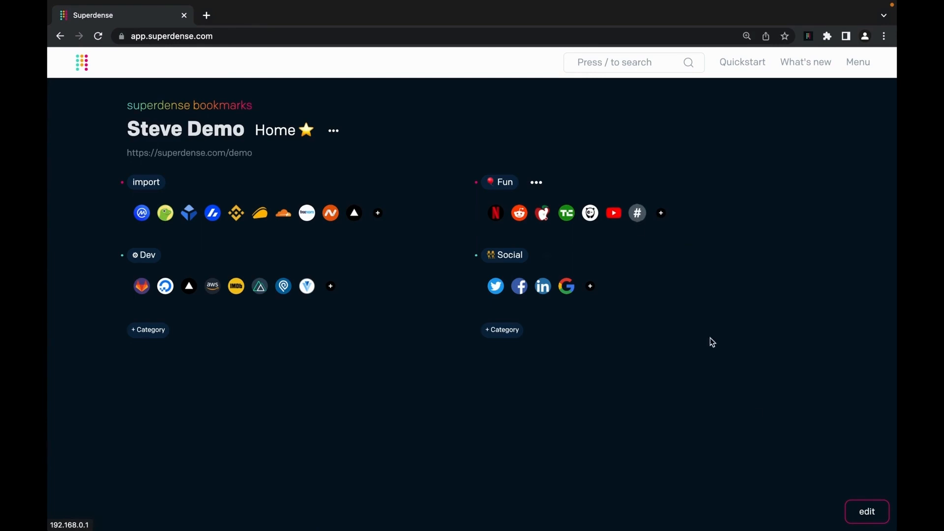
click(865, 512)
- Rename the 192.168.0.1 bookmark to 'Internal cool site!!!' with the a.png icon, then save the board
click(644, 284)
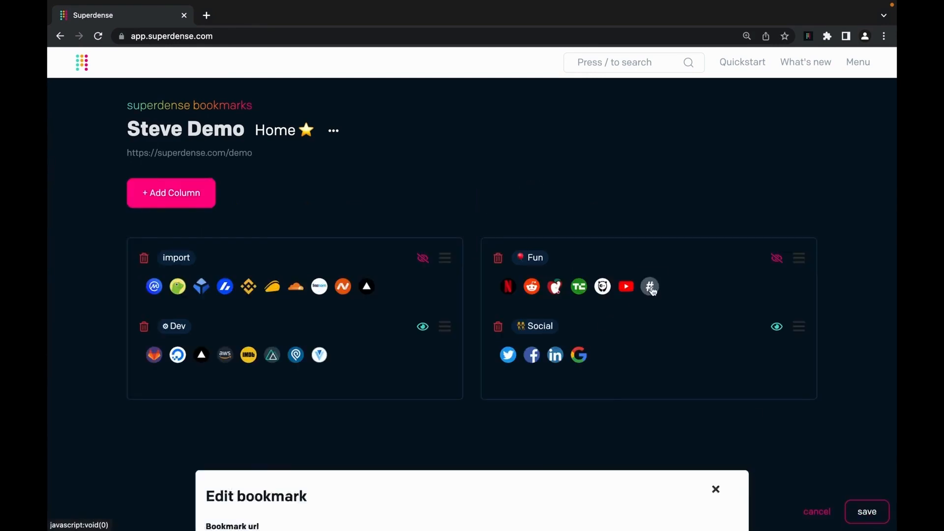
double_click(319, 379)
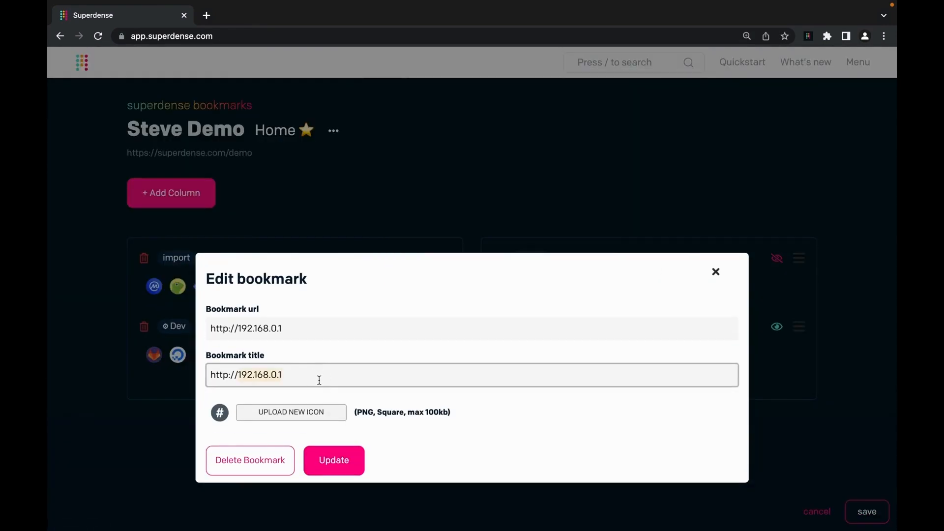
triple_click(319, 380)
text(Internal)
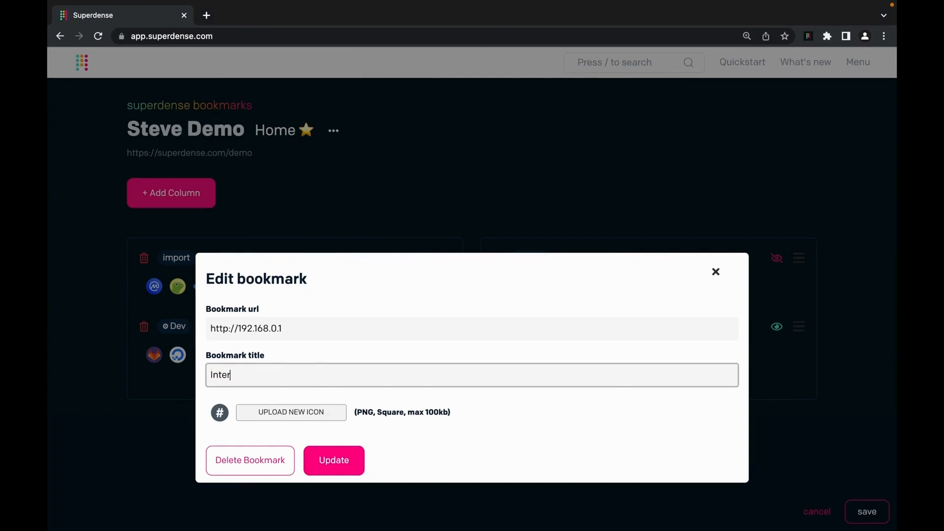
text( cool site!!!)
click(294, 413)
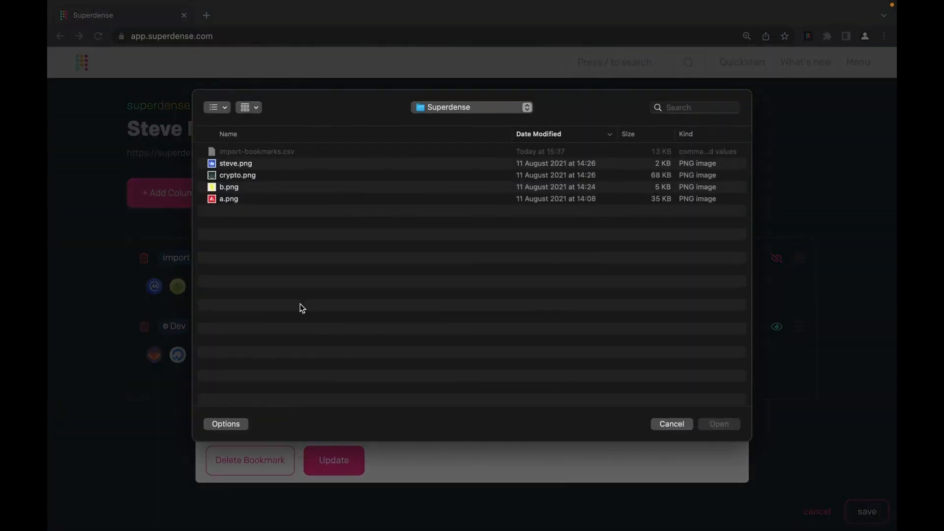
click(231, 198)
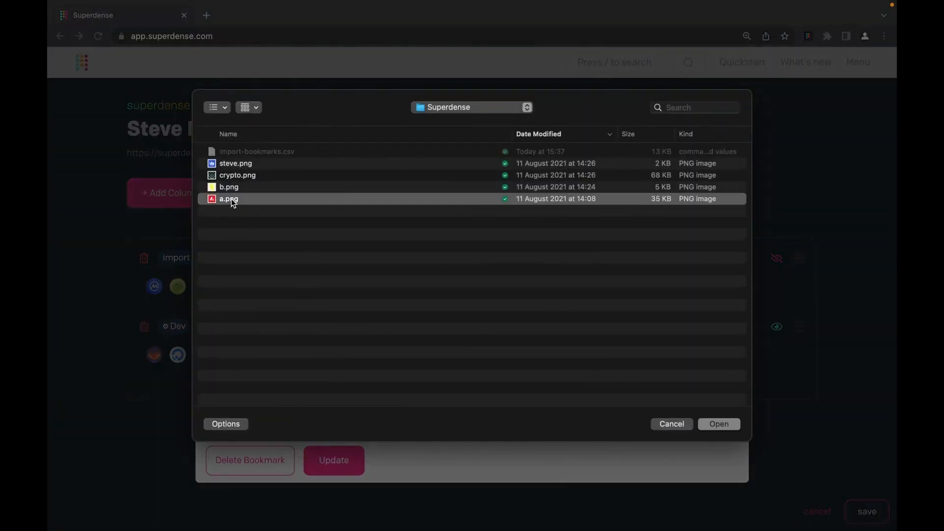
click(718, 424)
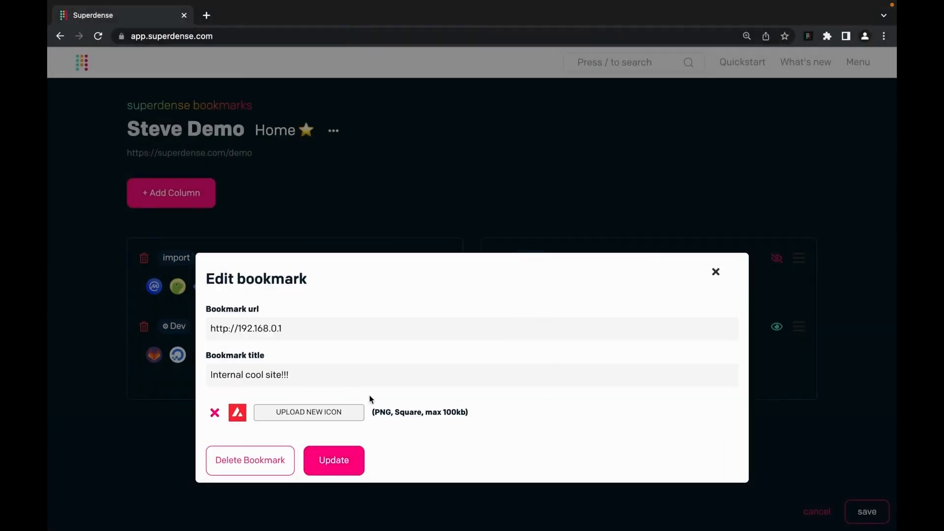
click(346, 465)
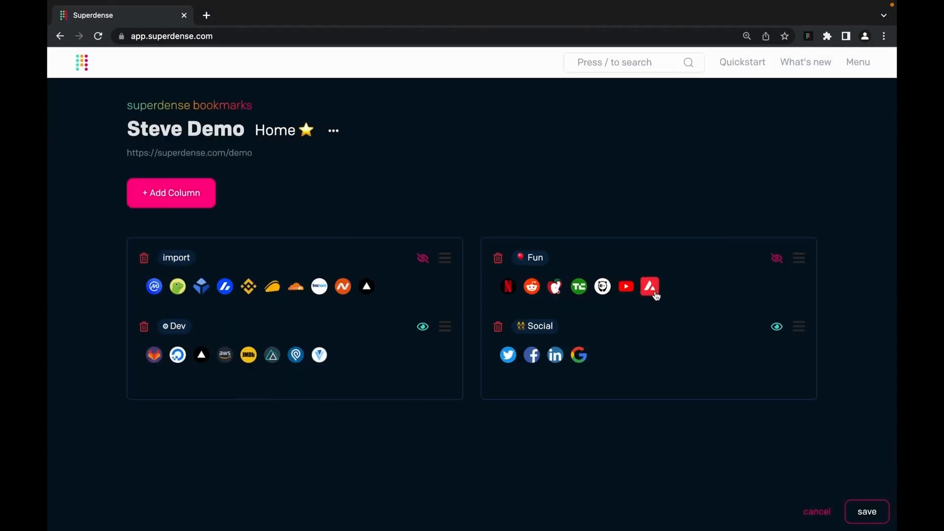
click(868, 513)
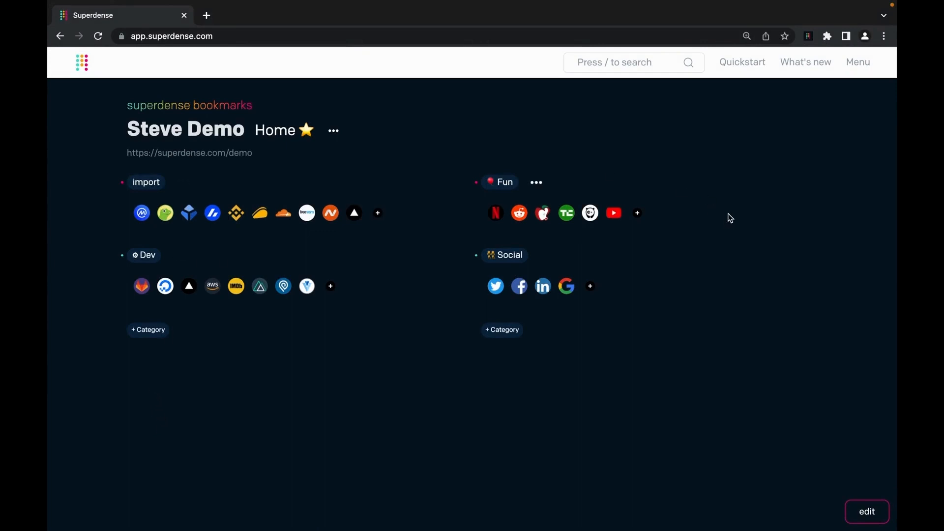
- Set the bookmark icon sizing to 28px in Design settings and return to the bookmarks page
click(860, 66)
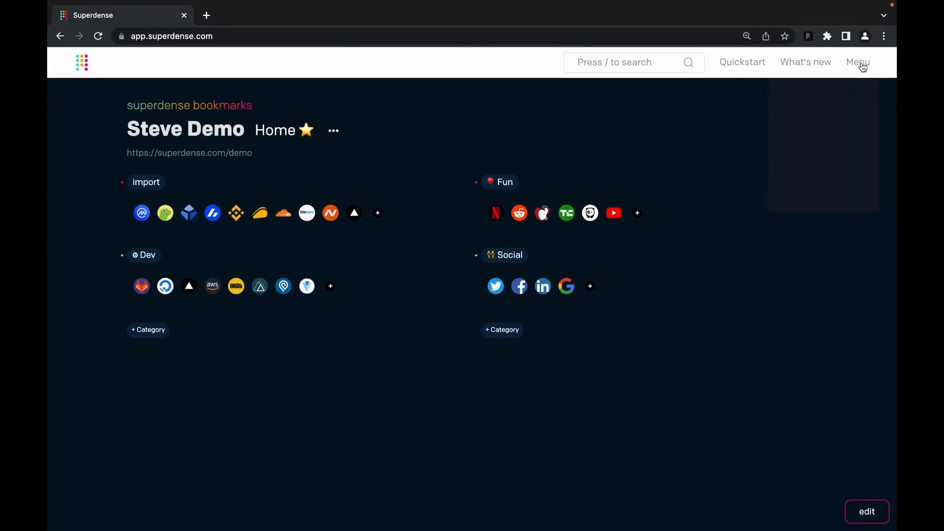
click(840, 126)
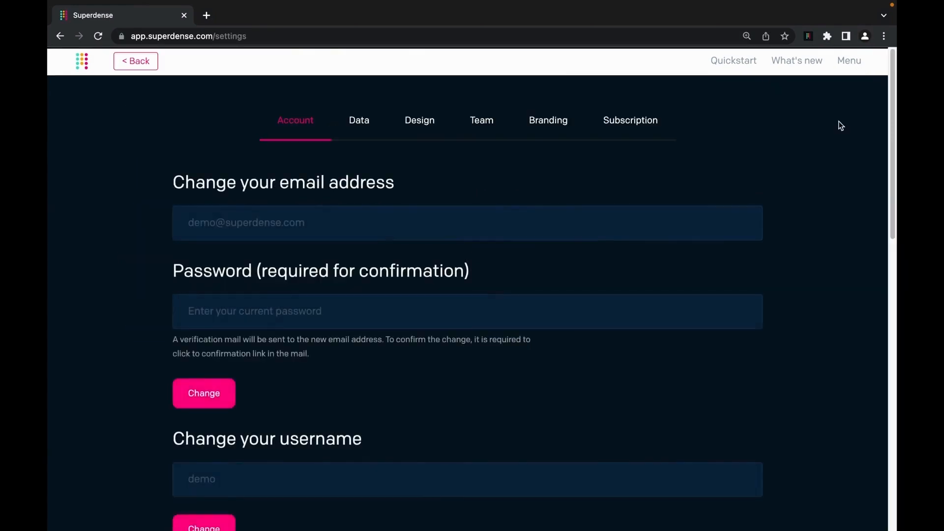
click(432, 122)
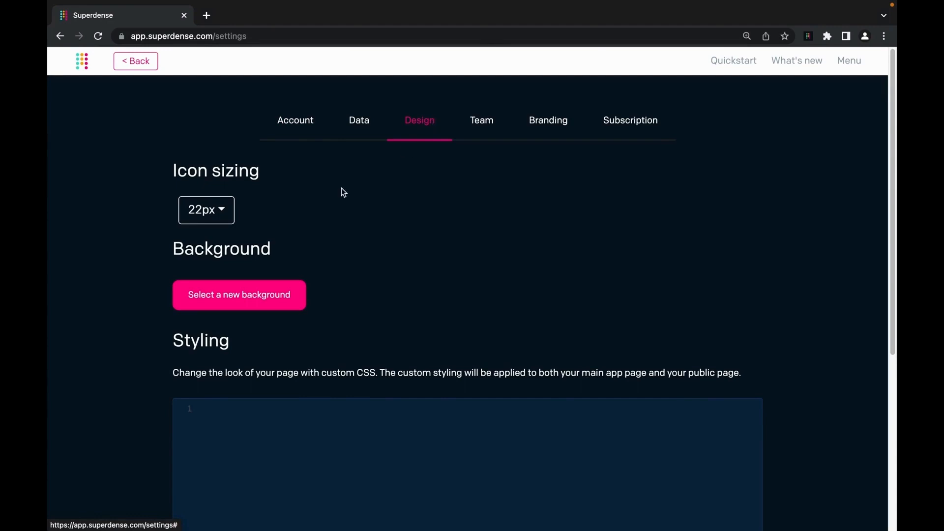
click(222, 210)
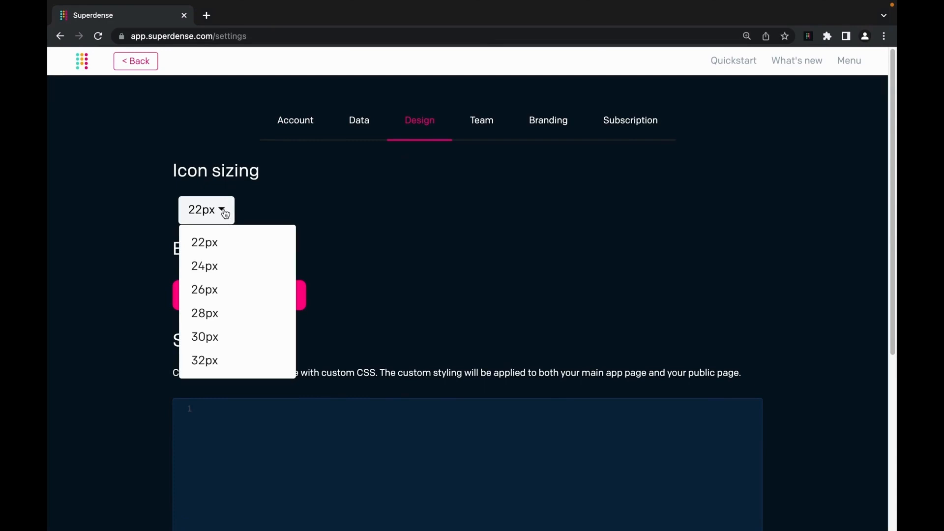
click(238, 317)
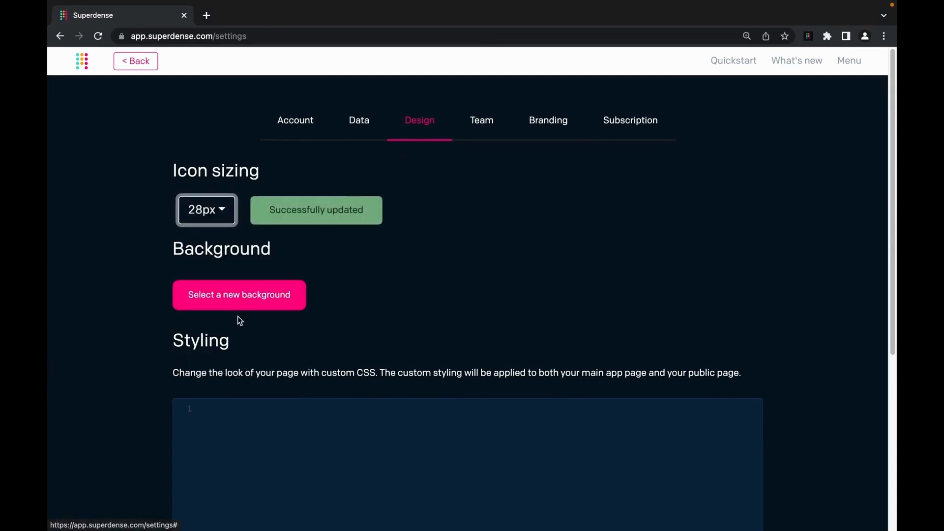
click(137, 64)
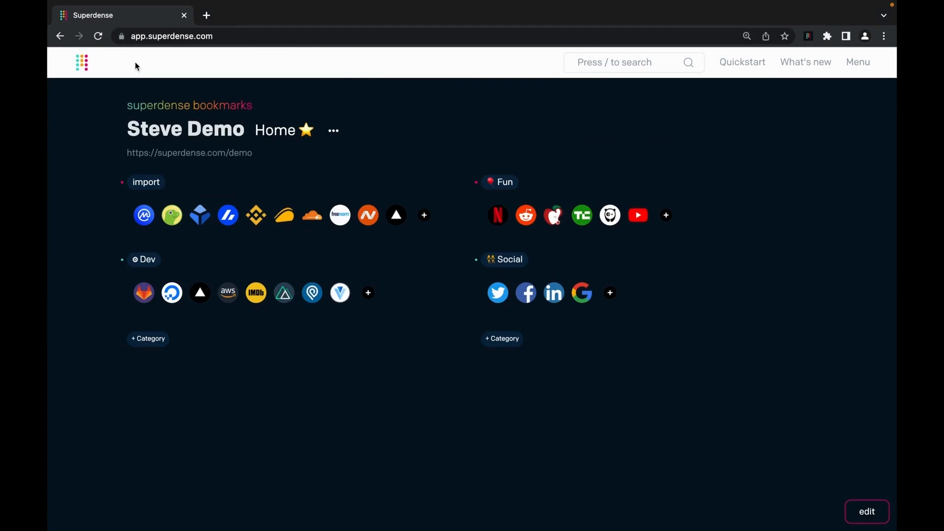
- Open the Design settings and bring the Background and custom CSS Styling sections into view
key(super+minus)
key(super+plus)
key(super+plus)
key(super+plus)
click(859, 63)
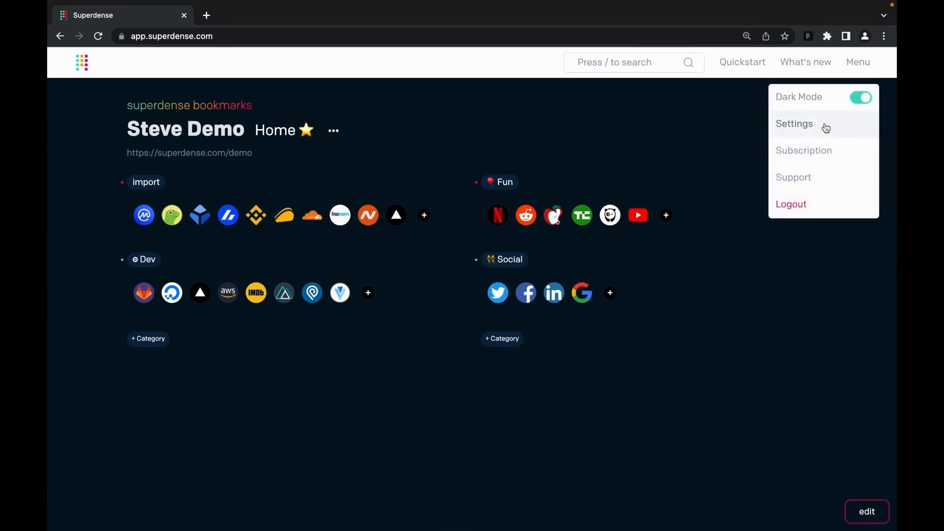
click(826, 129)
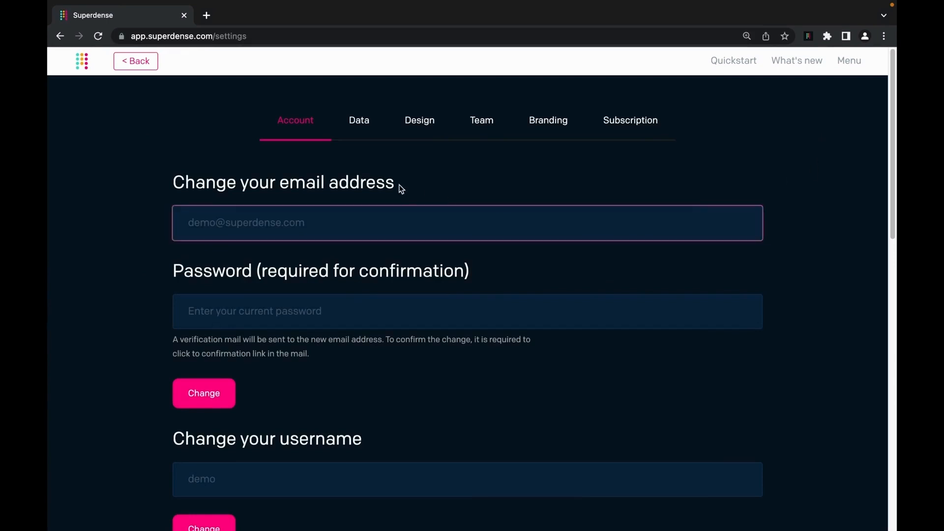
click(420, 123)
scroll(387, 293, down, 1)
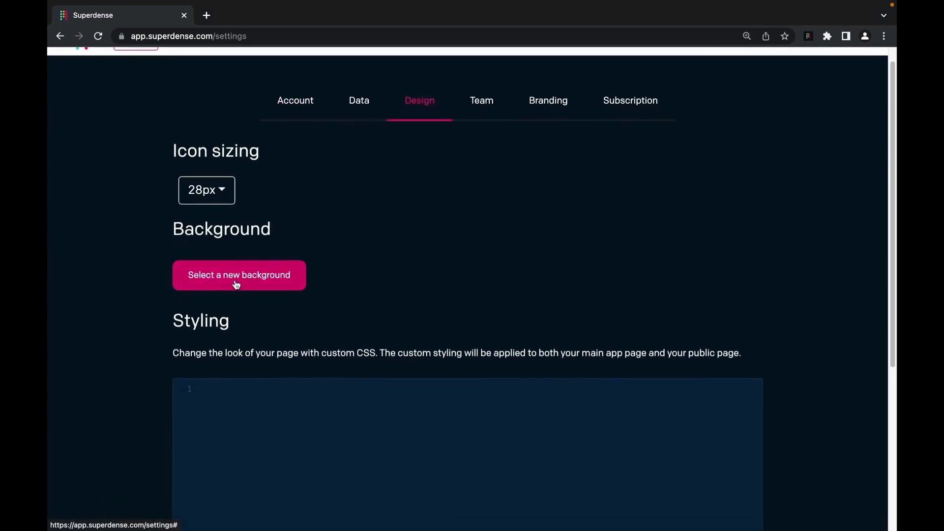
key(super+minus)
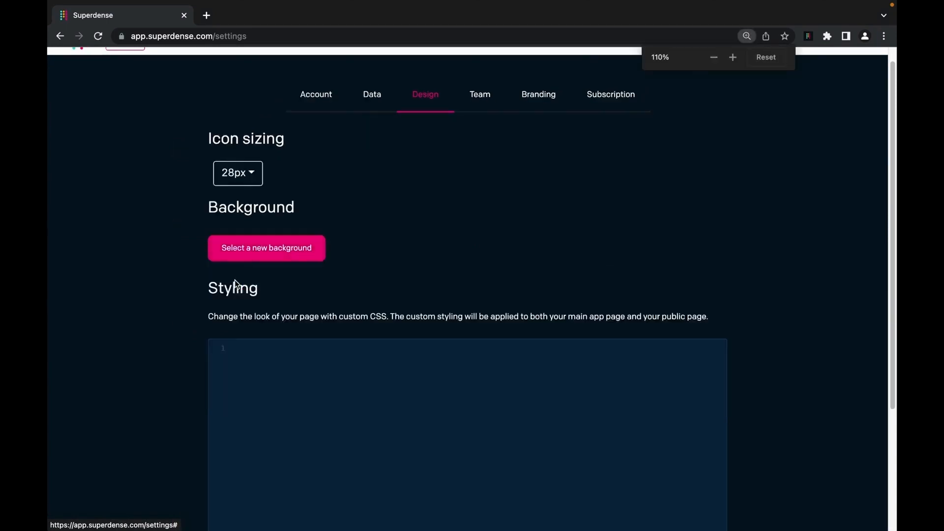
key(super+minus)
- Start a new page background and browse the Unsplash photos
click(307, 231)
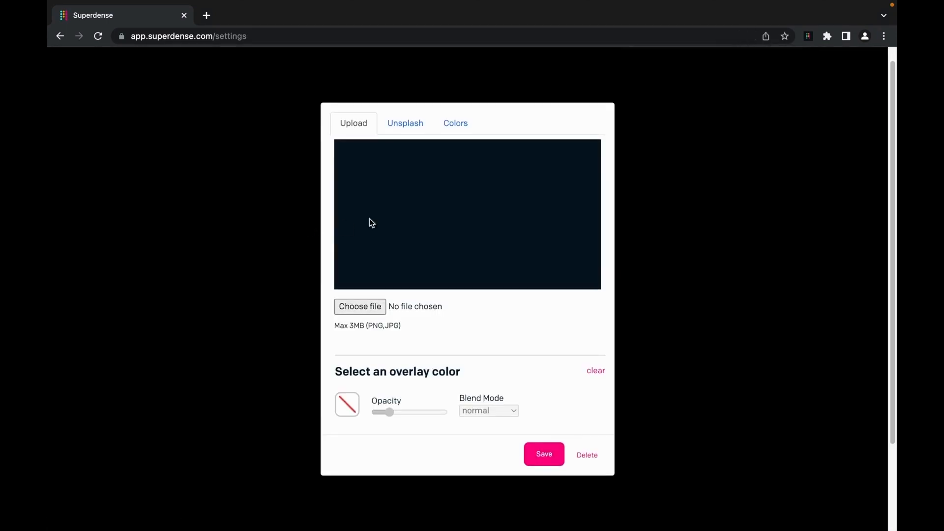
click(417, 123)
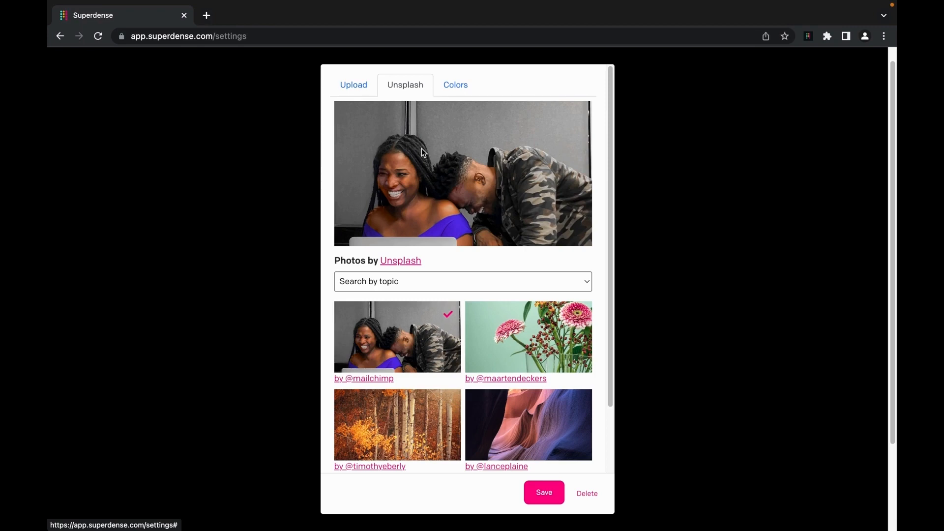
scroll(472, 320, down, 2)
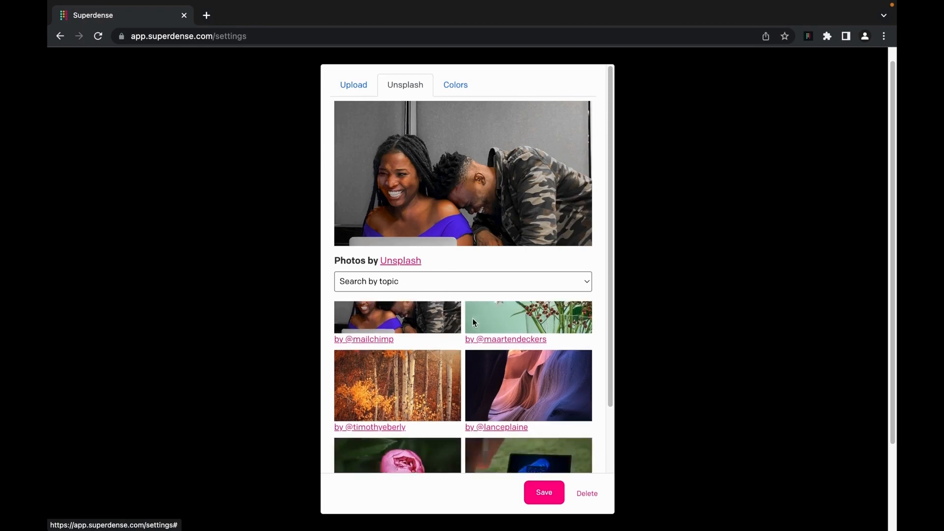
scroll(473, 317, down, 3)
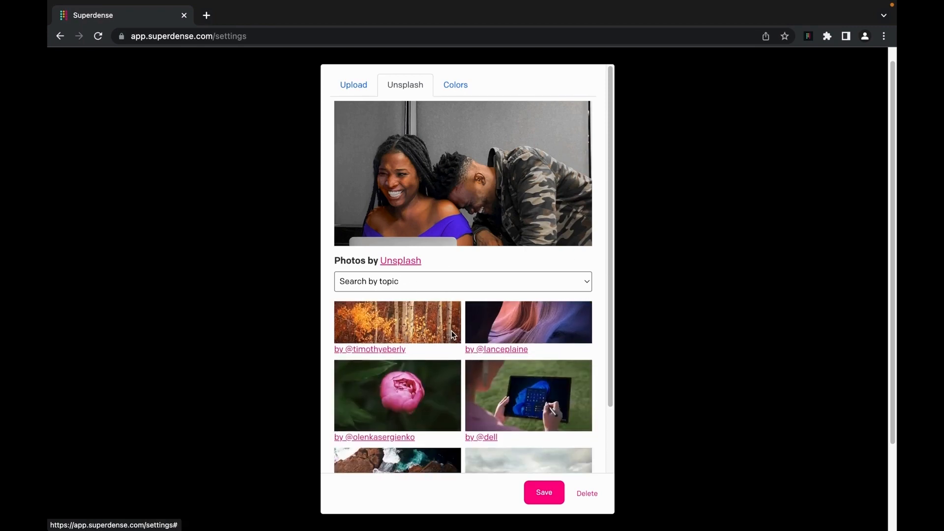
scroll(451, 330, up, 4)
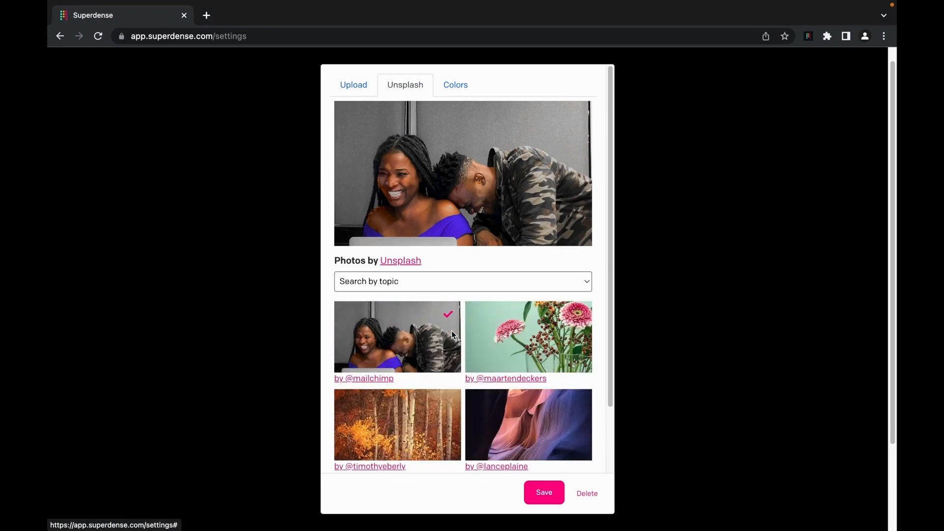
- Filter Unsplash by the Nature topic and choose the forest photo
click(438, 282)
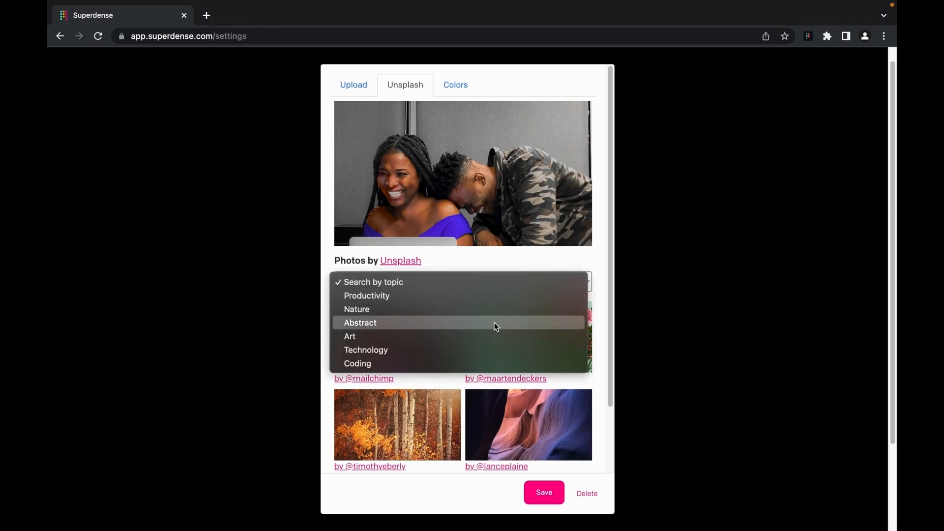
click(499, 307)
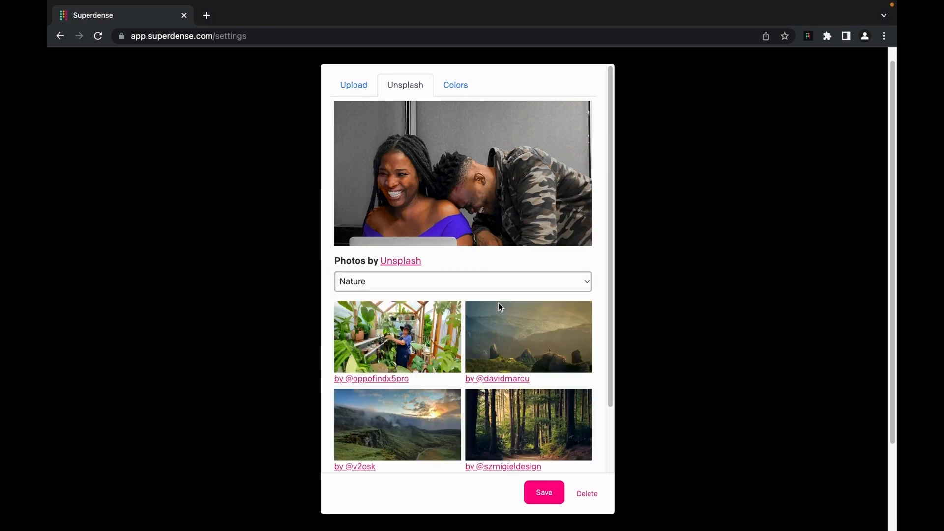
scroll(521, 427, down, 2)
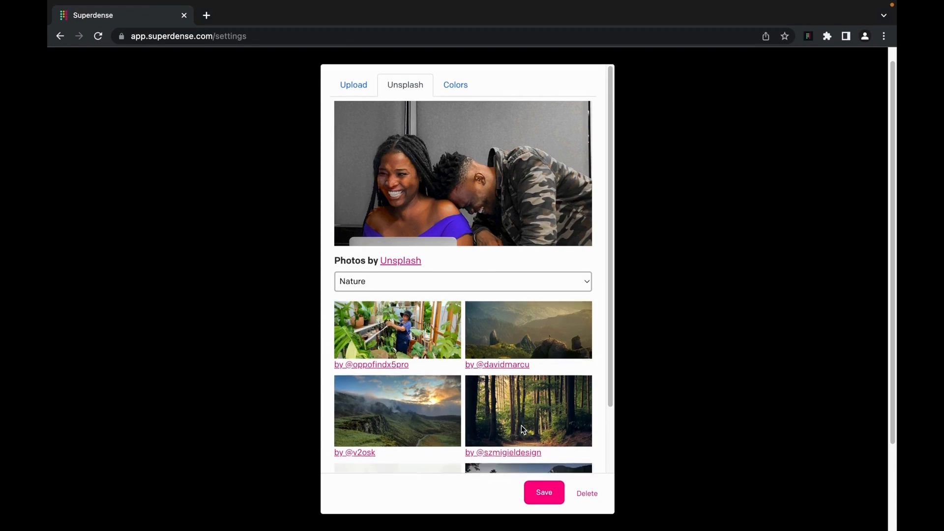
scroll(522, 429, down, 3)
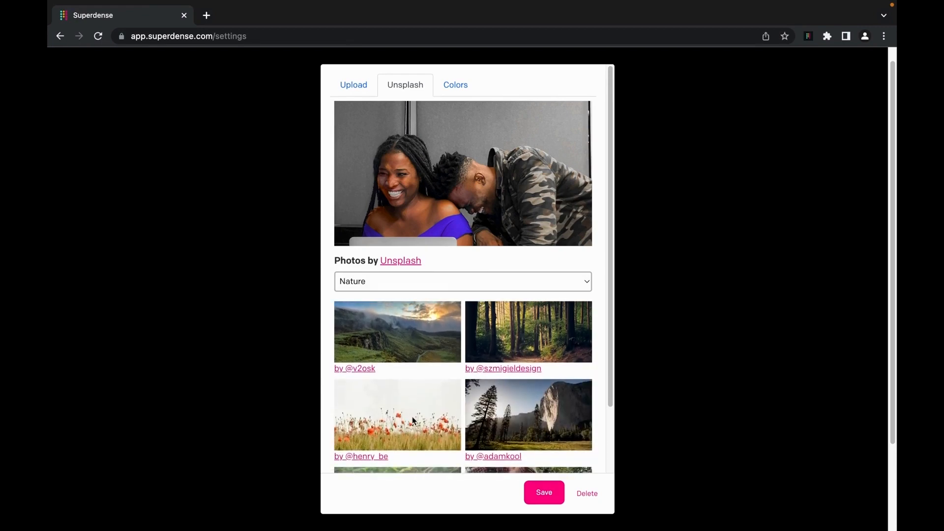
scroll(412, 420, up, 1)
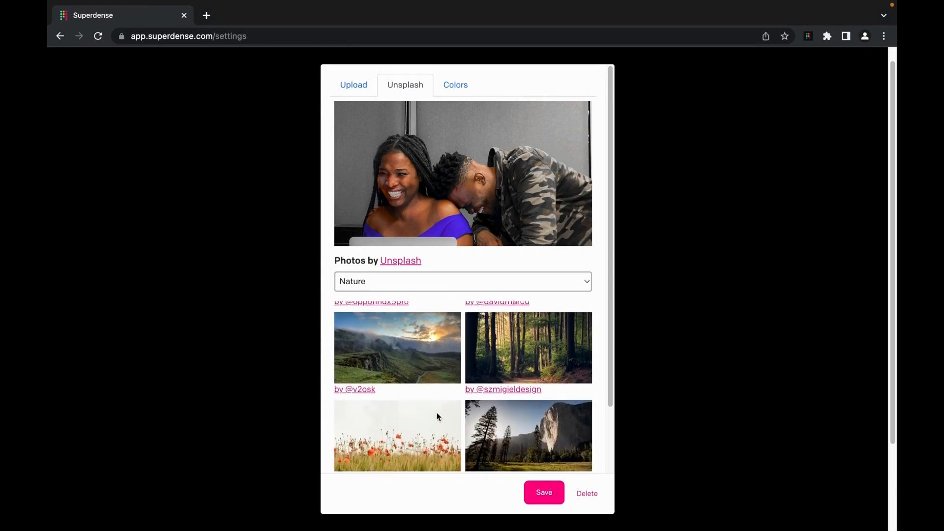
click(521, 354)
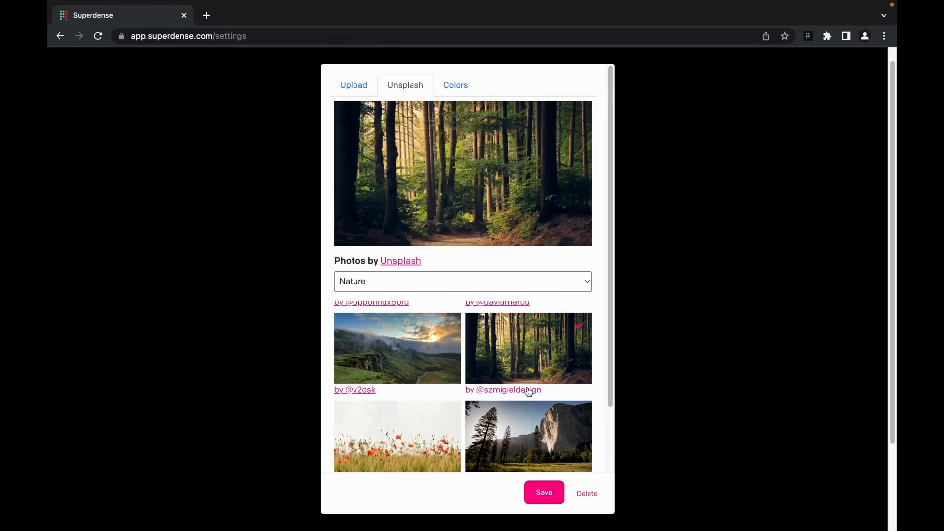
scroll(605, 445, down, 1)
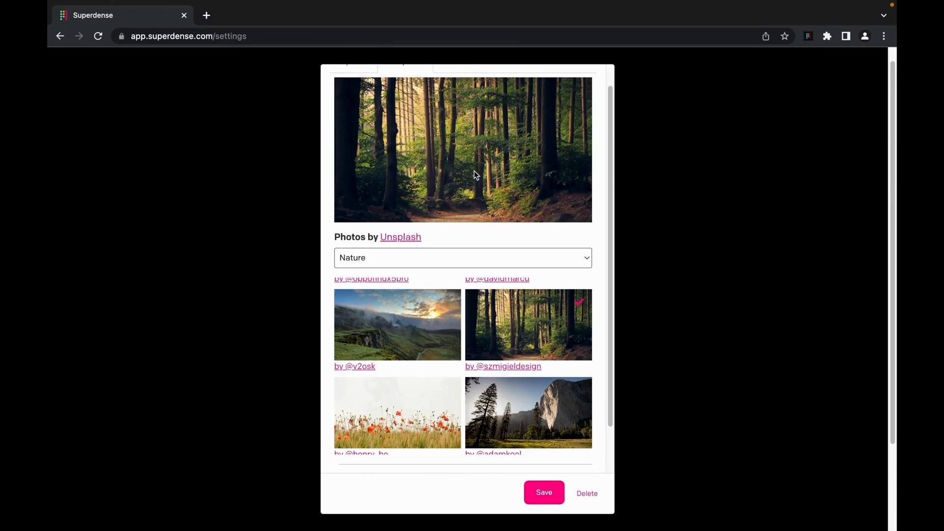
scroll(575, 405, down, 3)
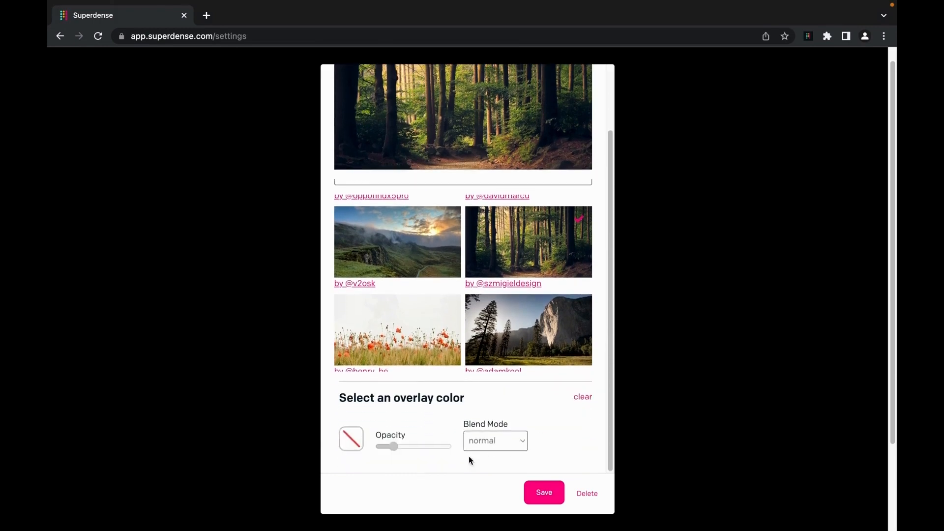
scroll(482, 167, up, 3)
scroll(467, 199, down, 3)
scroll(468, 199, up, 3)
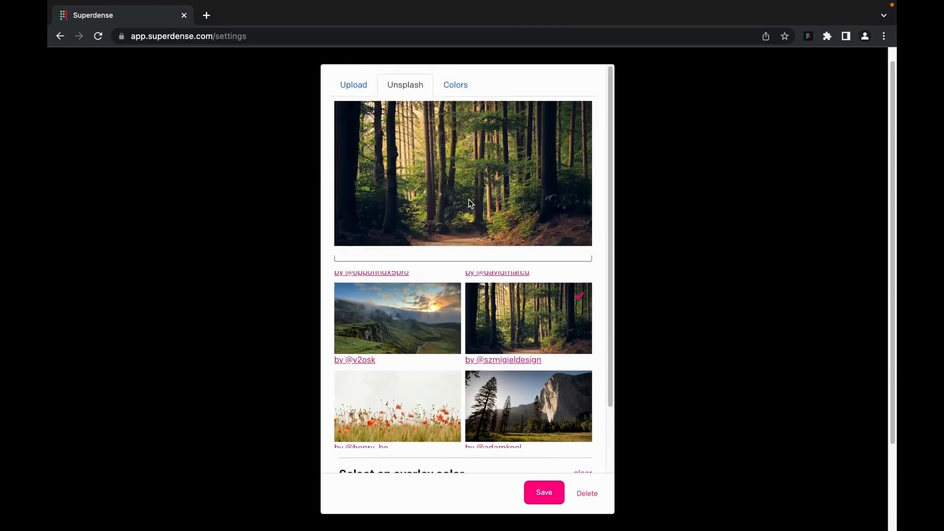
scroll(450, 354, down, 1)
scroll(450, 355, down, 5)
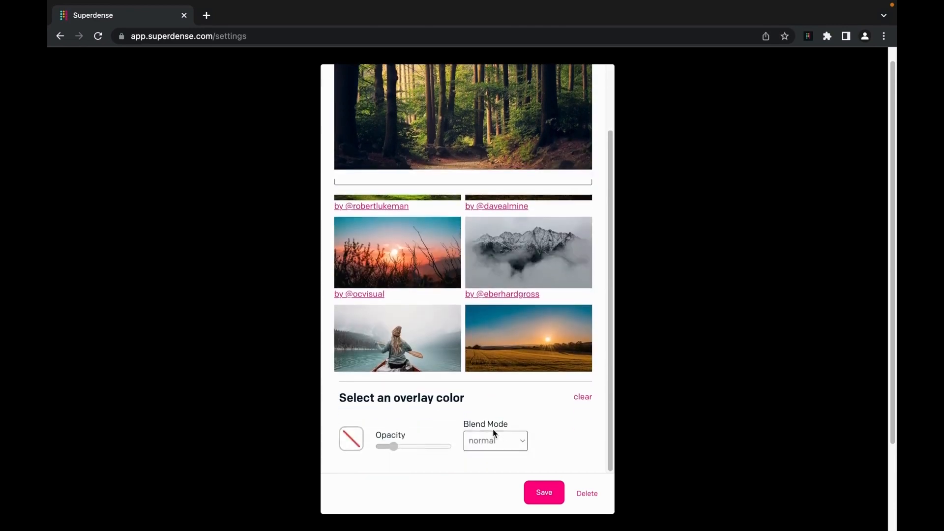
- Try a dark overlay with raised opacity, switching the blend mode from multiply to screen
click(351, 438)
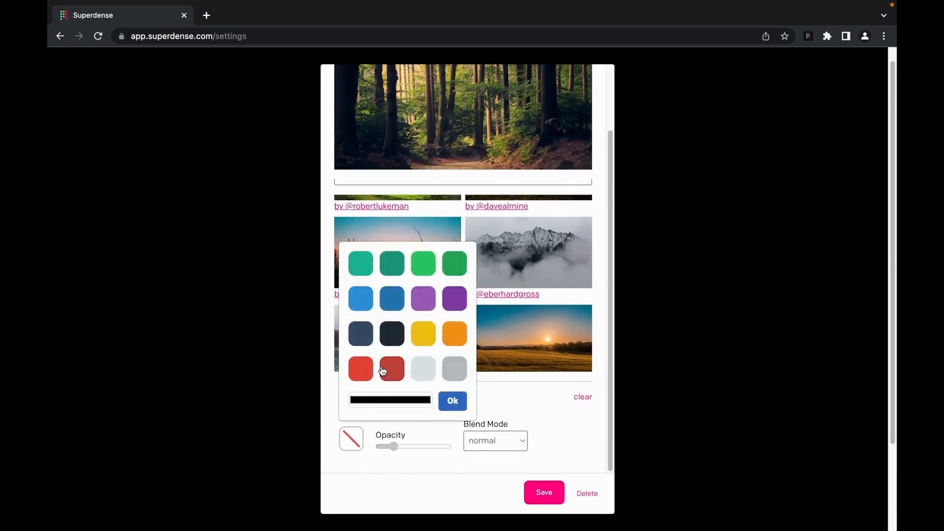
click(392, 336)
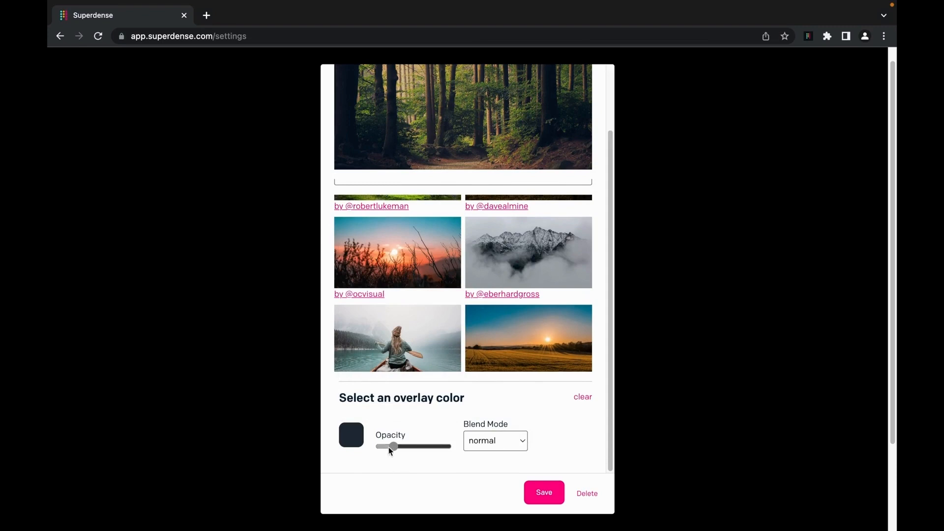
drag(388, 447, 429, 457)
click(516, 446)
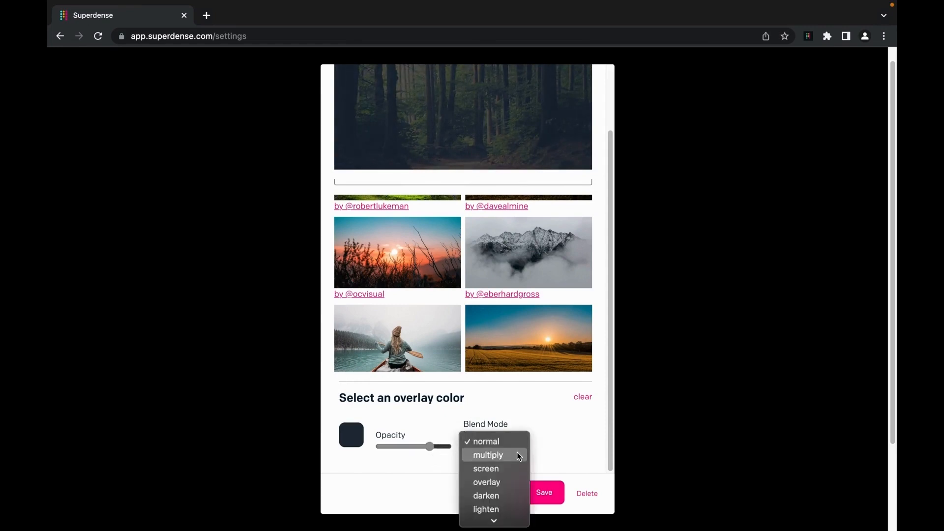
click(512, 455)
mouse_move(428, 446)
mouse_down()
mouse_move(392, 451)
mouse_move(432, 455)
mouse_up()
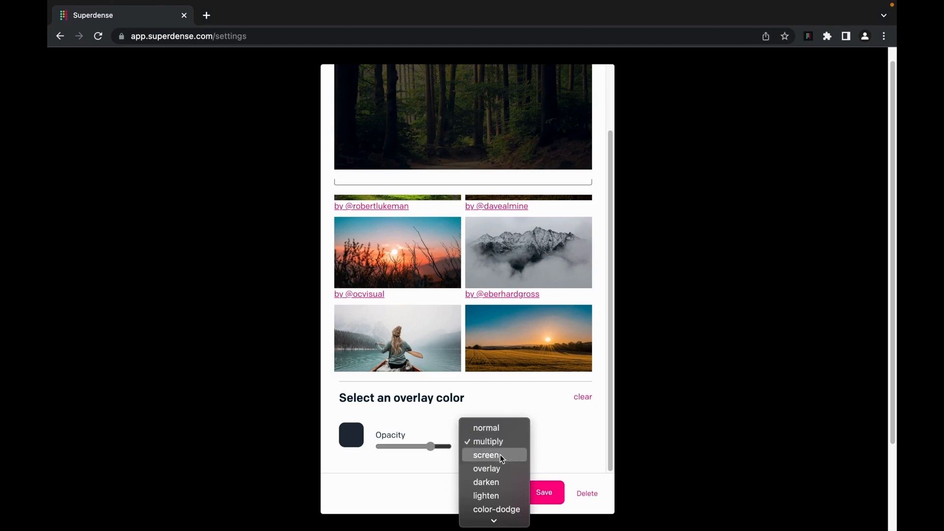
click(491, 455)
mouse_move(431, 447)
mouse_down()
mouse_move(379, 445)
mouse_move(432, 449)
mouse_move(422, 449)
mouse_up()
- Settle on a dark slate overlay at higher opacity in screen mode and save the background
click(350, 434)
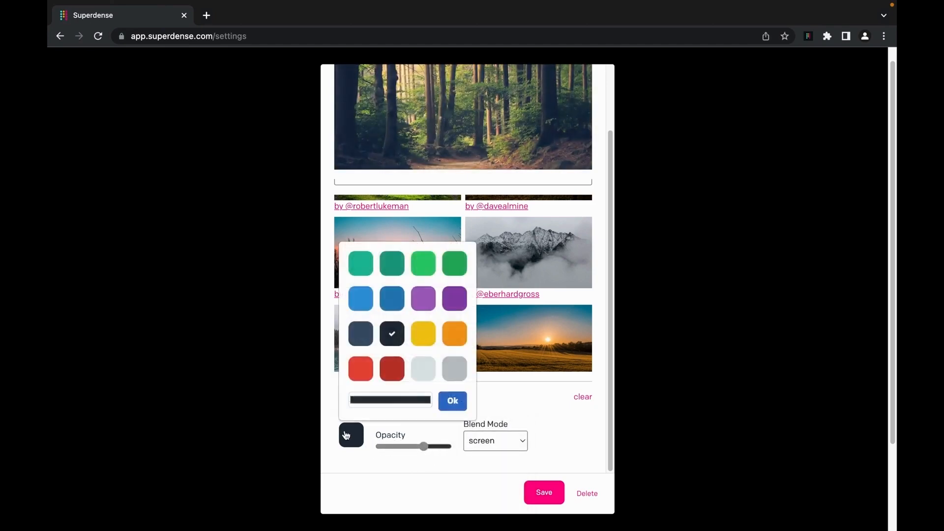
click(394, 371)
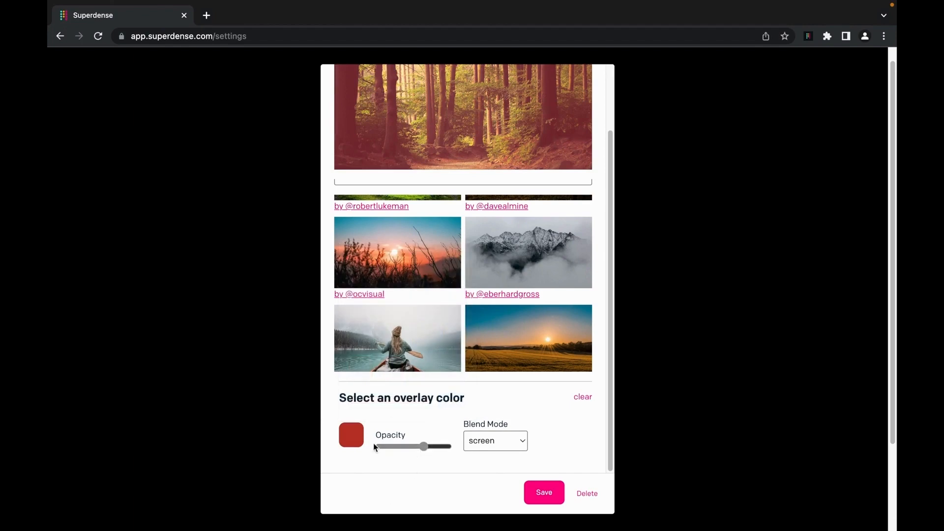
click(352, 435)
click(369, 340)
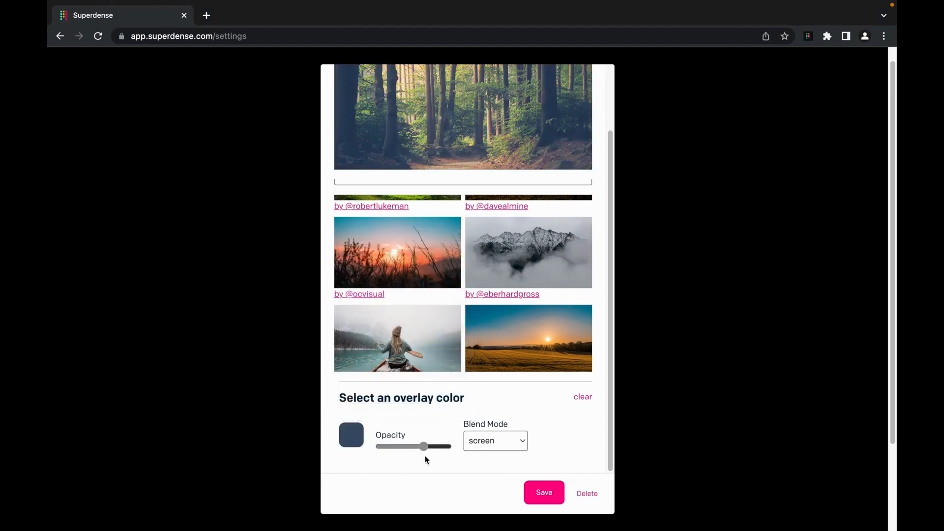
drag(424, 448, 443, 448)
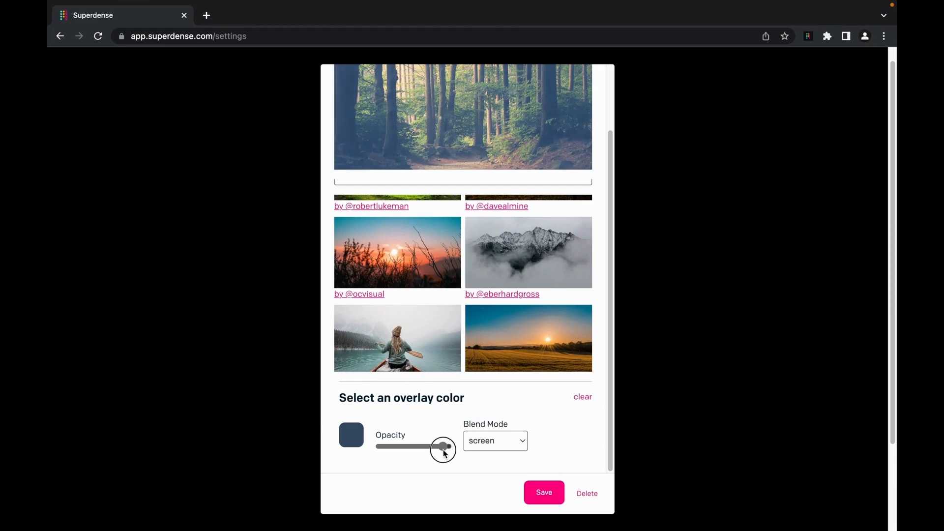
click(489, 441)
click(503, 441)
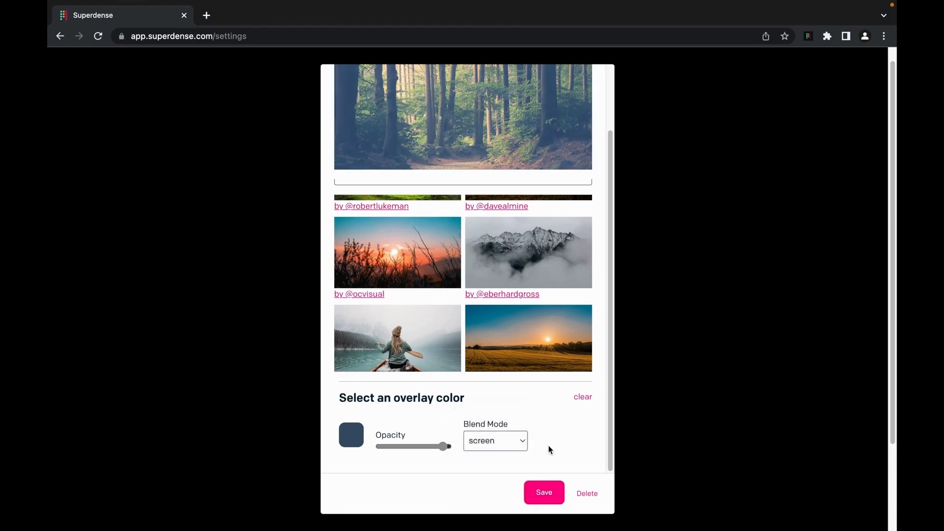
click(545, 493)
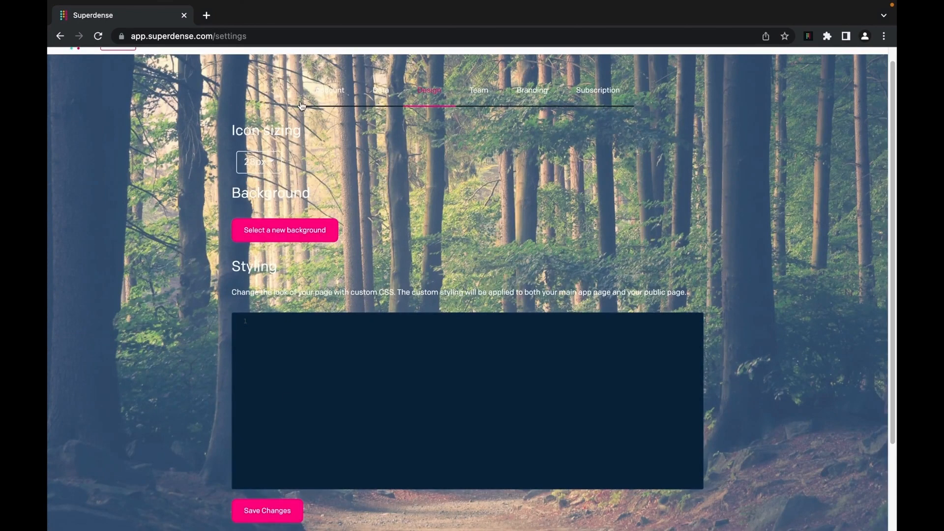
- Return to the bookmark dashboard and zoom the page to 125%
scroll(147, 130, up, 1)
scroll(146, 130, up, 1)
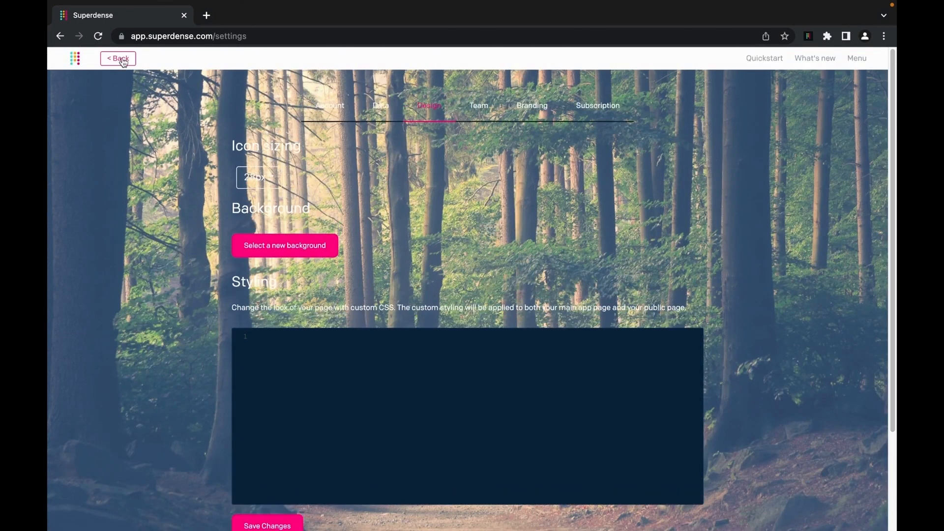
click(119, 58)
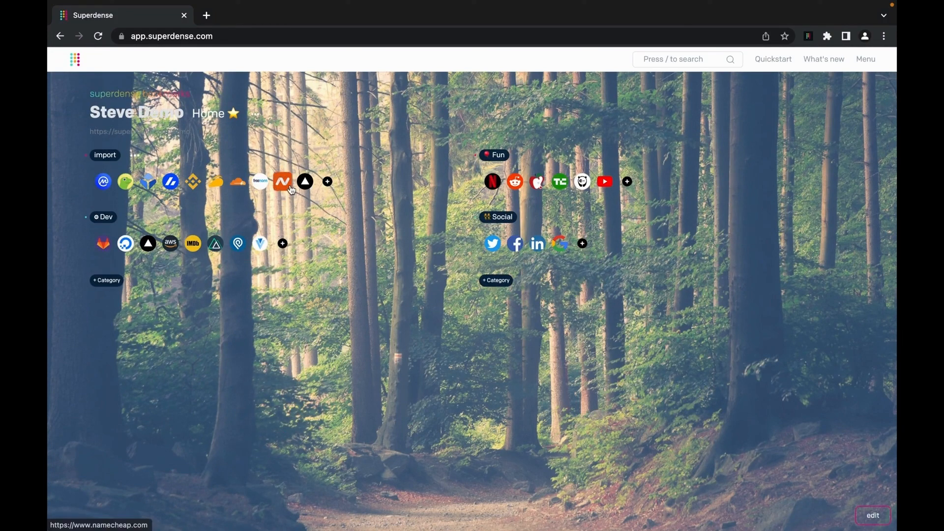
key(ctrl+plus)
key(ctrl+plus)
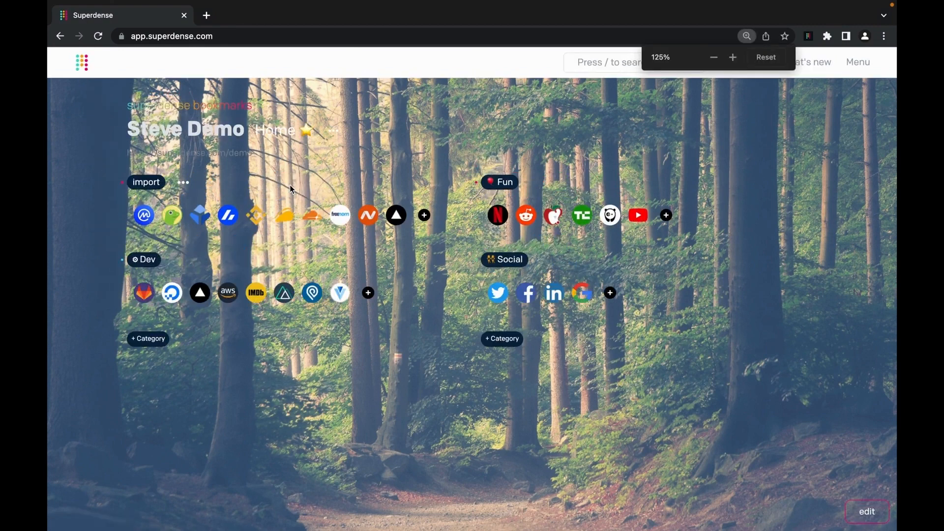
- Switch dark mode off and go to the settings page
click(866, 67)
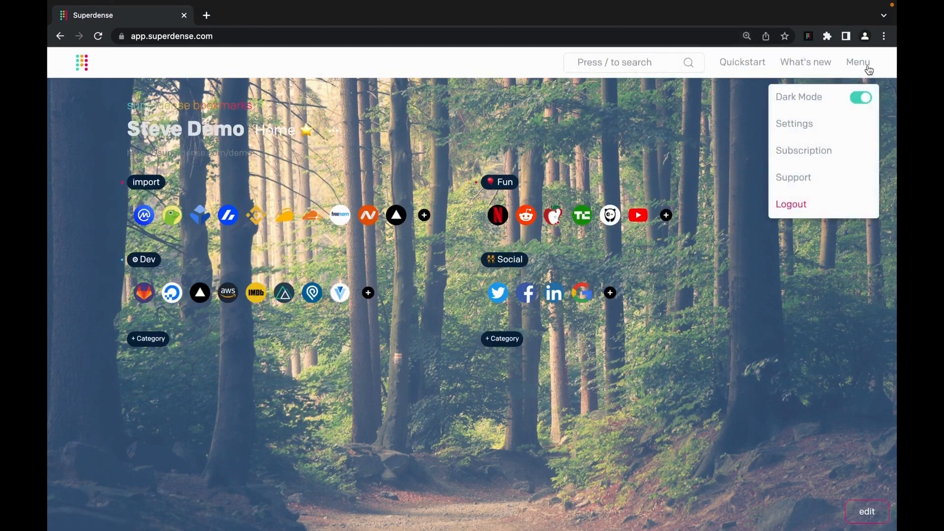
click(860, 100)
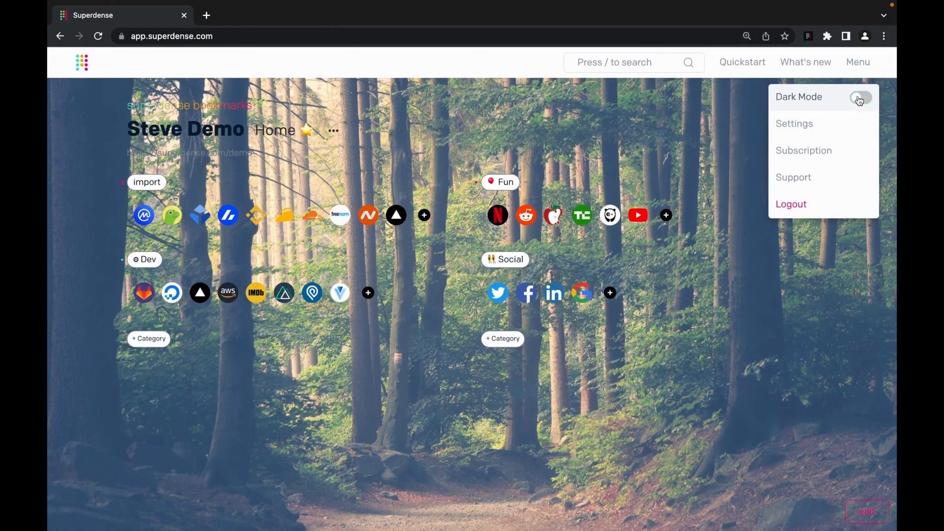
click(862, 101)
click(863, 103)
click(863, 102)
click(863, 102)
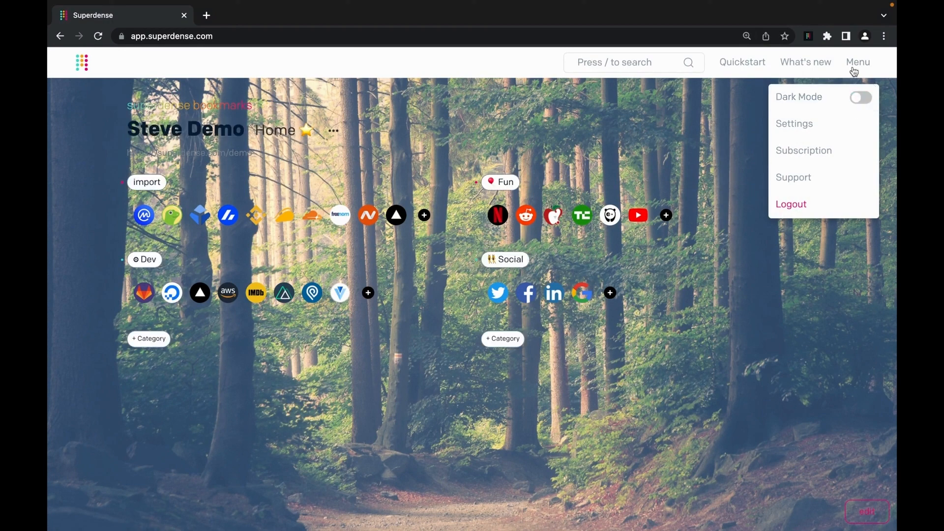
click(818, 121)
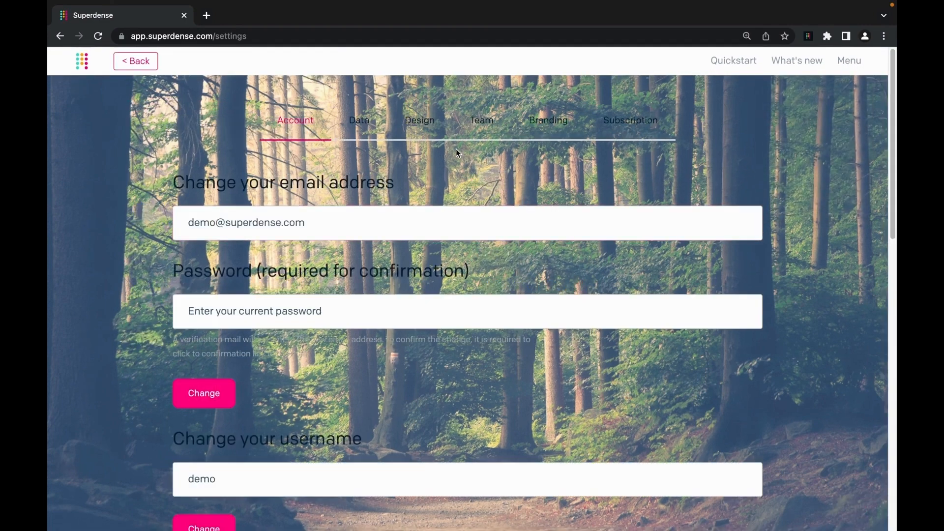
- Open the Design background picker's Colors gradients and drag the overlay opacity down to 0
key(ctrl+minus)
click(435, 106)
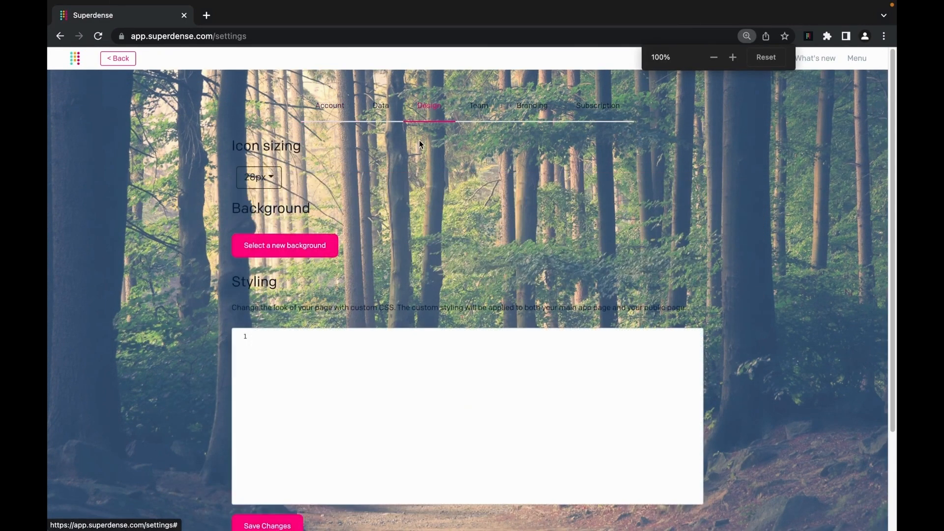
click(285, 246)
click(456, 120)
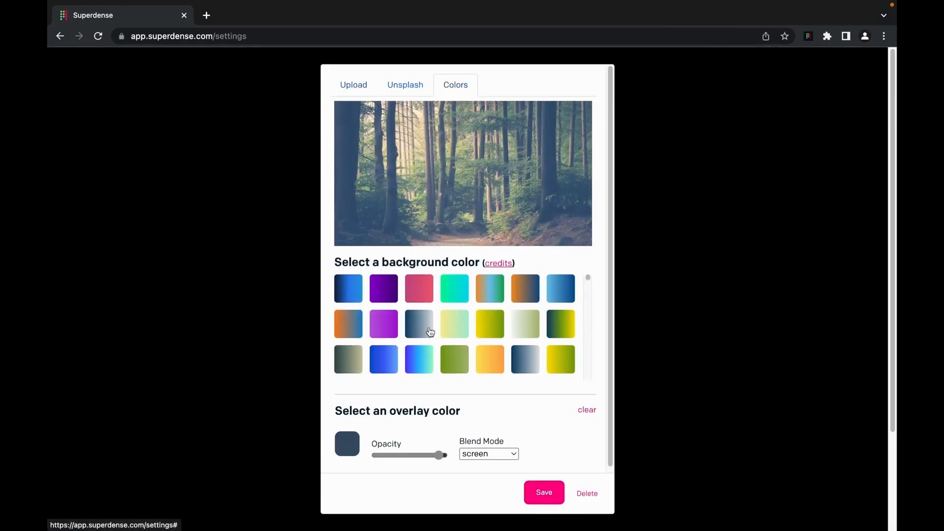
scroll(430, 332, down, 5)
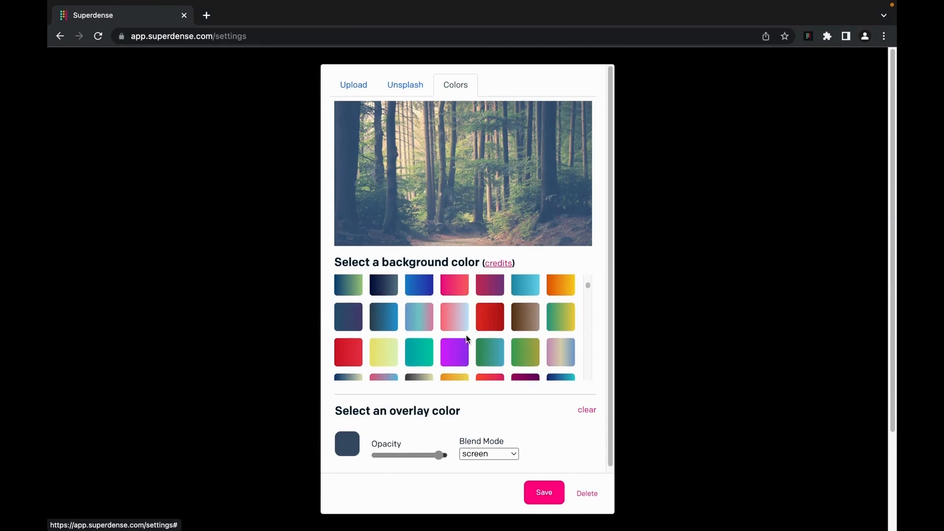
scroll(475, 338, down, 3)
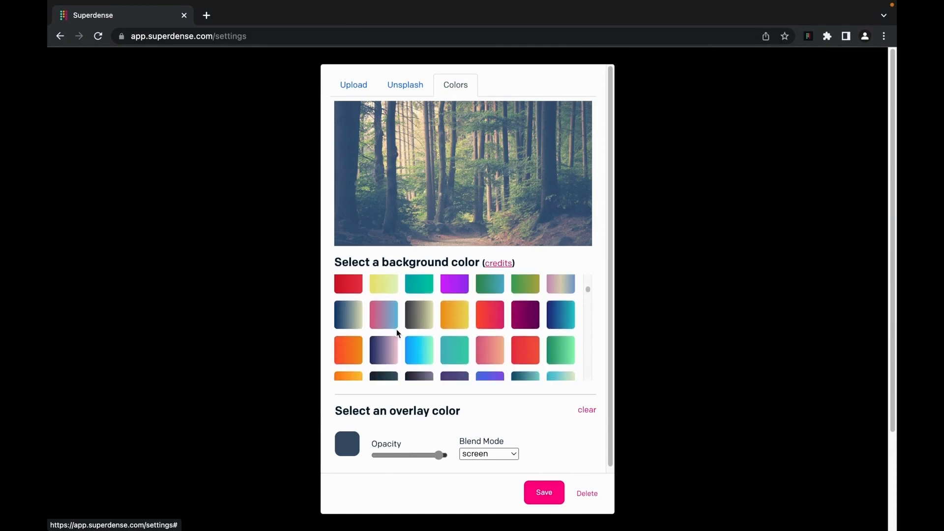
click(353, 324)
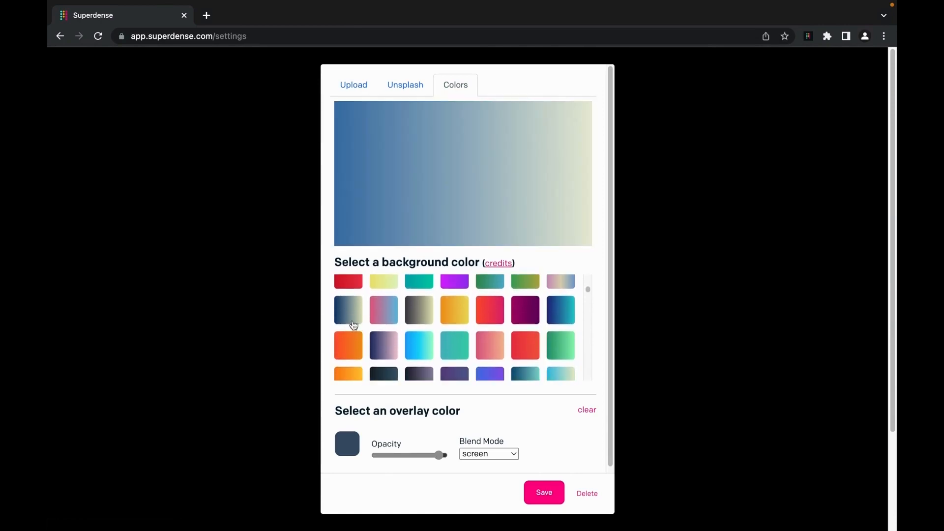
click(349, 442)
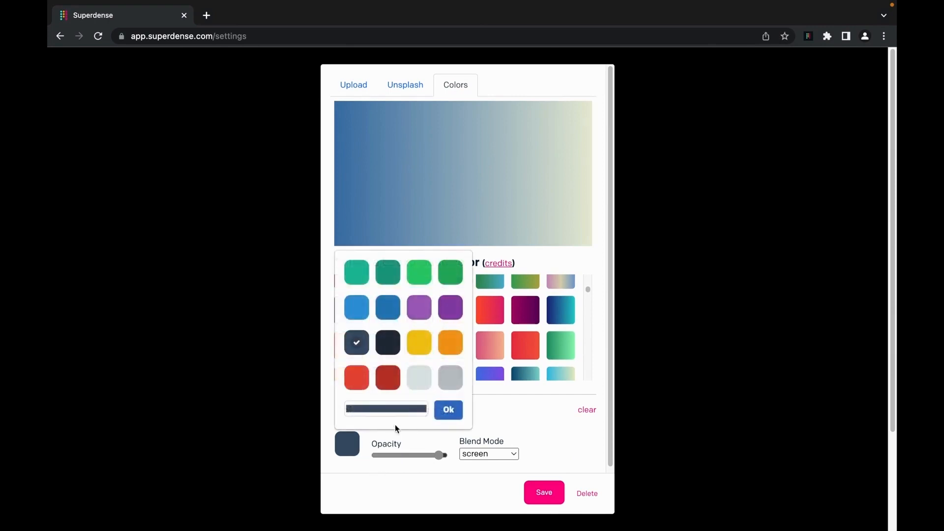
click(379, 432)
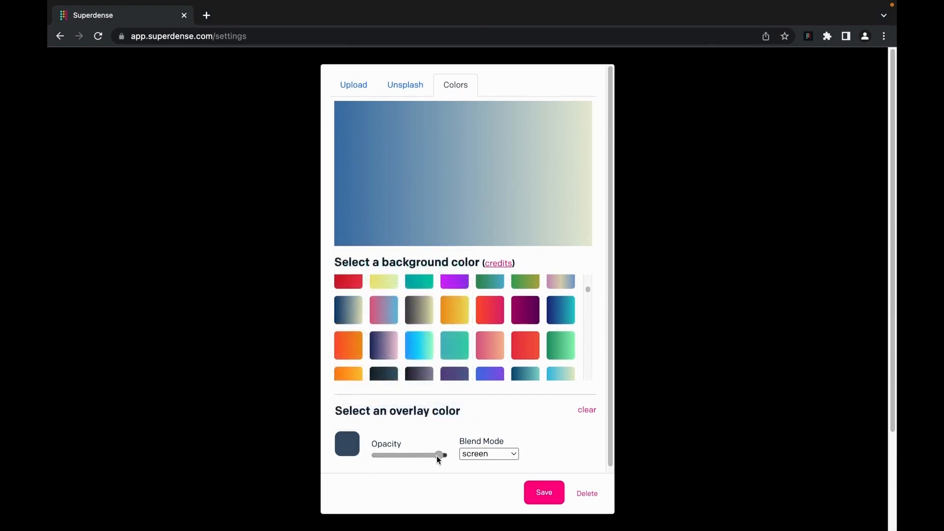
drag(438, 456, 361, 454)
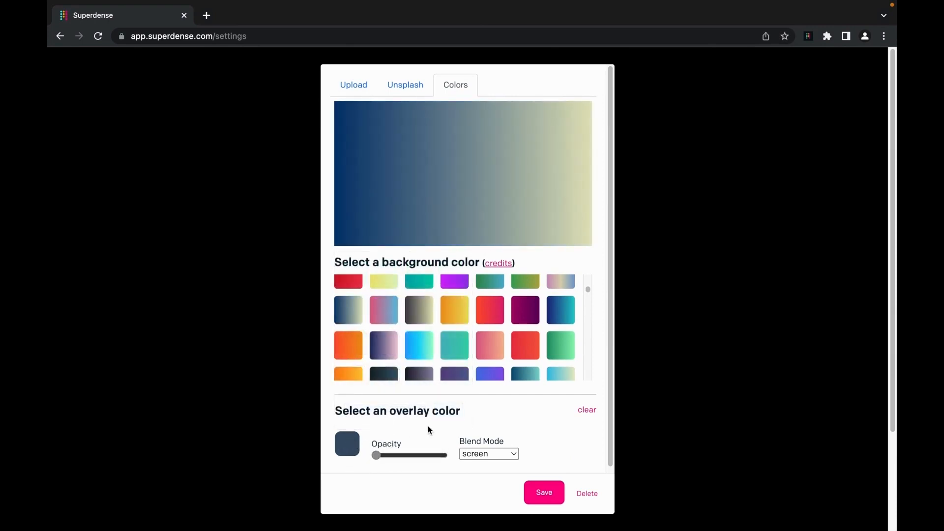
- Choose the dark-slate-to-blue gradient as the background and save it
scroll(421, 361, down, 2)
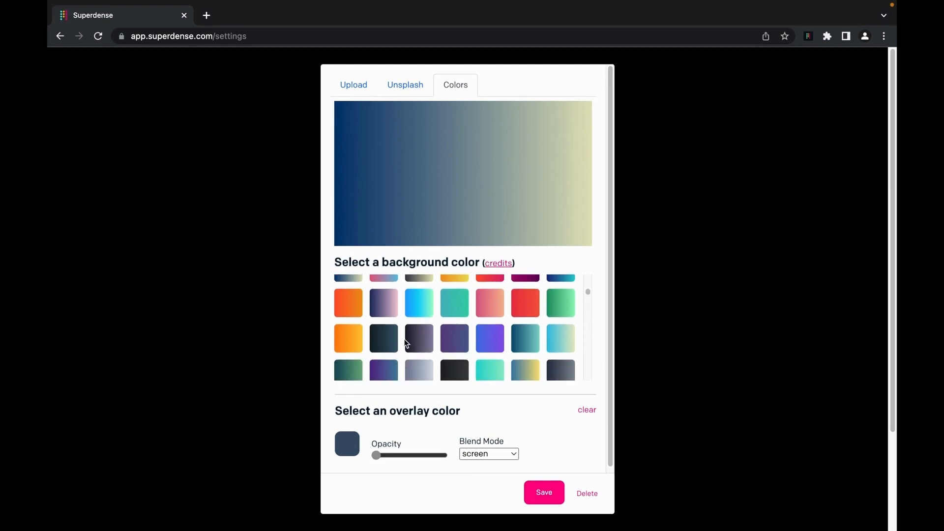
click(384, 339)
scroll(552, 360, down, 1)
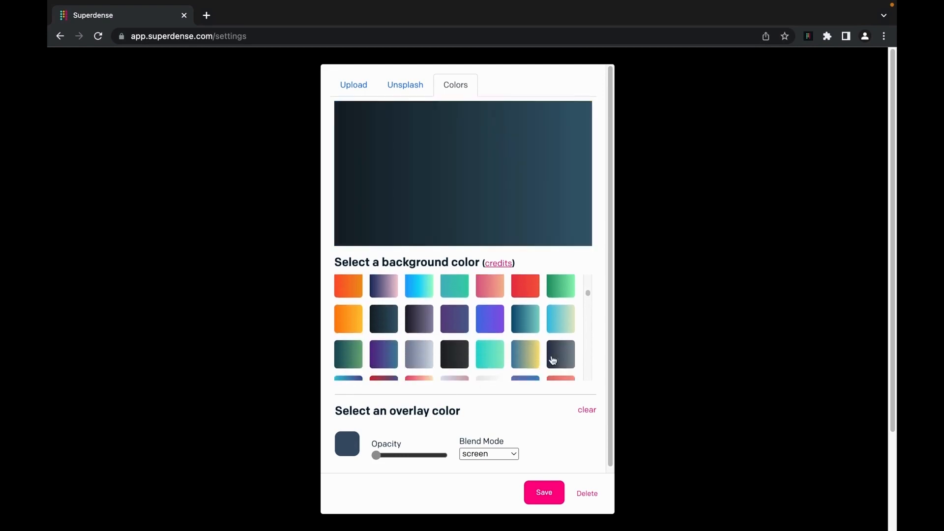
click(553, 360)
scroll(446, 352, down, 3)
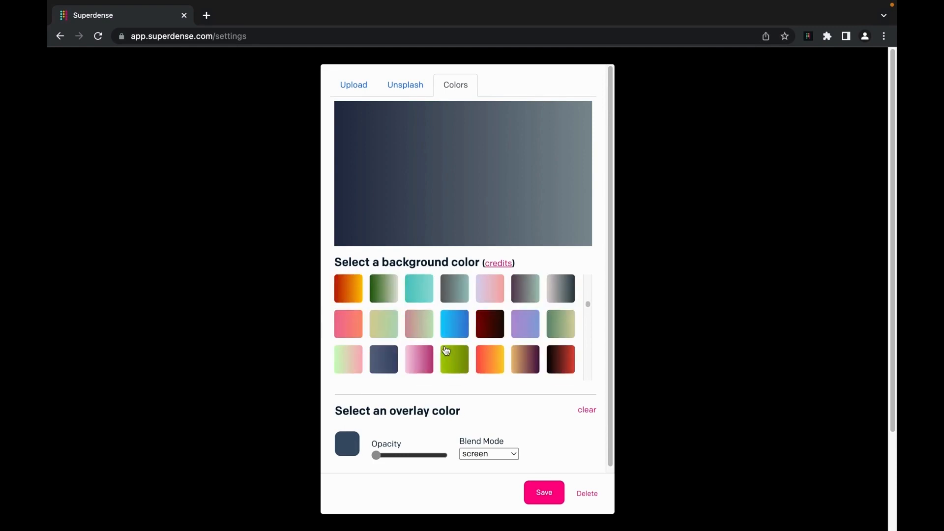
scroll(445, 352, down, 5)
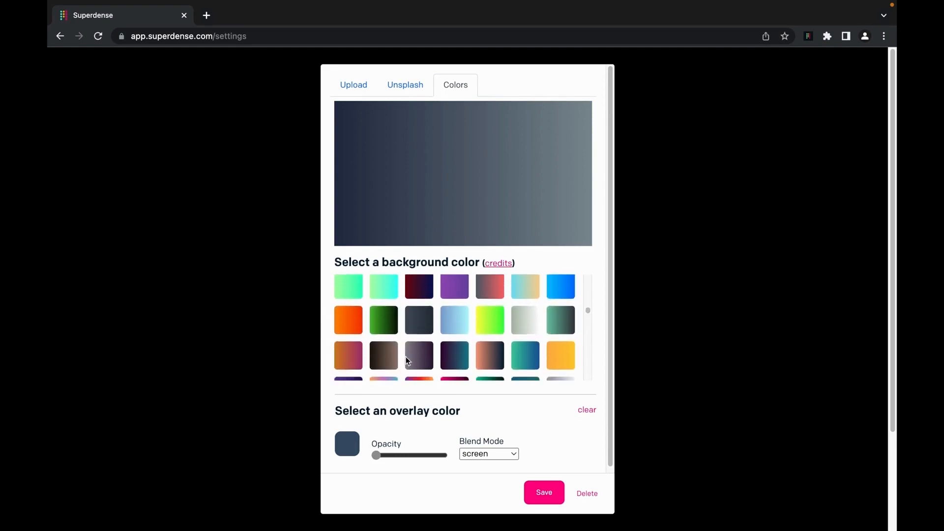
scroll(487, 357, down, 3)
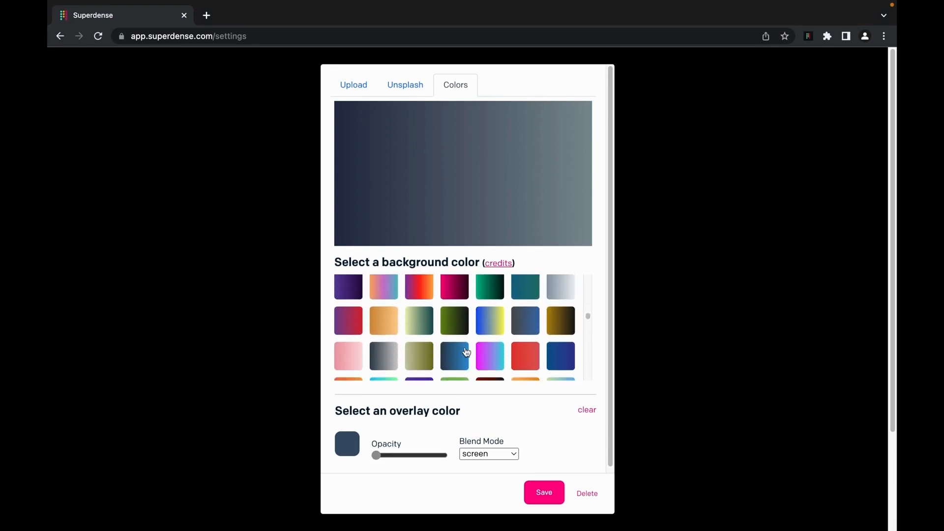
click(462, 290)
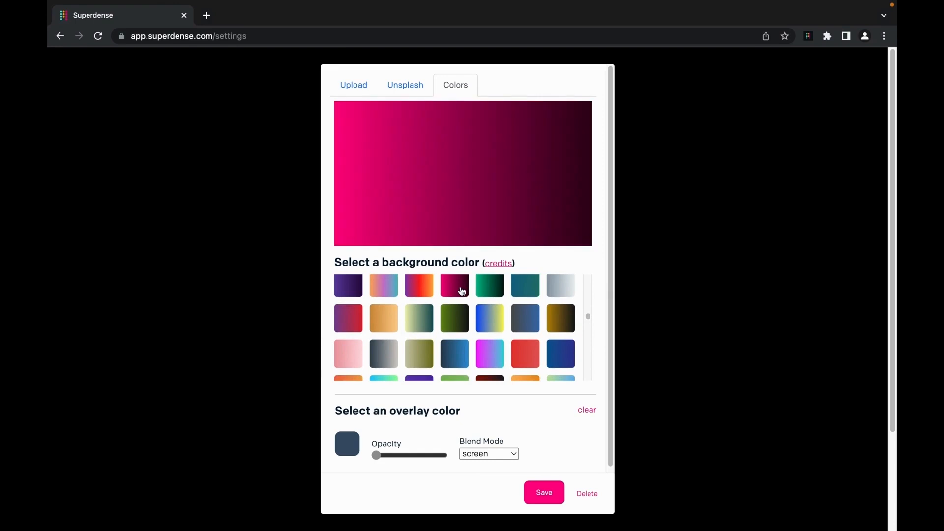
click(455, 352)
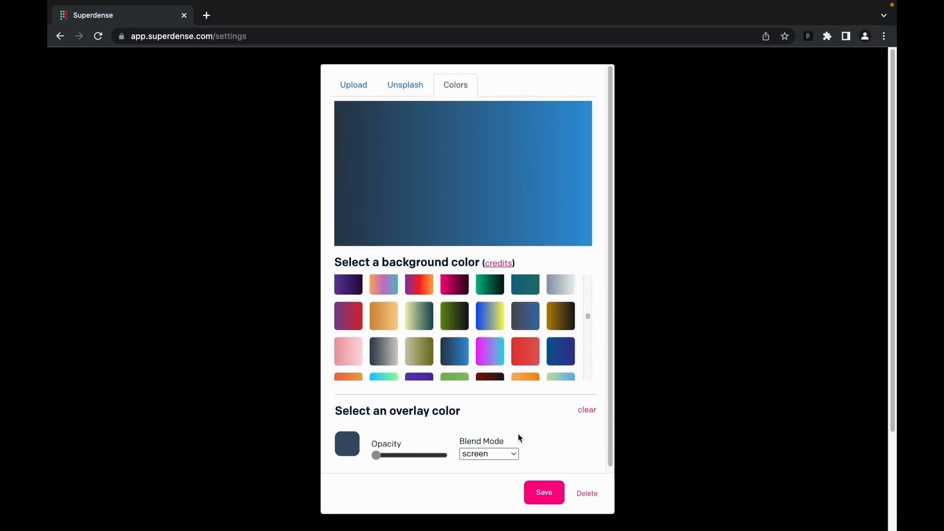
click(543, 491)
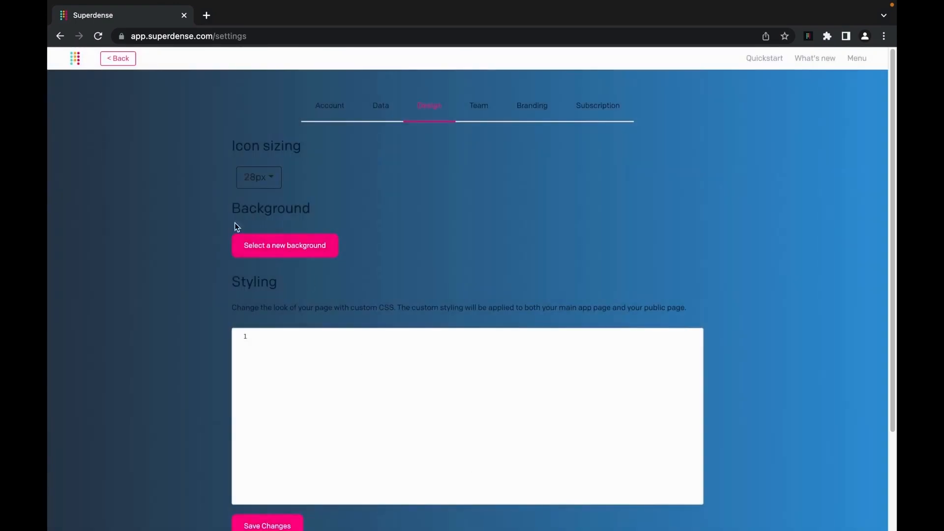
- Return to the bookmarks dashboard at 125% zoom and turn Dark Mode on from the menu
click(124, 61)
key(super+equal)
key(super+equal)
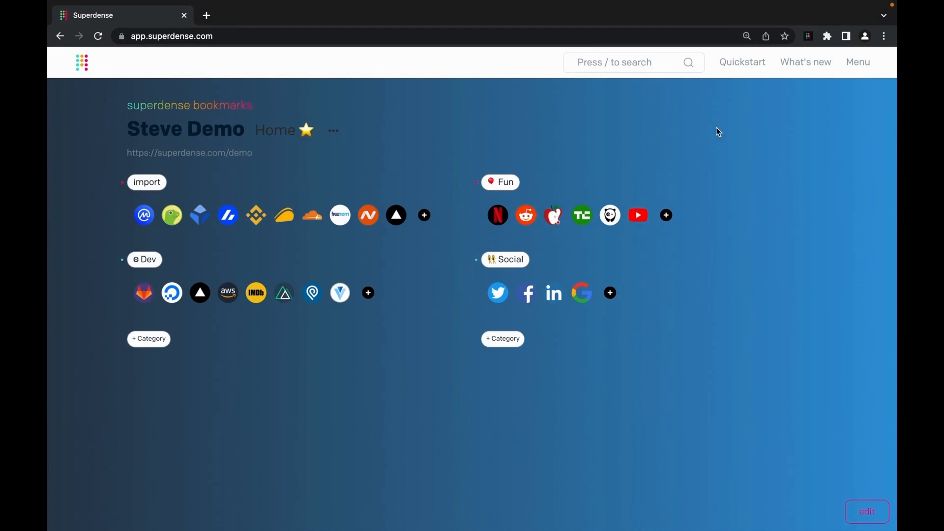
click(858, 63)
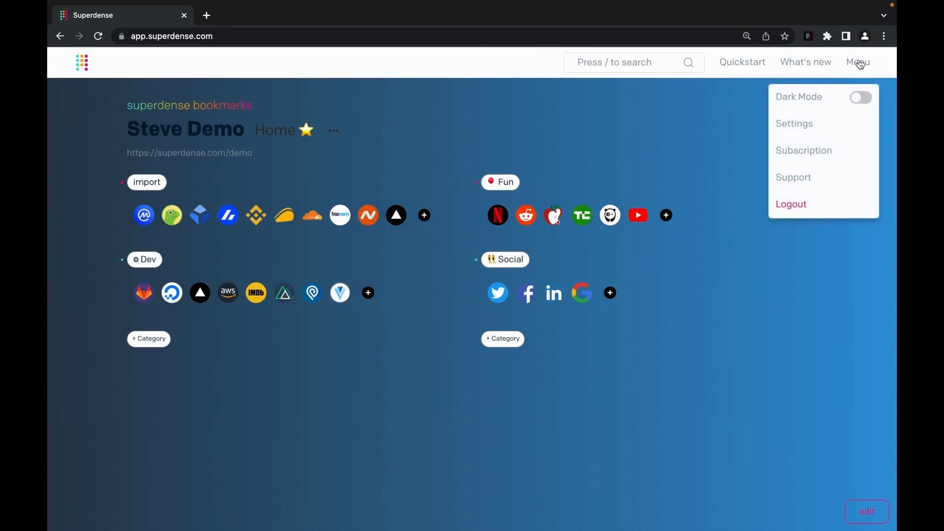
click(868, 100)
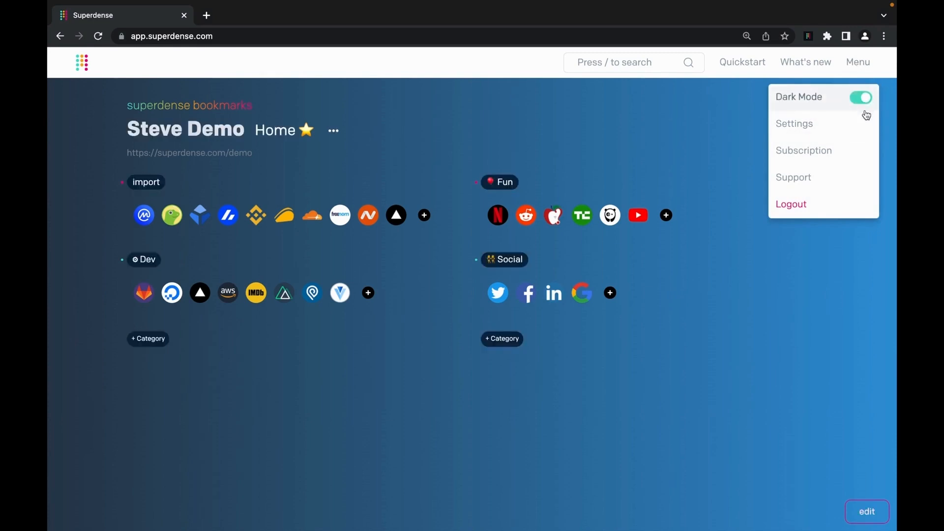
click(475, 123)
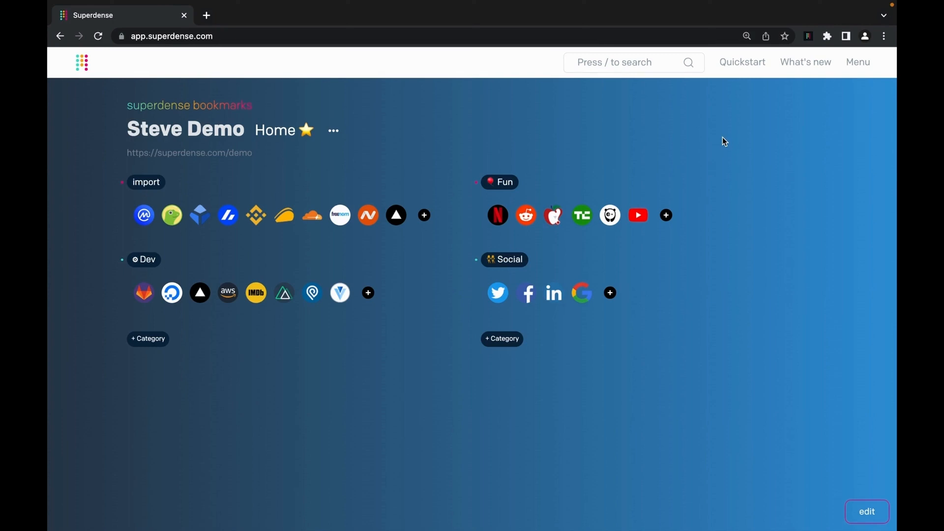
click(858, 64)
click(818, 124)
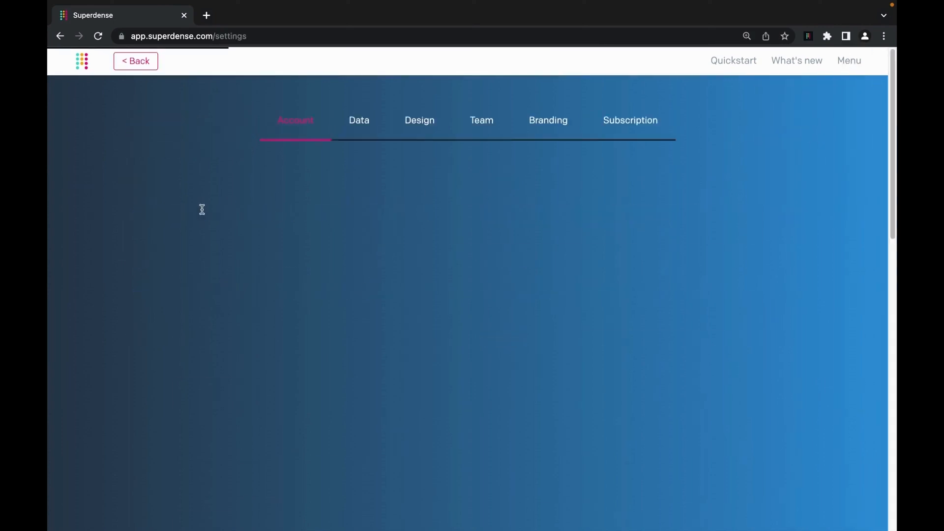
click(415, 121)
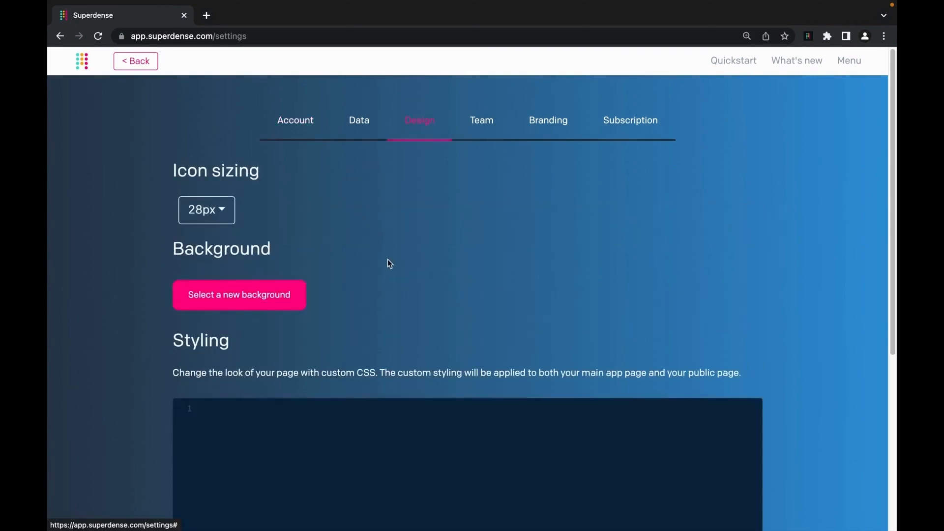
scroll(388, 263, down, 2)
scroll(127, 386, down, 1)
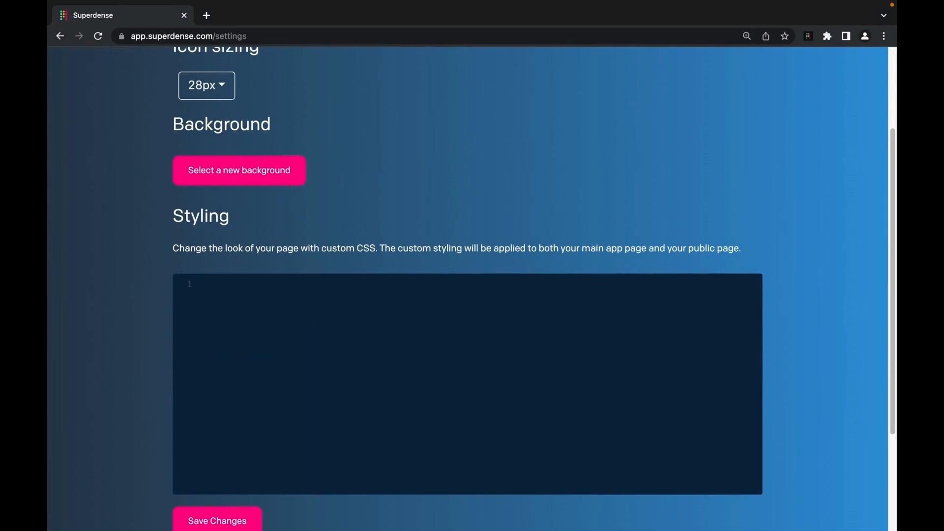
key(super+Tab)
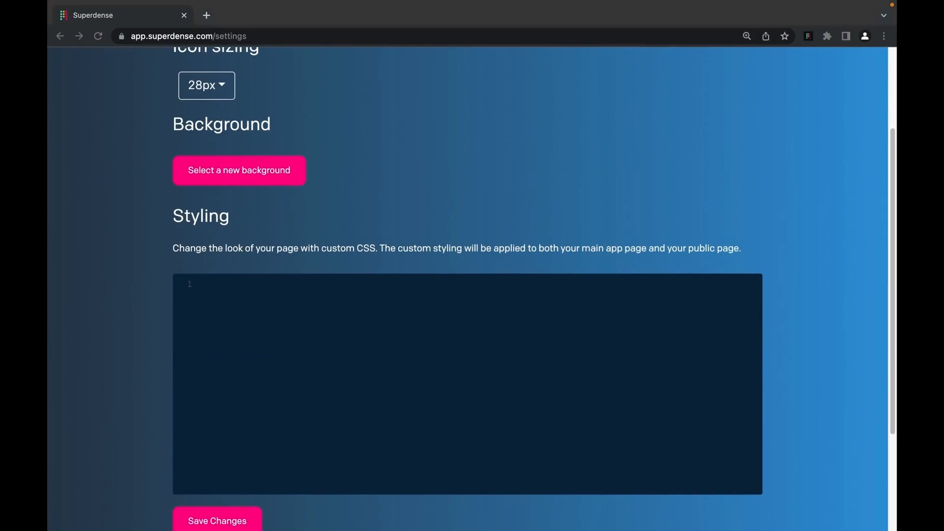
click(405, 316)
text(@import url('https://fonts.googleapis.com/css2?family=Dancing+Script:wght@400&display=swap');  .username .u {   color: goldenrod;   font-size: 36px;   font-family: 'Dancing Script', cursive; })
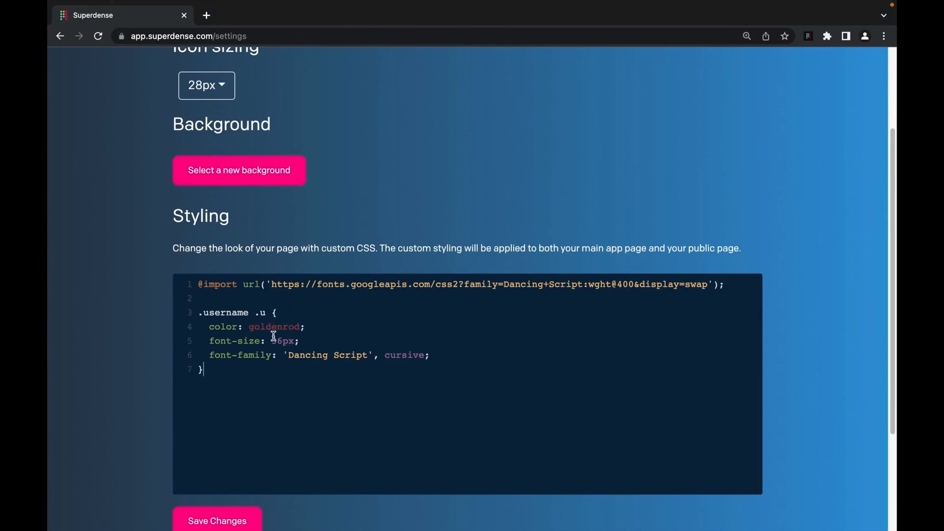
scroll(149, 432, down, 1)
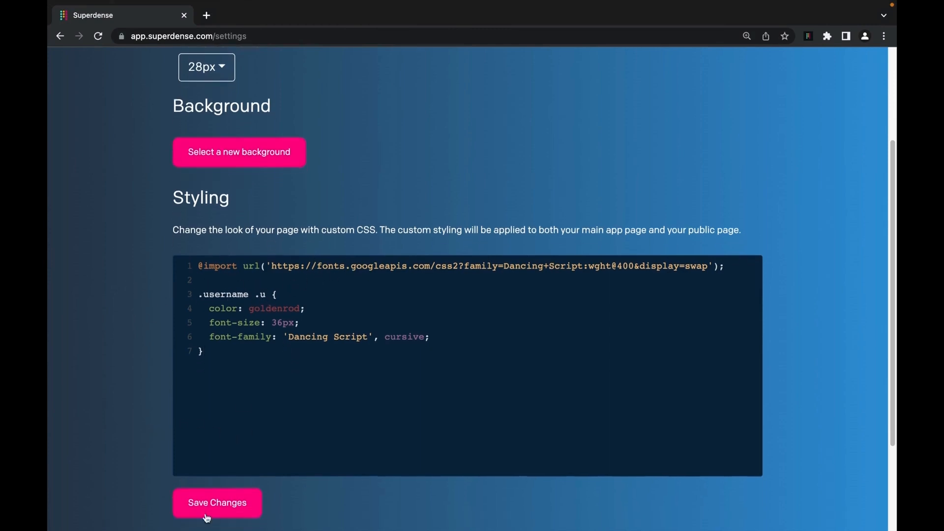
click(211, 505)
scroll(148, 172, up, 3)
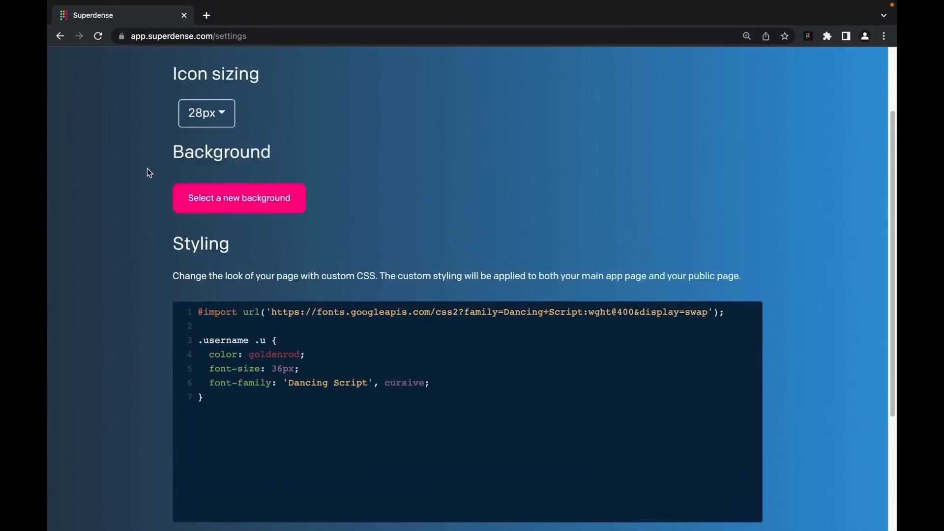
click(134, 64)
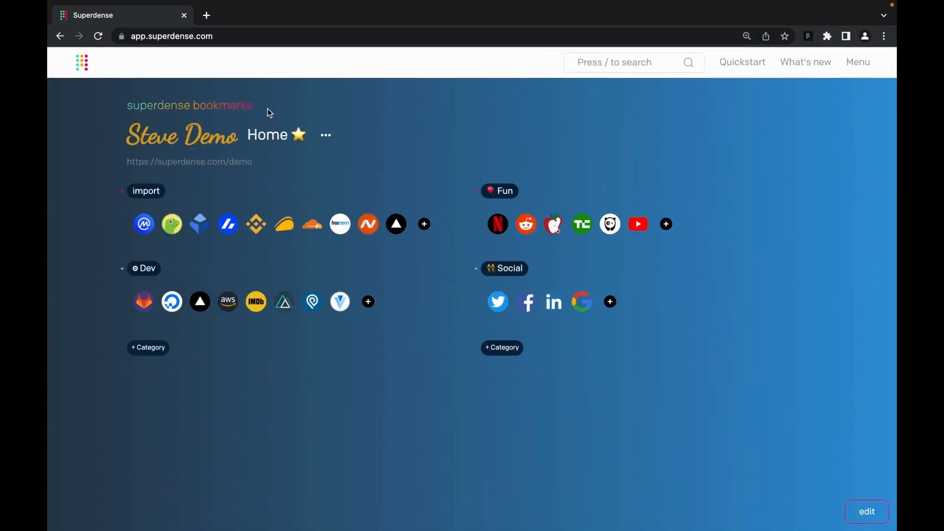
- Clear the stray title text selections and open the account settings page
drag(148, 139, 187, 143)
click(465, 210)
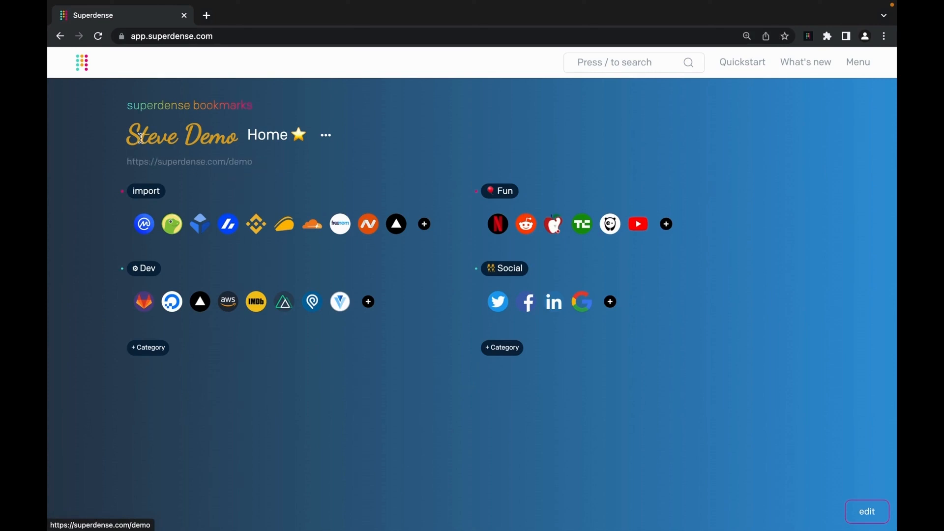
drag(147, 138, 179, 141)
click(496, 158)
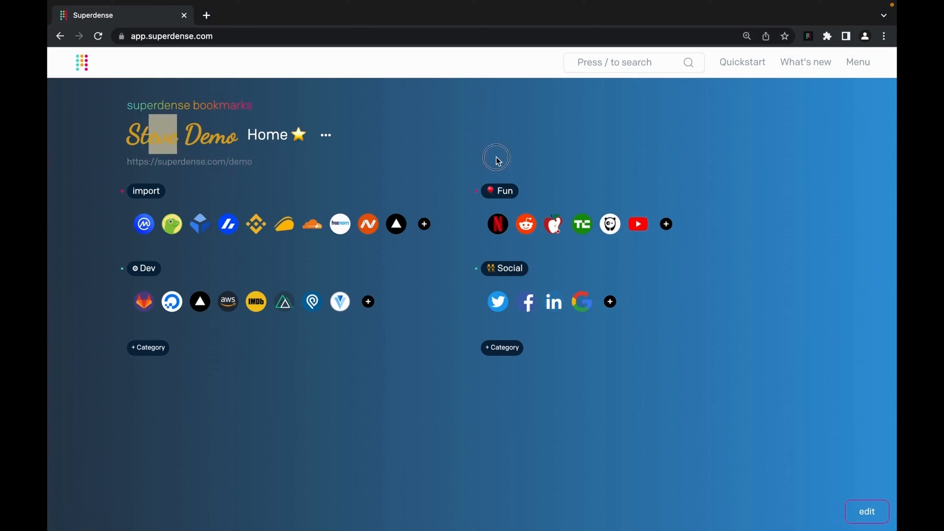
click(861, 64)
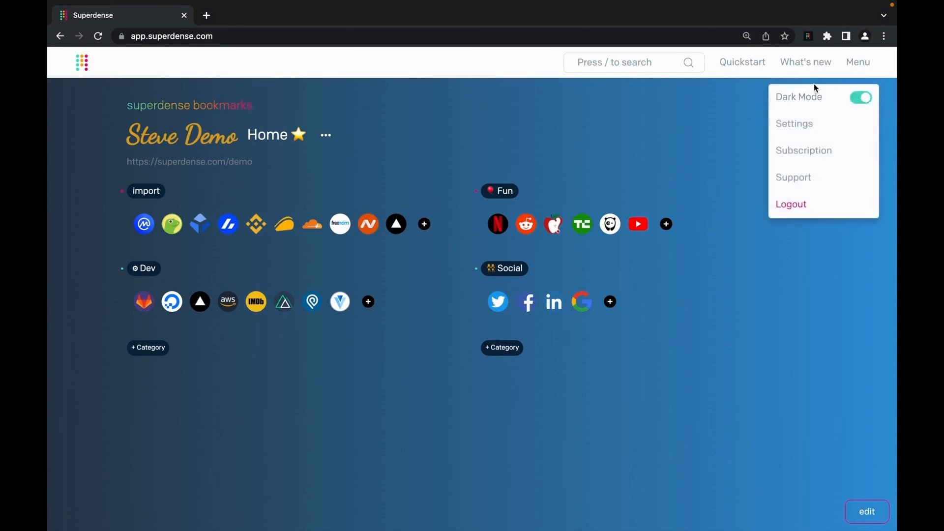
click(827, 129)
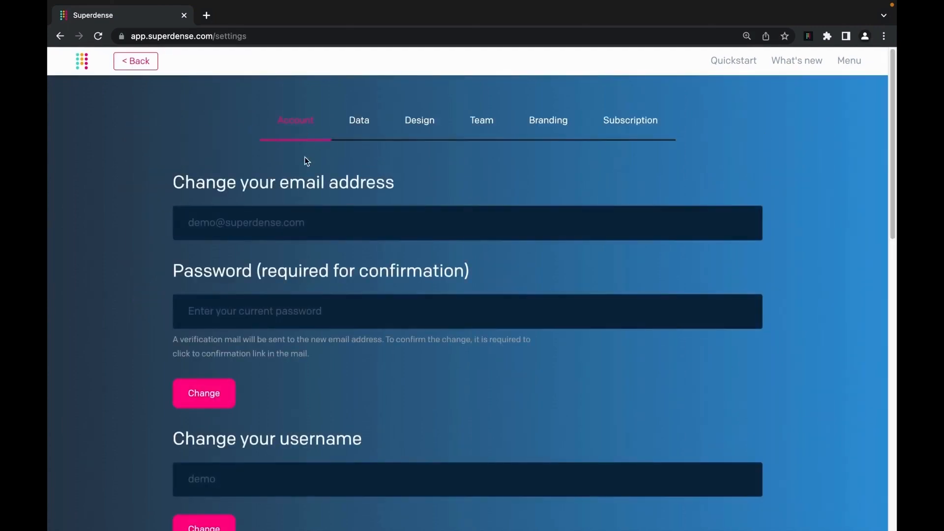
scroll(309, 221, down, 3)
- Check the username and display-name fields, then go back and open superdense.com/demo in a new tab
click(294, 375)
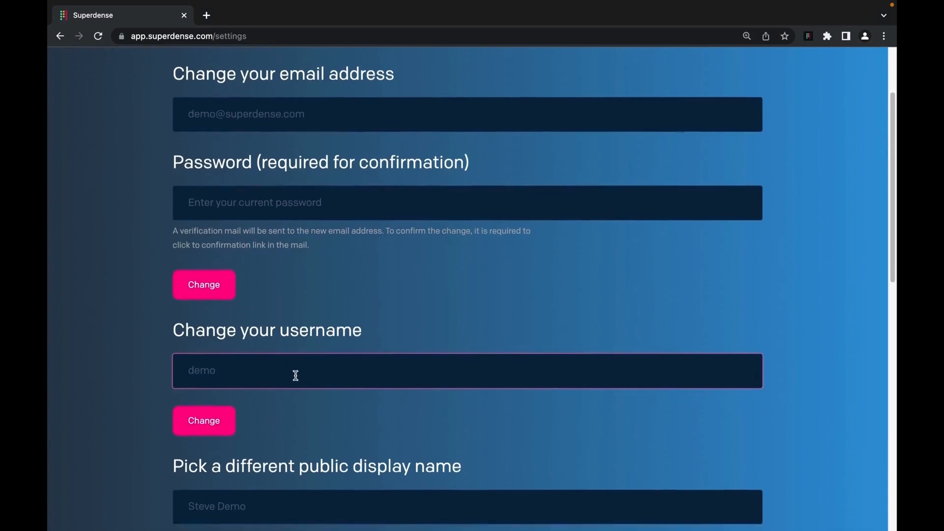
scroll(296, 375, down, 4)
click(280, 313)
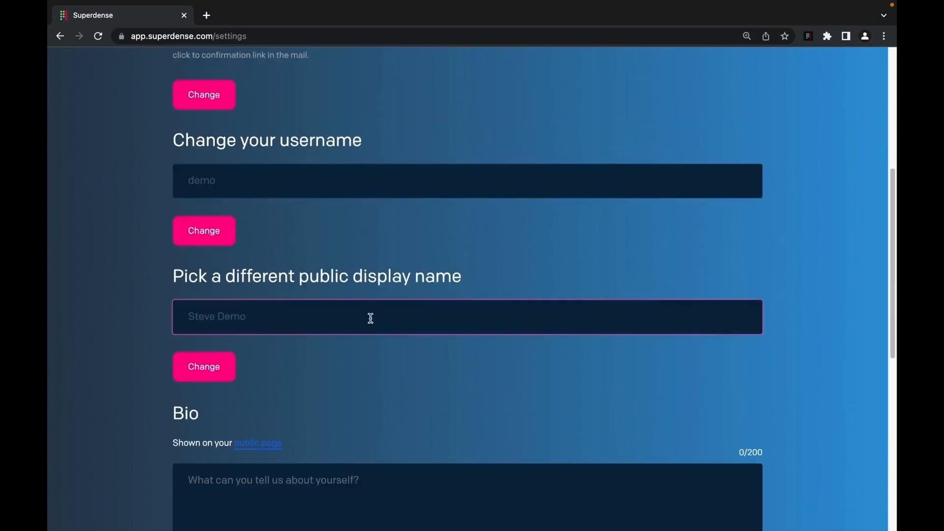
scroll(268, 321, down, 1)
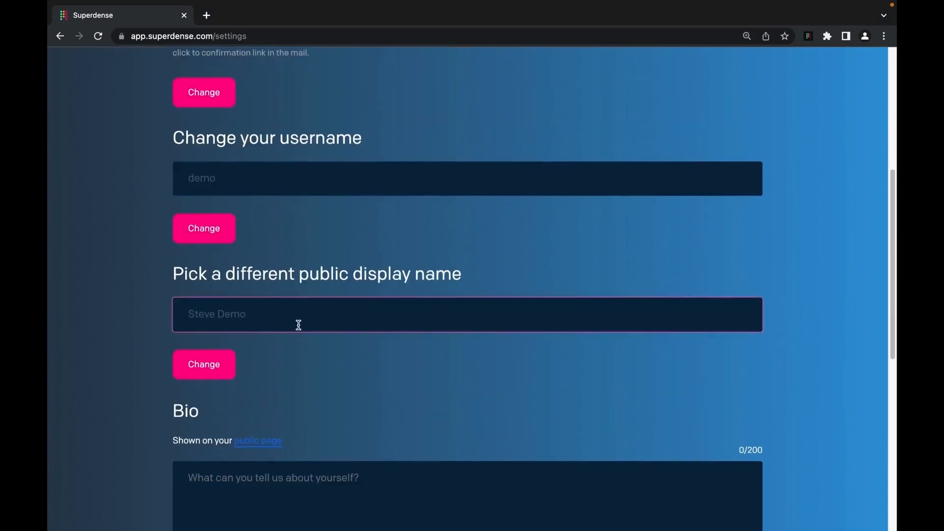
scroll(308, 324, up, 6)
click(156, 62)
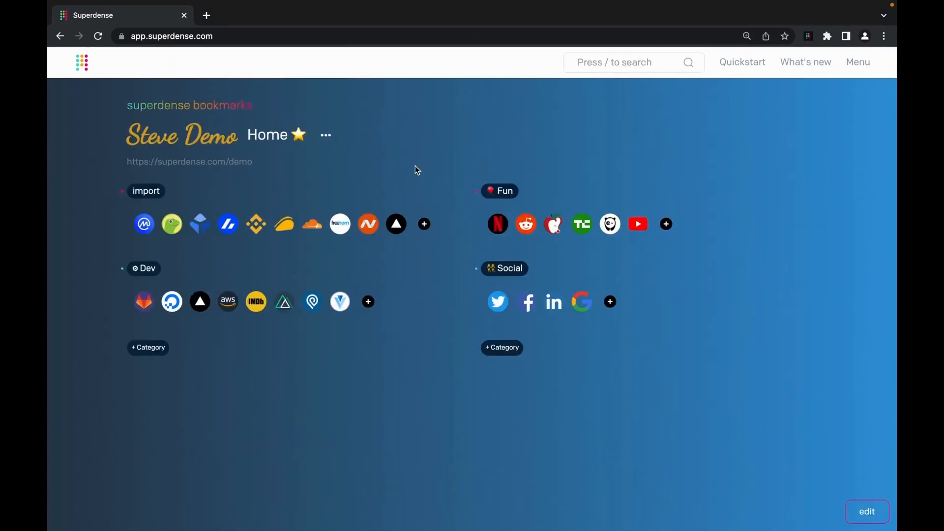
click(214, 170)
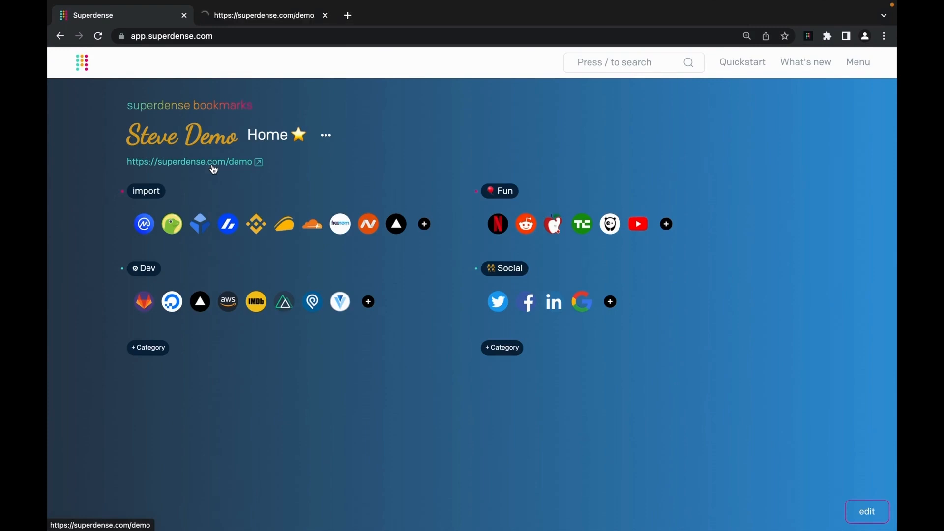
- View the demo tab's 401 'This page is not public' error, then close that tab
click(253, 21)
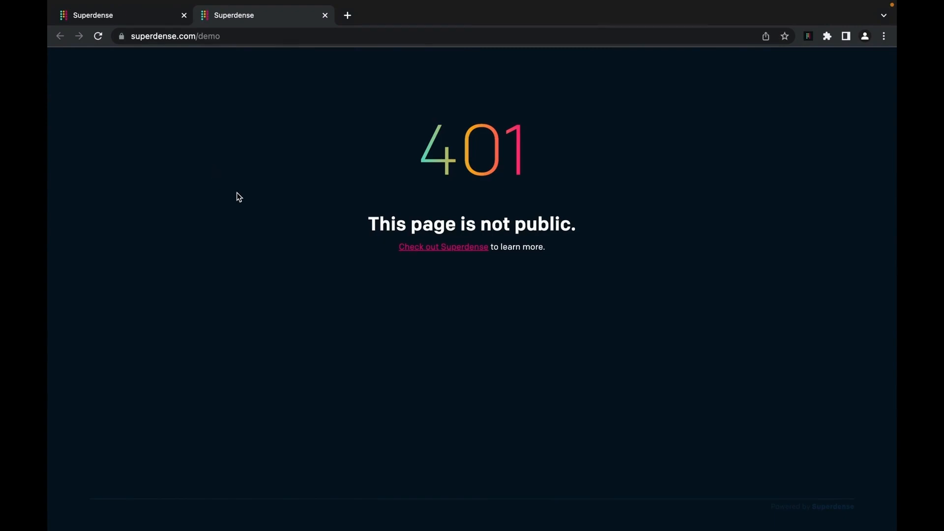
key(super+w)
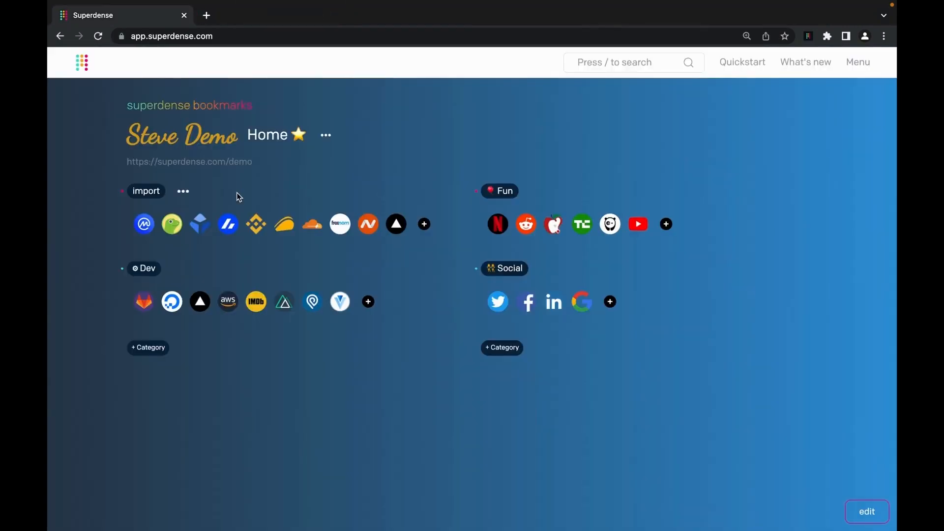
- Switch the Home space to Public and open its superdense.com/demo page in a new tab
click(330, 137)
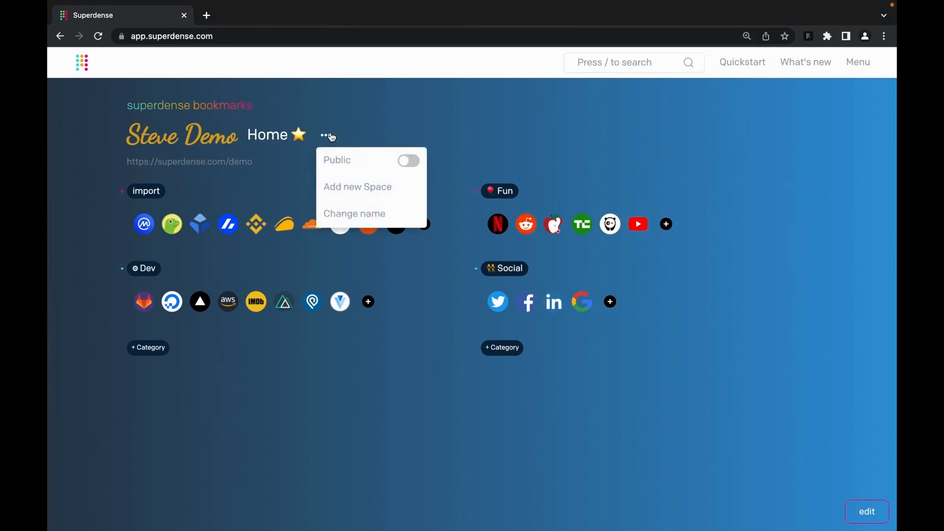
click(331, 137)
click(326, 135)
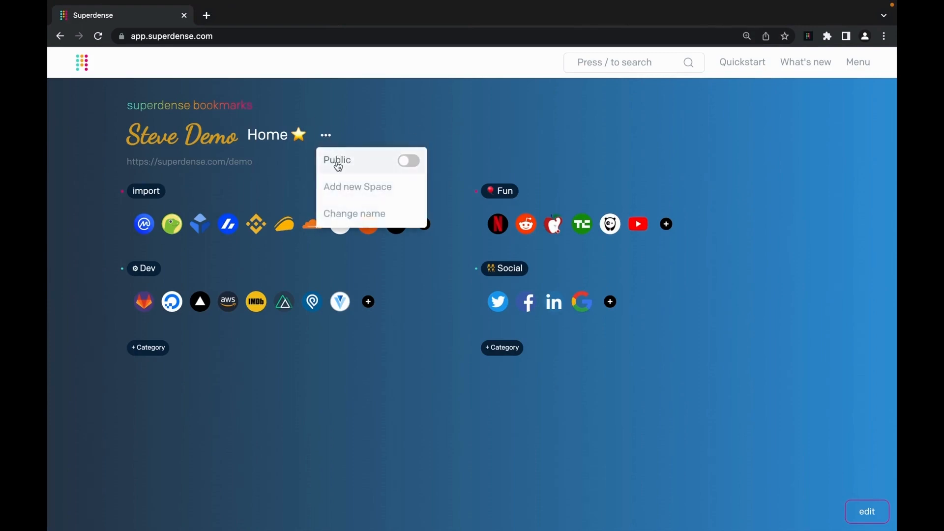
click(410, 161)
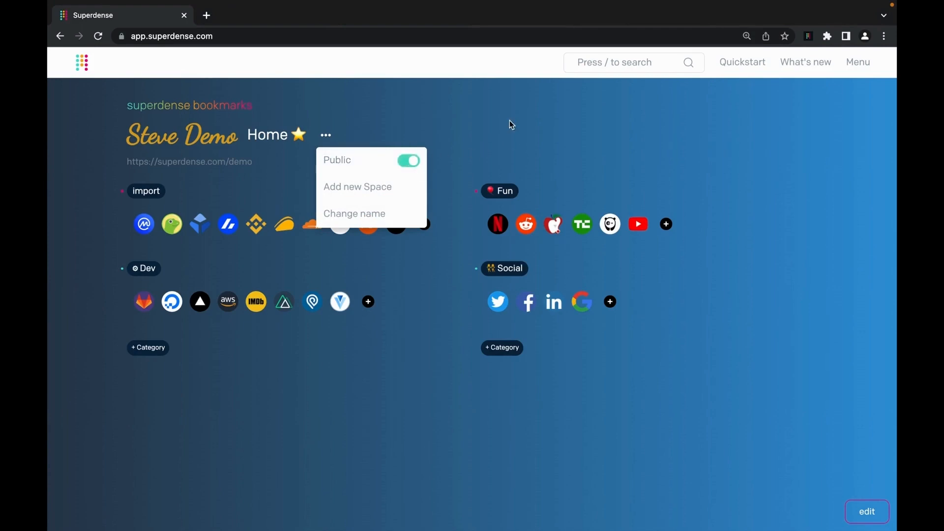
super+click(222, 164)
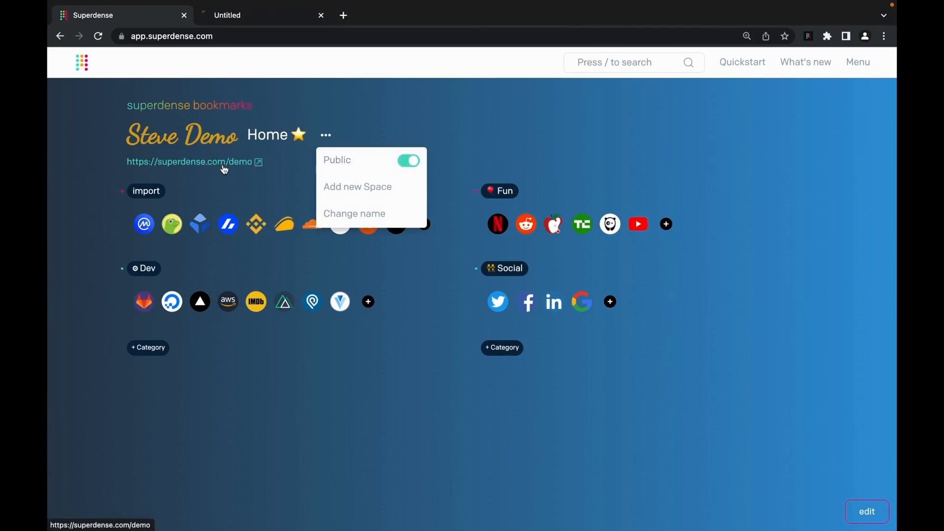
click(258, 16)
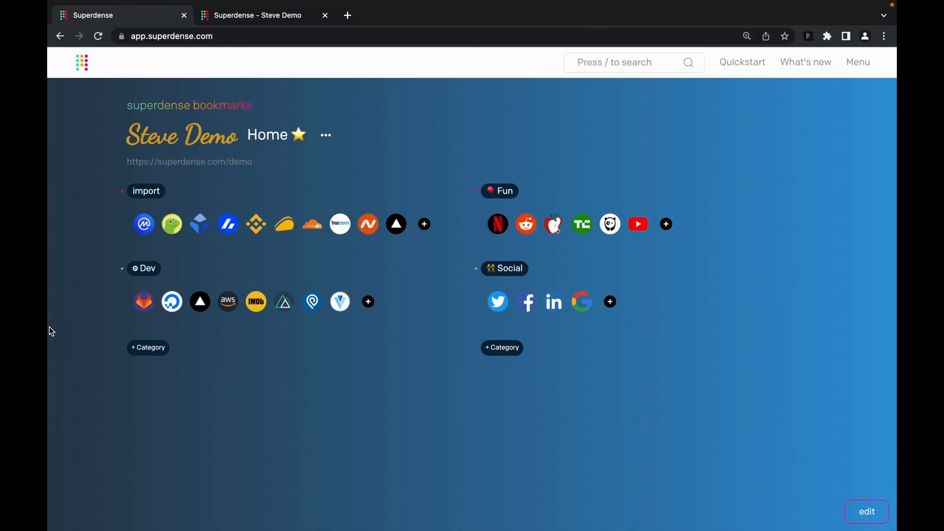
- Make the import category public and turn on the Fun category's visibility in the layout editor
click(191, 191)
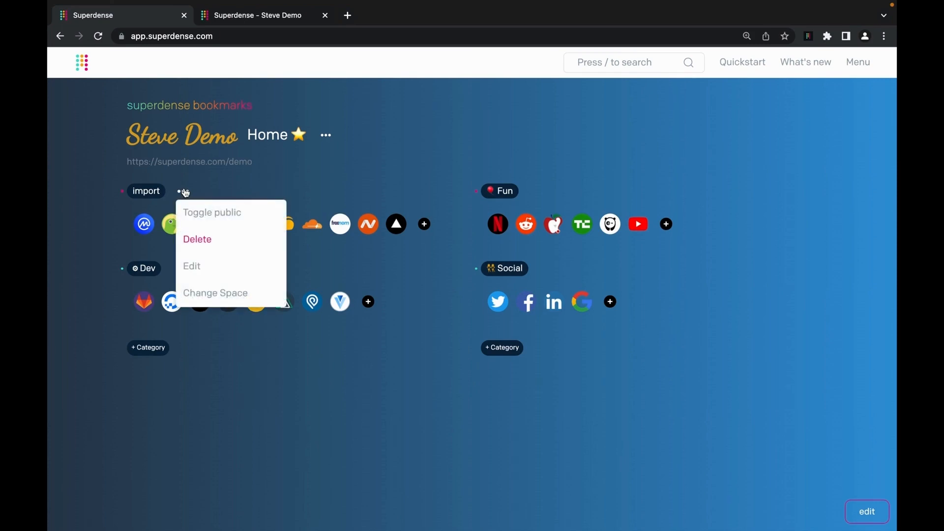
click(251, 214)
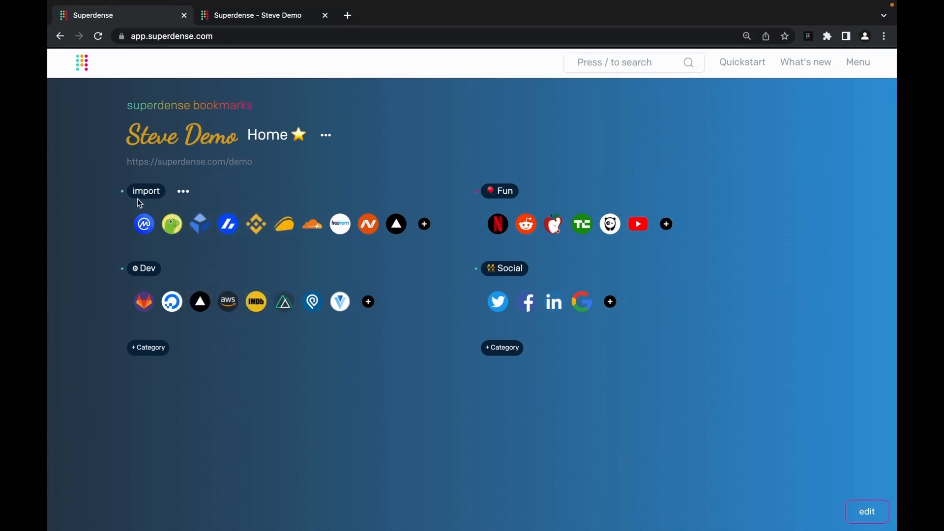
click(867, 512)
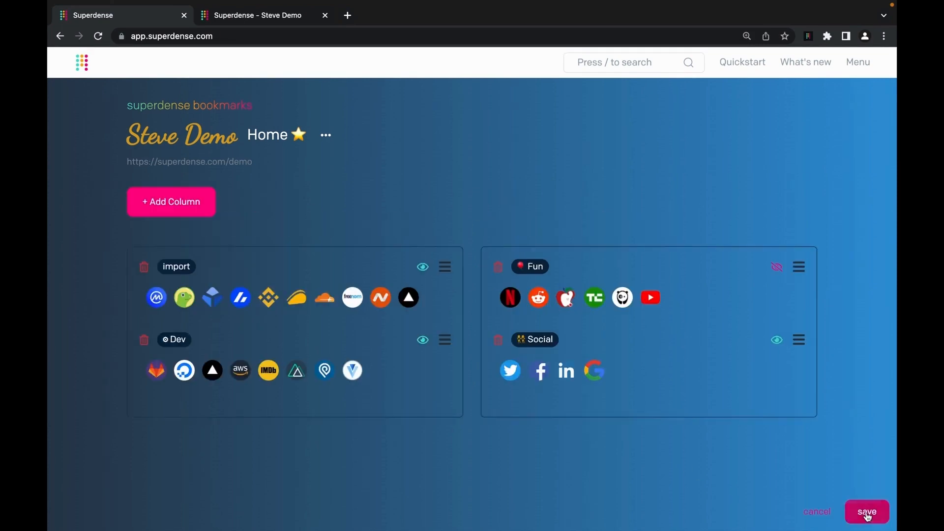
click(777, 269)
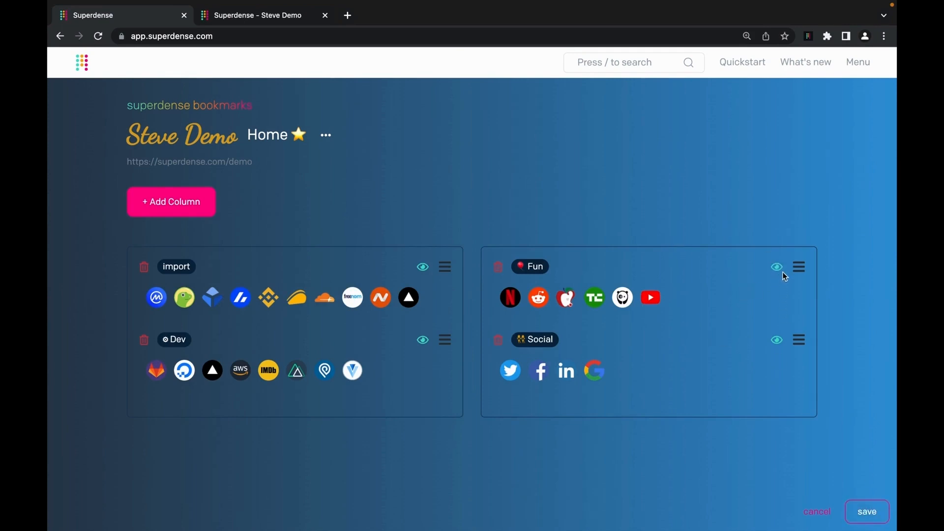
click(782, 272)
click(783, 274)
click(866, 513)
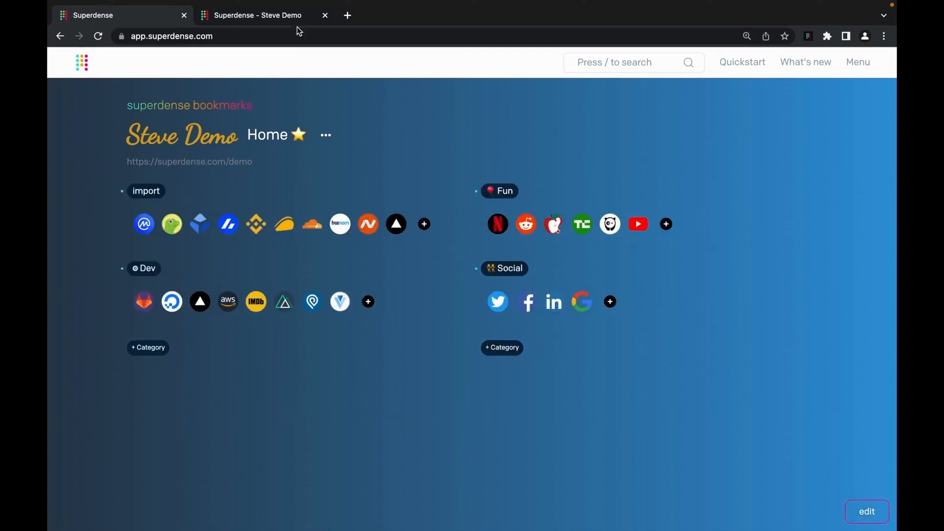
- Reload the public demo tab to confirm the changes, then return to the dashboard tab
click(263, 16)
click(98, 37)
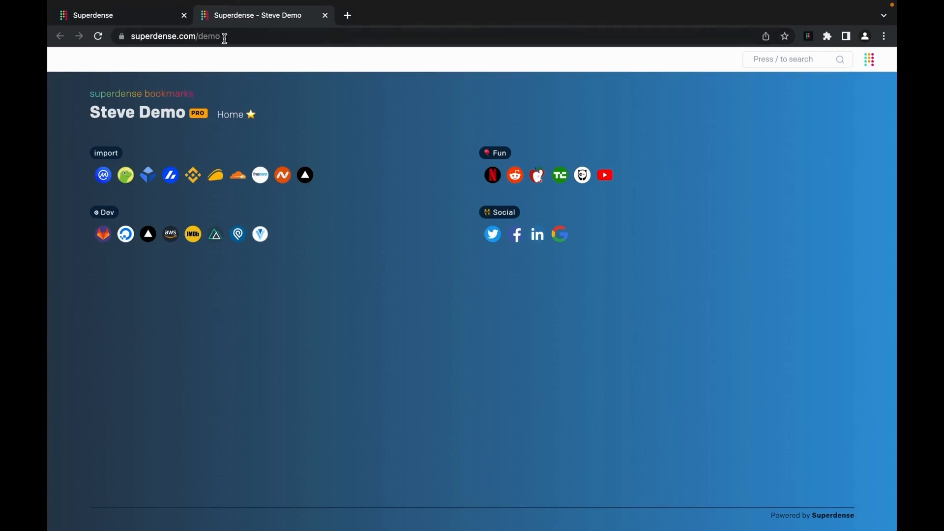
click(130, 16)
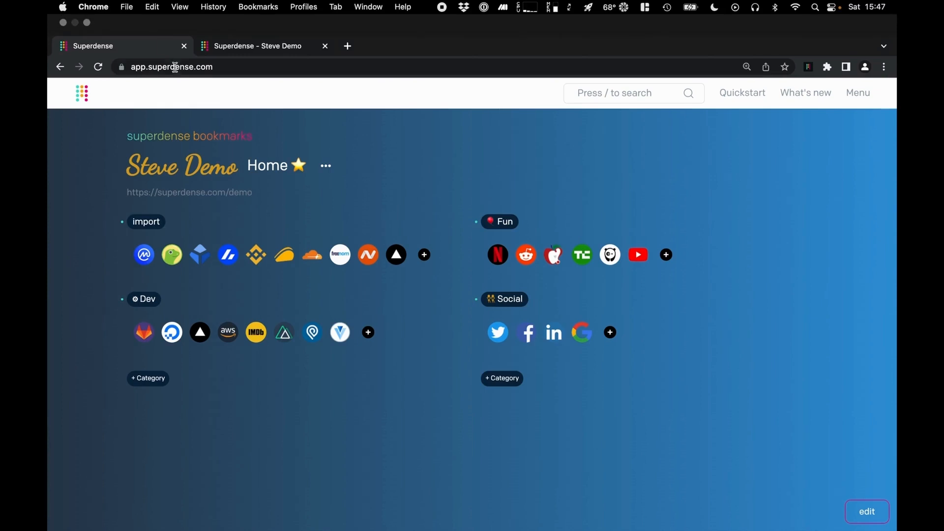
- Set the public display name to 'Hellooo' in account settings and save it
click(858, 93)
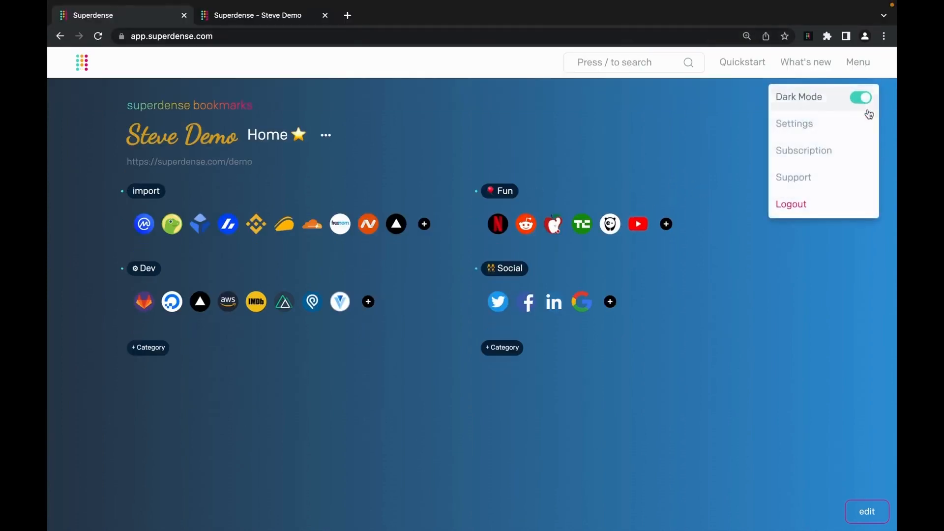
click(822, 122)
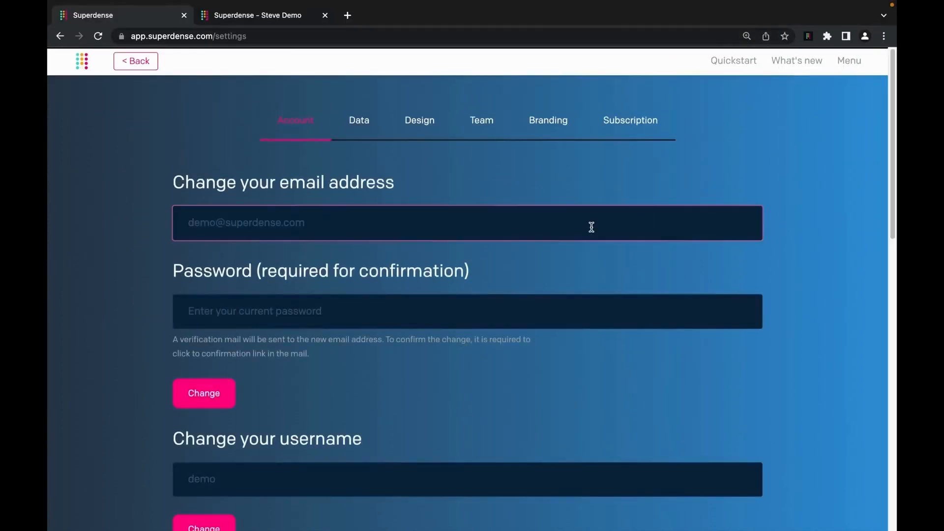
scroll(449, 285, down, 5)
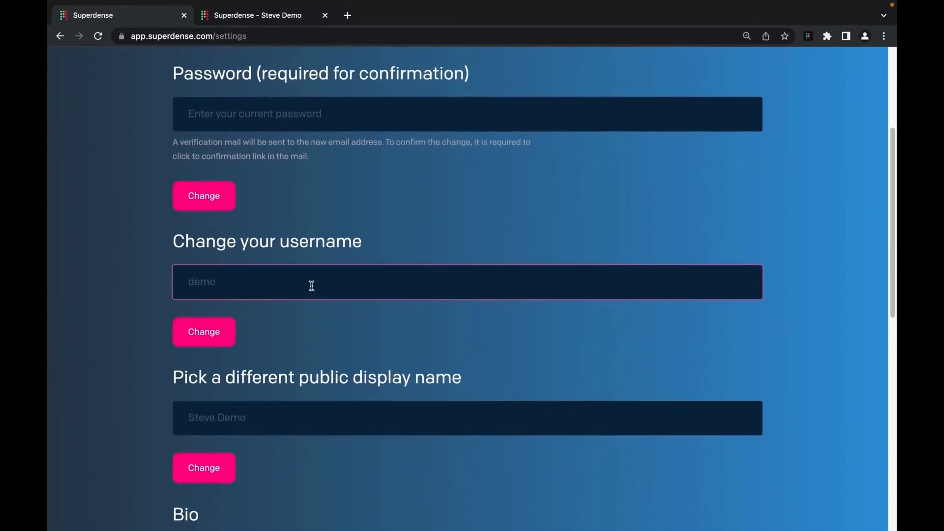
scroll(310, 397, down, 1)
click(388, 397)
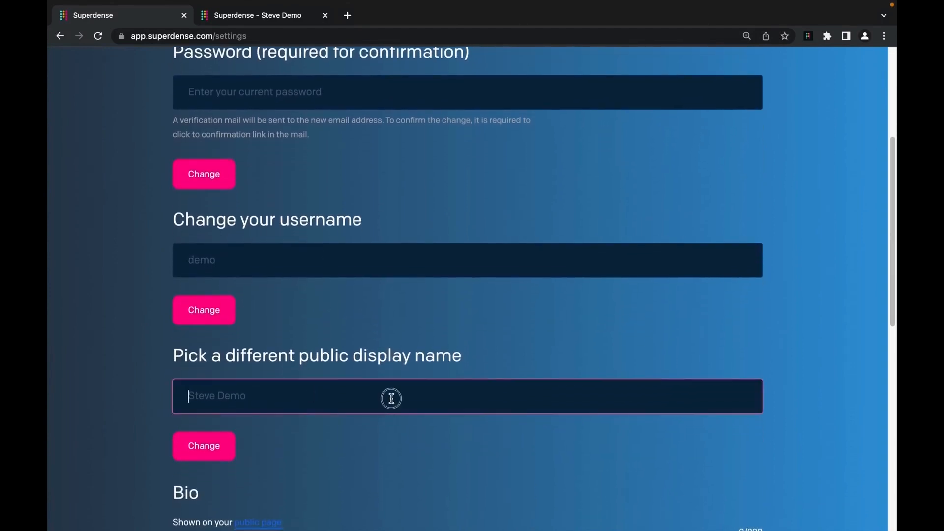
text(Helloooo)
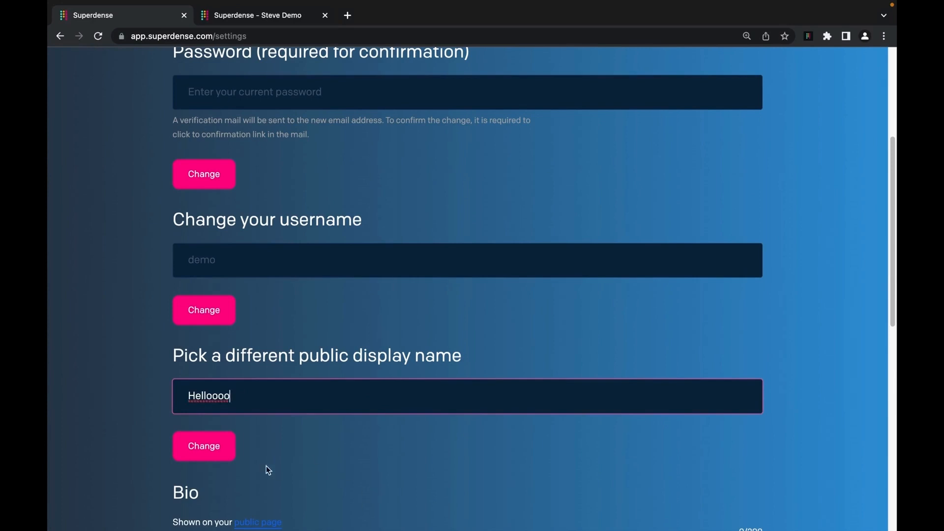
click(209, 447)
- Paste the prepared bio text into the Bio box, trimming the trailing line break
scroll(275, 465, down, 2)
scroll(300, 469, down, 4)
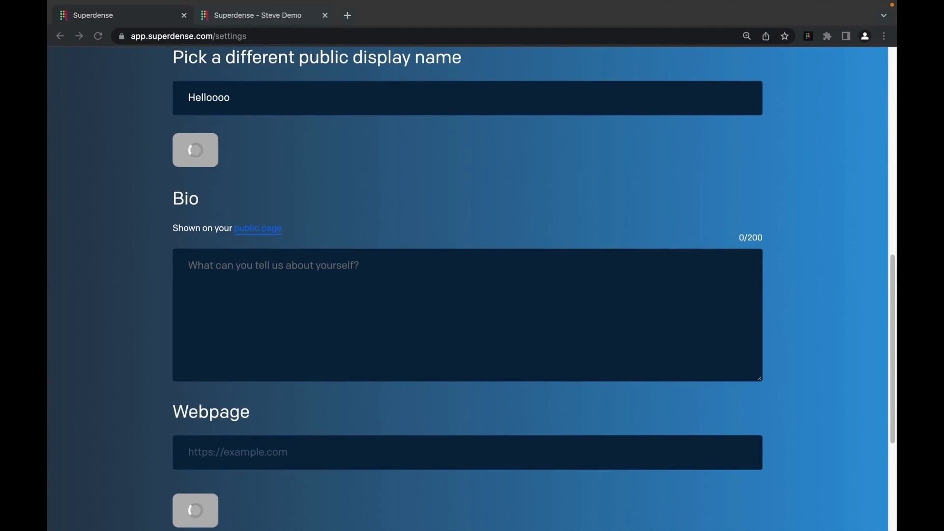
click(310, 323)
text(Steve's Superdense Bookmarks ✨ Showing my favorite site and 🛠 web tools I can't live without ❤)
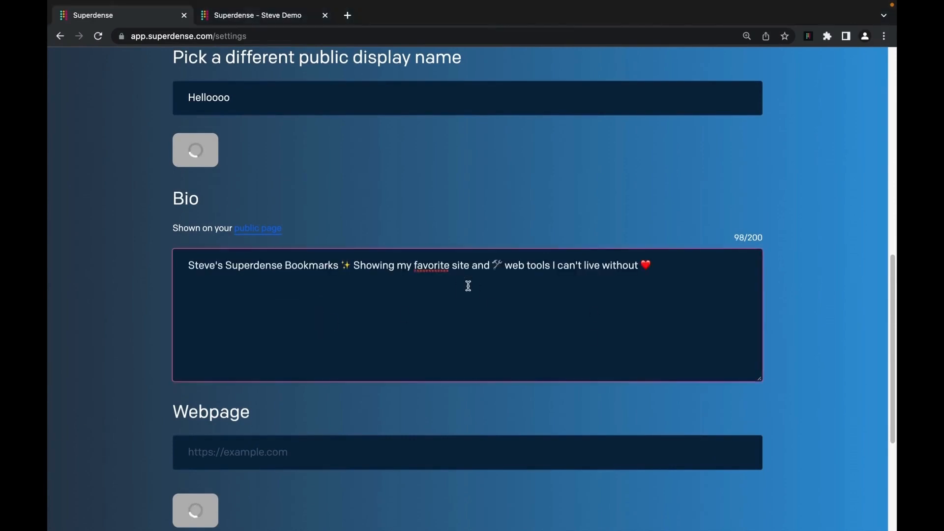
key(BackSpace)
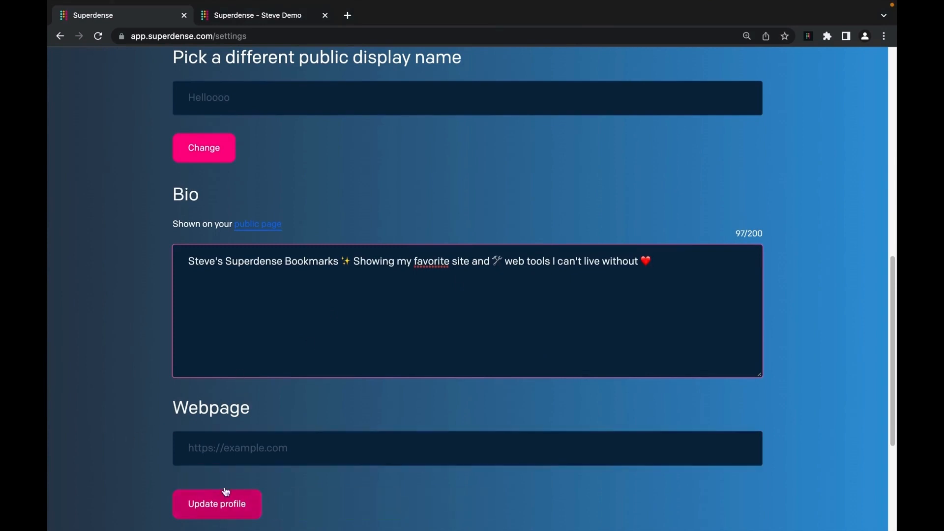
click(253, 446)
text(htt)
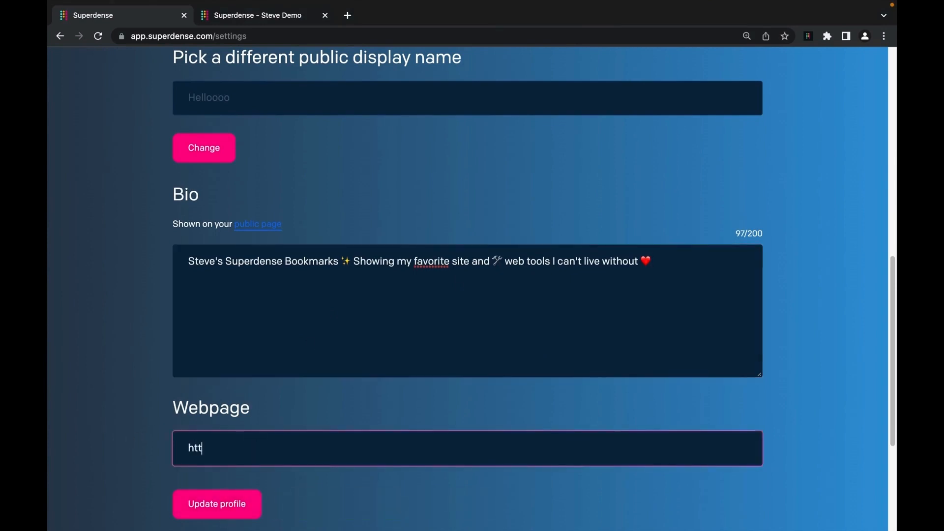
text(ps://www.superdense.com)
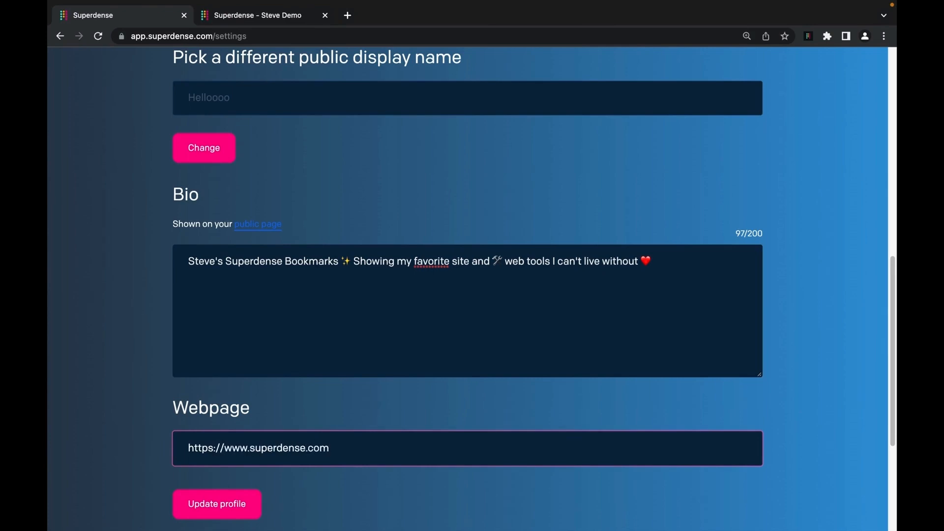
click(209, 514)
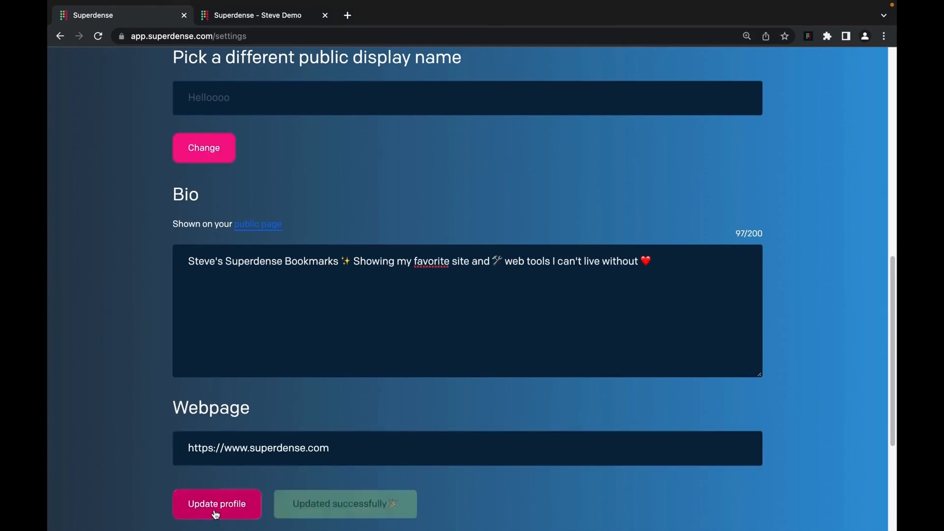
click(258, 19)
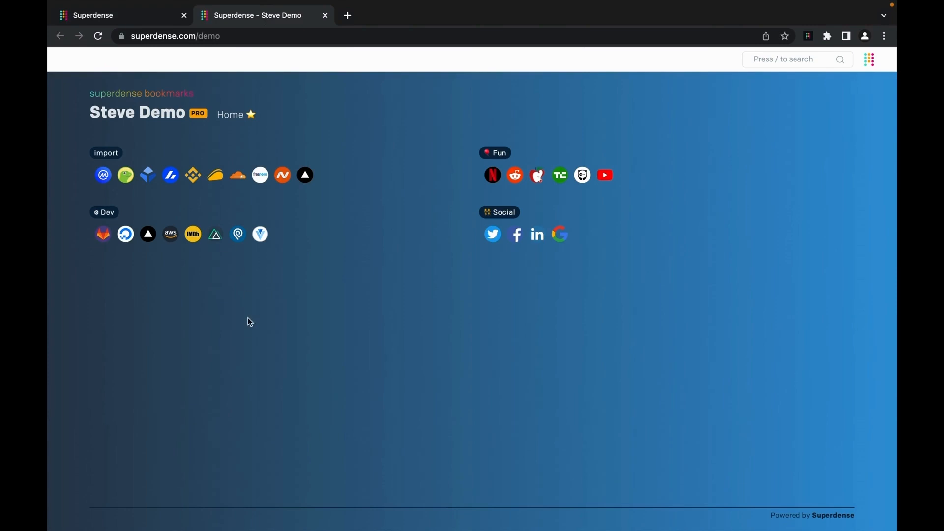
key(super+r)
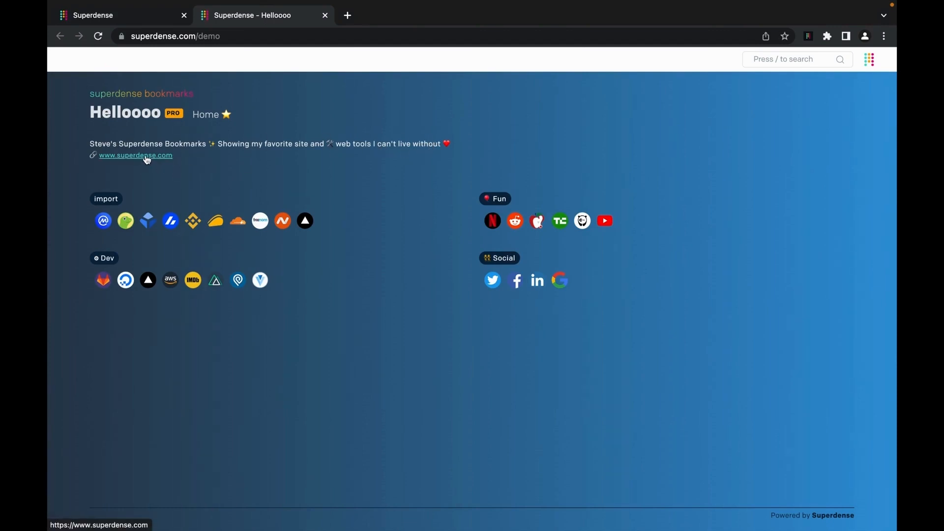
key(ctrl+plus)
key(ctrl+plus)
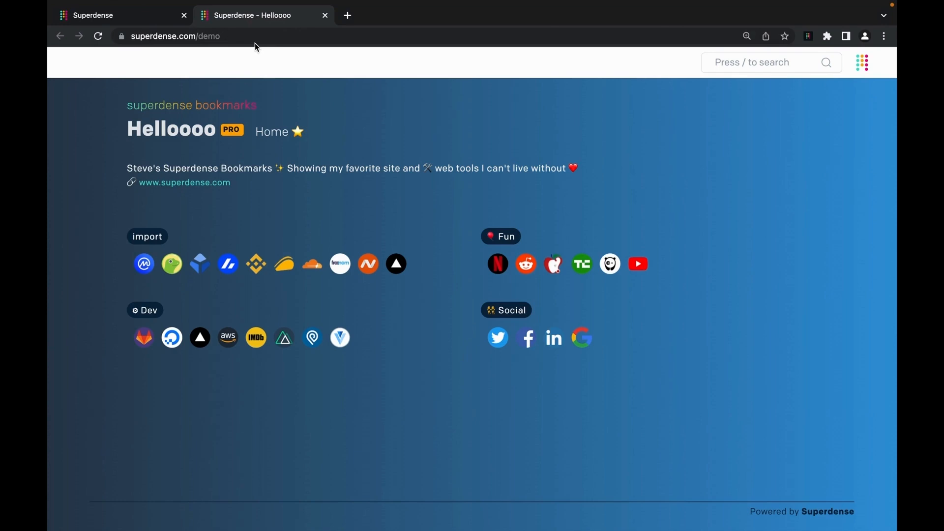
- Tick 'Hide Powered by Superdense' in Branding settings and update it
click(130, 19)
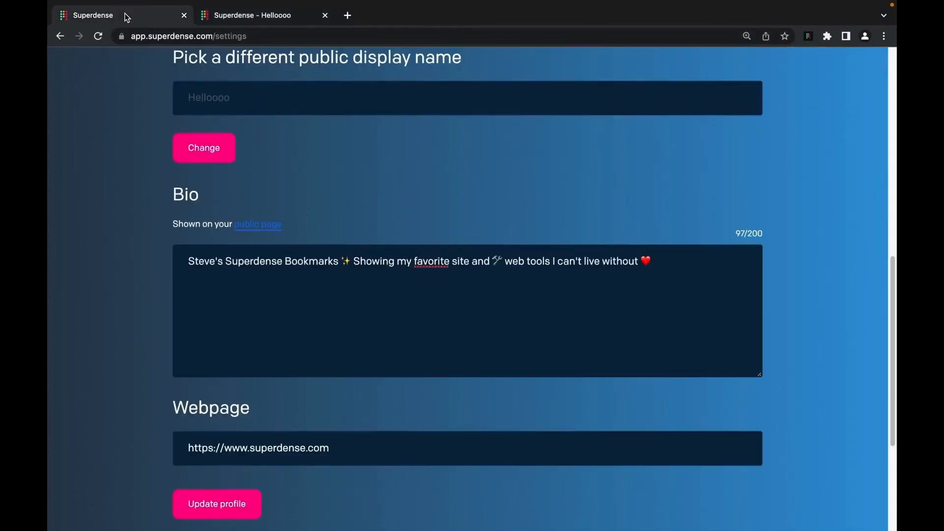
scroll(524, 207, up, 10)
click(548, 122)
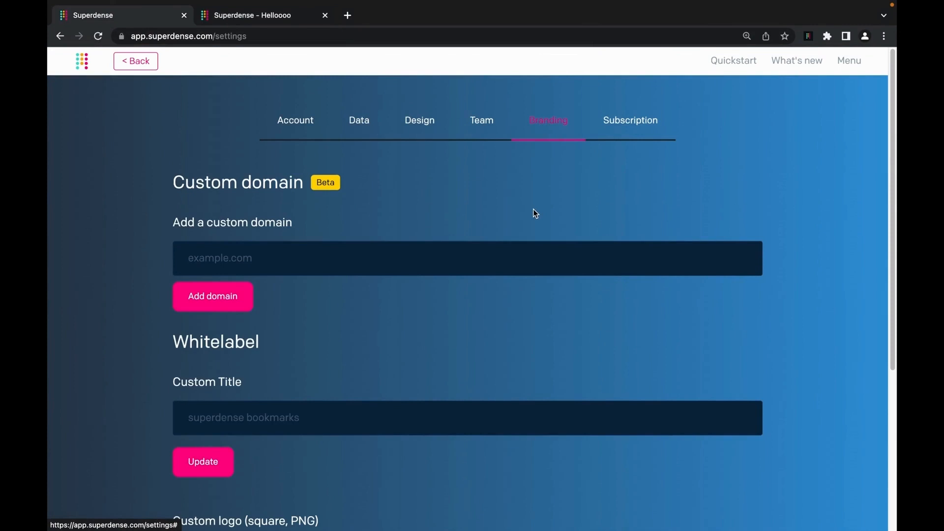
scroll(524, 251, down, 1)
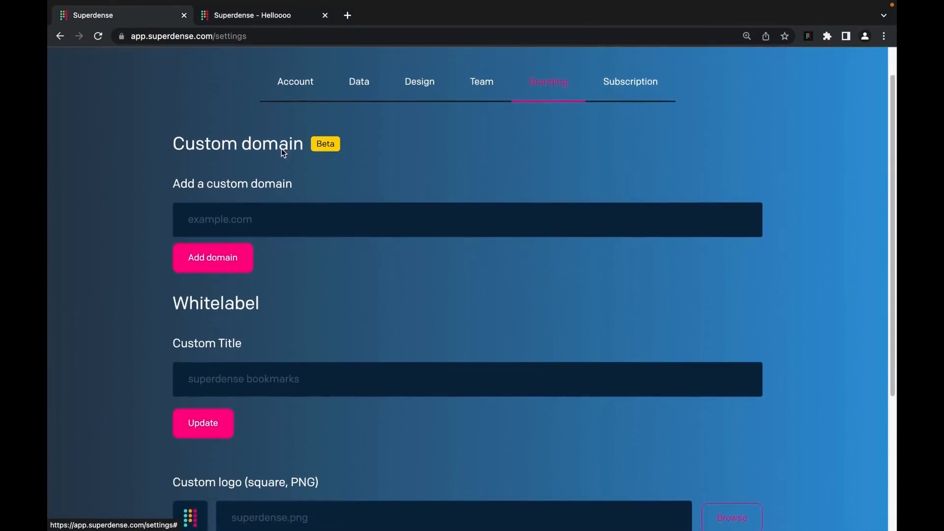
scroll(367, 315, down, 2)
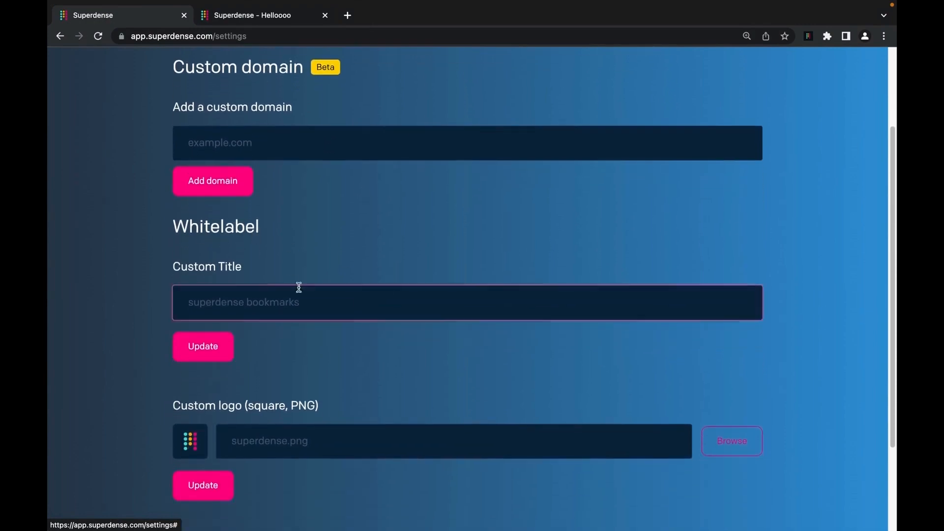
scroll(302, 331, down, 1)
scroll(302, 329, down, 3)
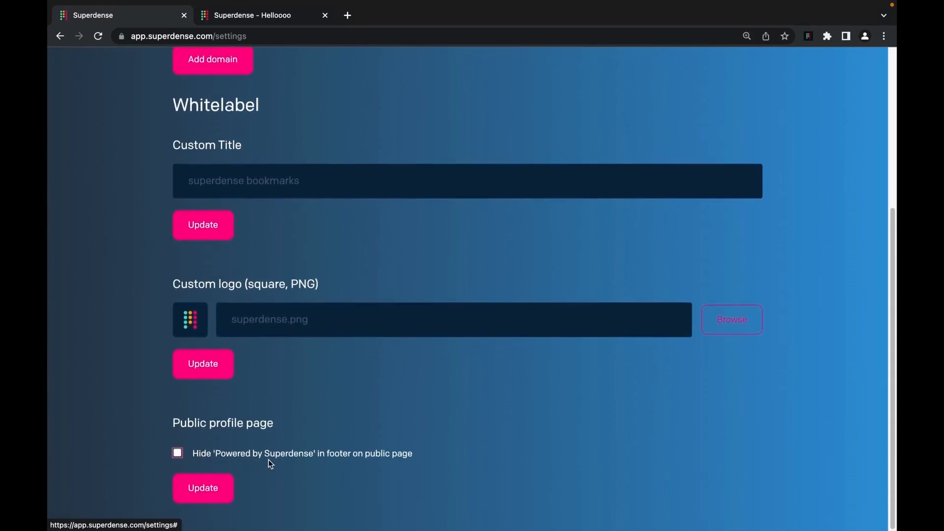
click(251, 15)
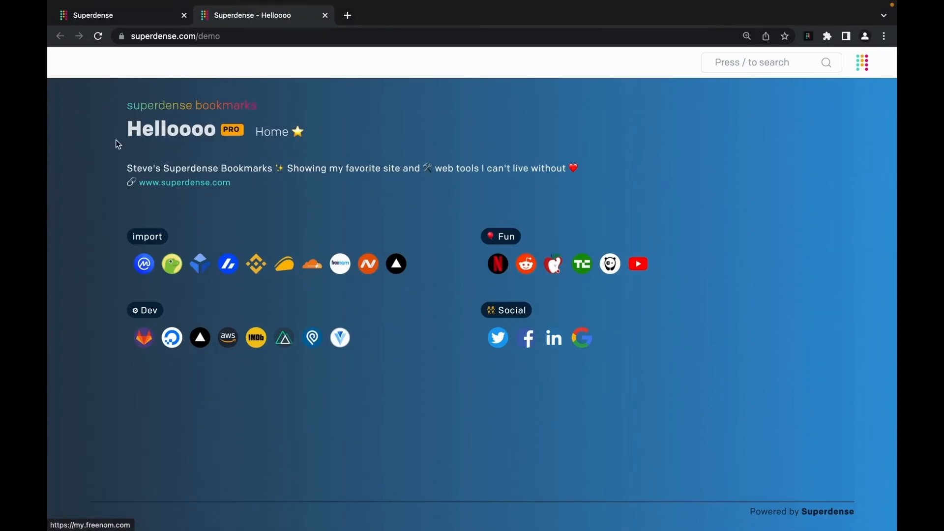
click(143, 17)
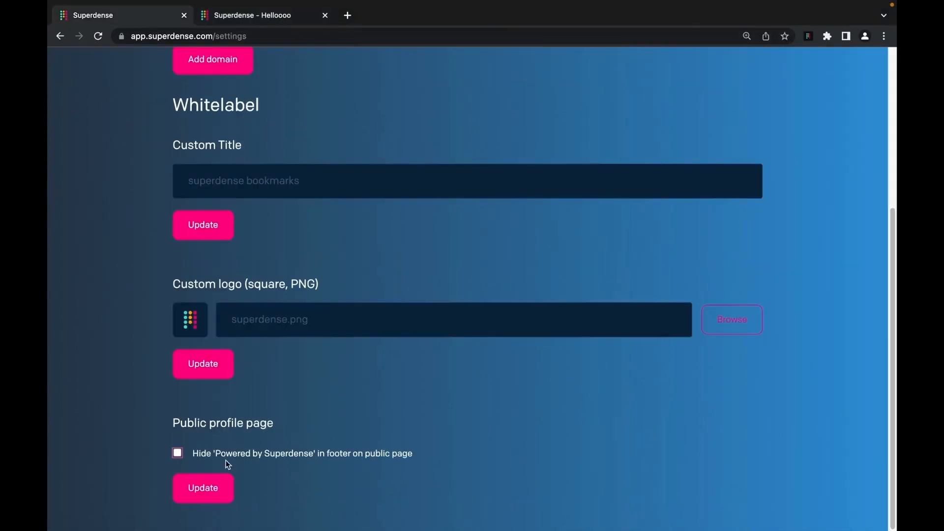
click(177, 453)
click(199, 489)
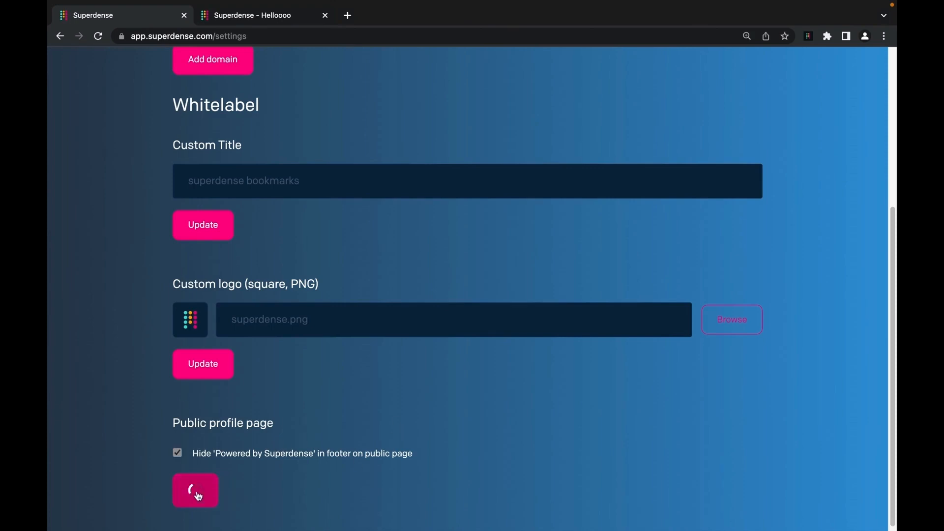
- Choose steve.png as the new custom logo and click its Update button
scroll(435, 447, up, 1)
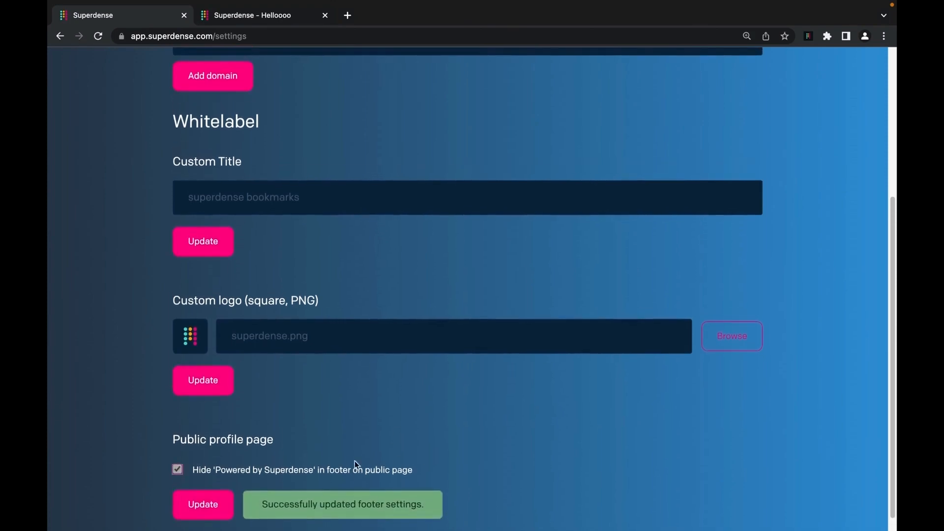
scroll(348, 459, up, 1)
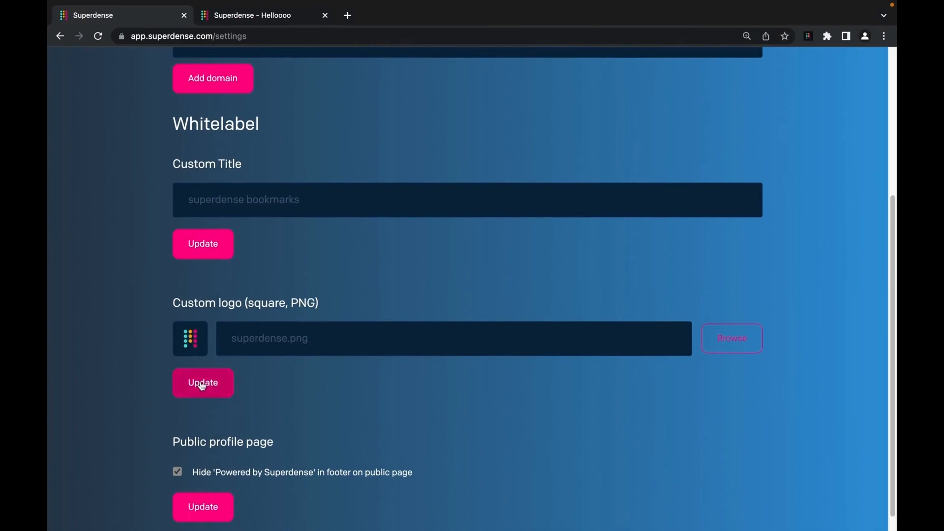
click(287, 332)
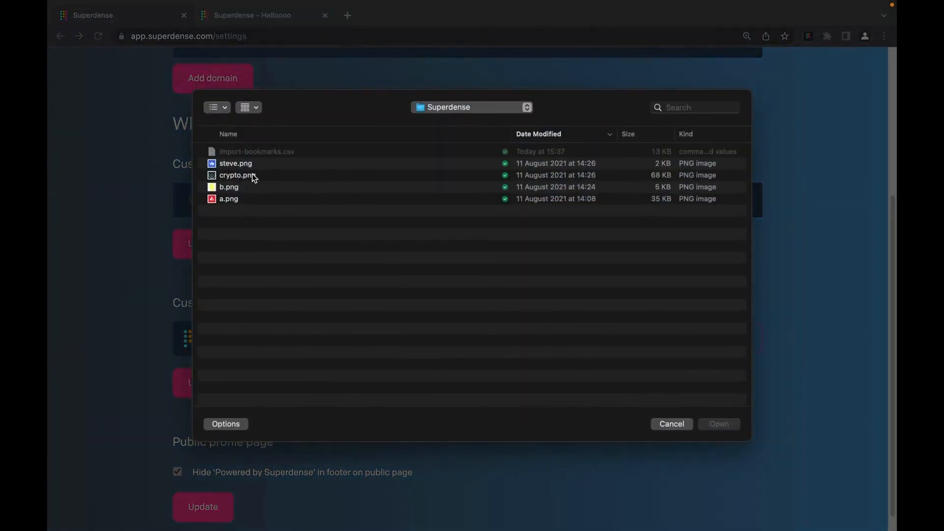
double_click(255, 164)
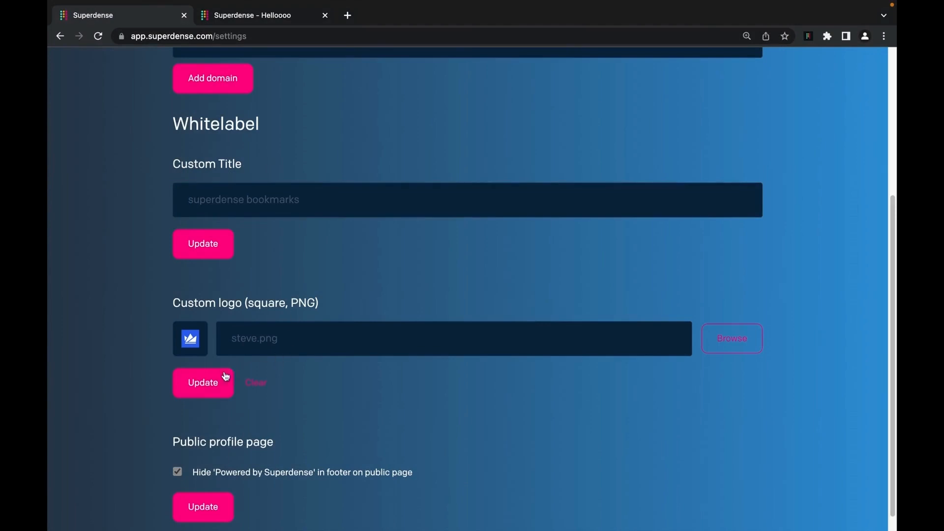
click(202, 382)
click(262, 18)
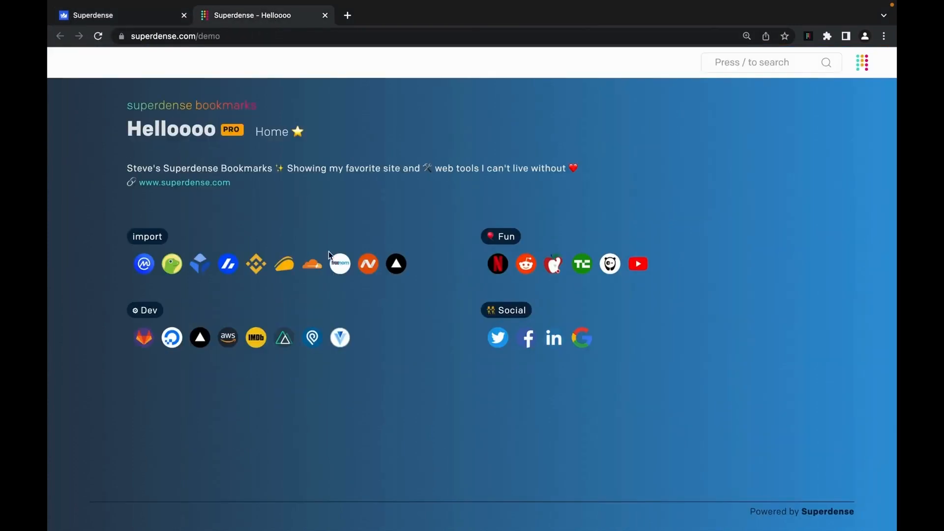
key(super+r)
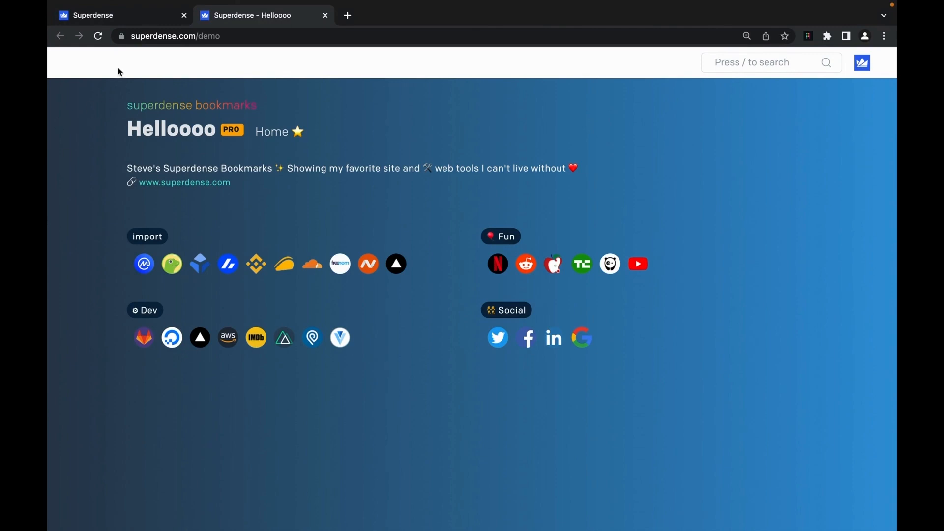
click(128, 19)
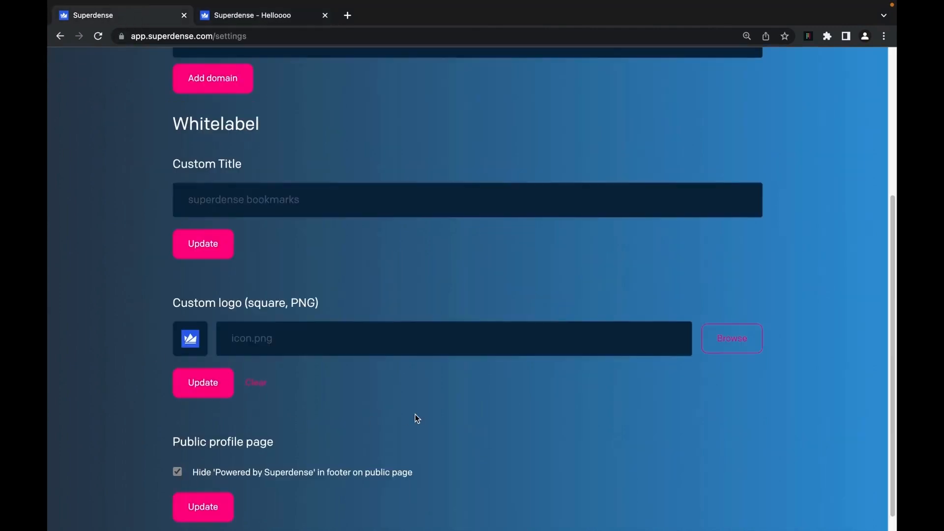
- Add bookmarks.hellosteve.cf as the custom domain
scroll(415, 419, up, 3)
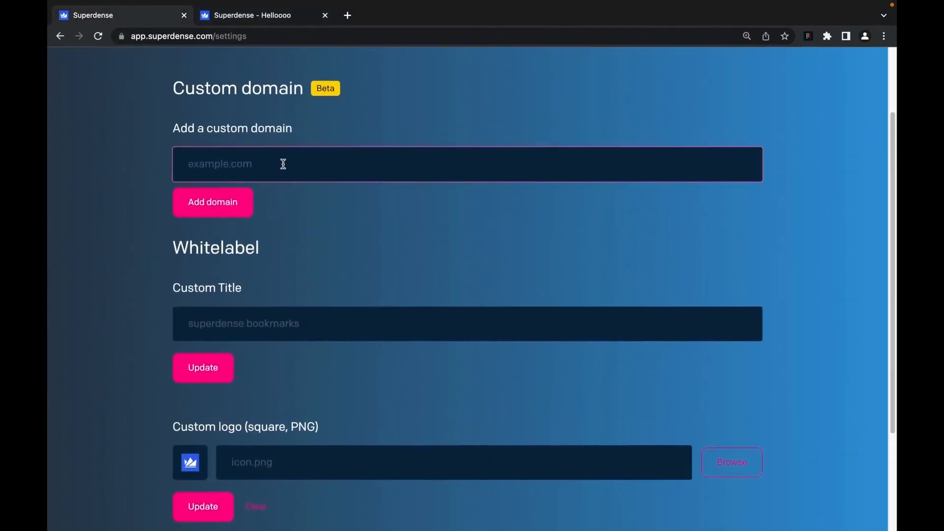
click(283, 163)
text(bookmarks.hello)
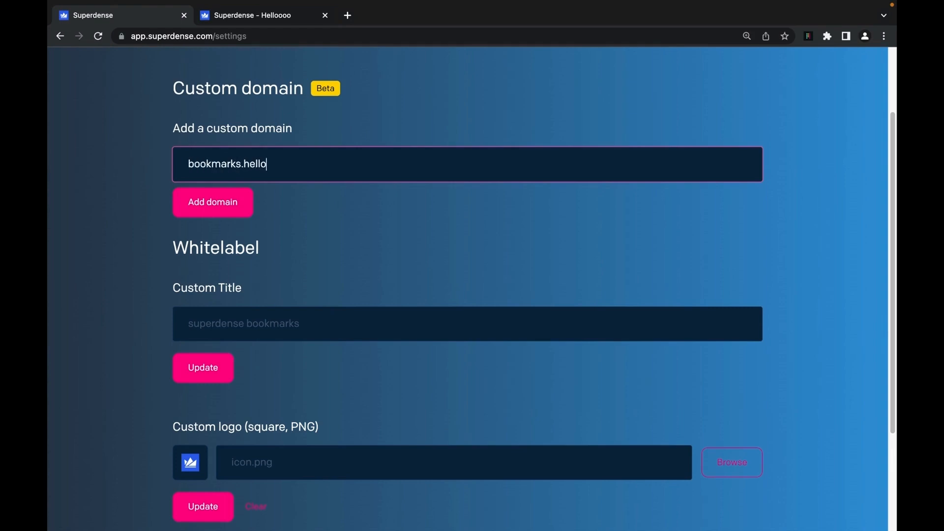
text(steve.)
text(cf)
click(208, 212)
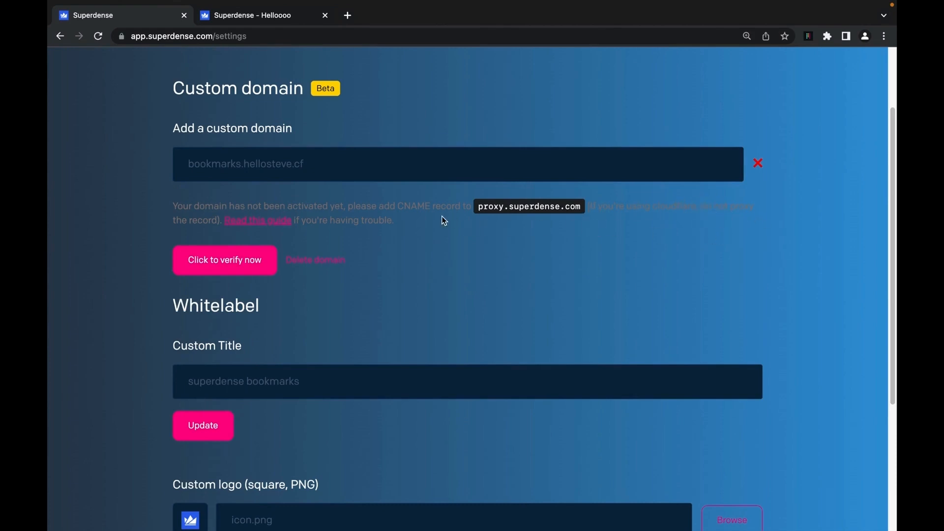
- Copy the CNAME setup note and verify the custom domain is active
drag(444, 220, 170, 206)
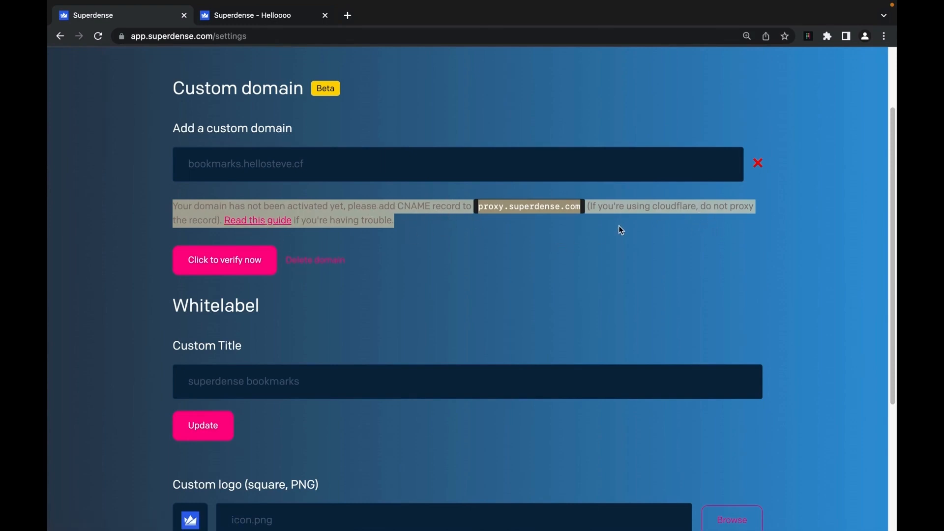
click(445, 231)
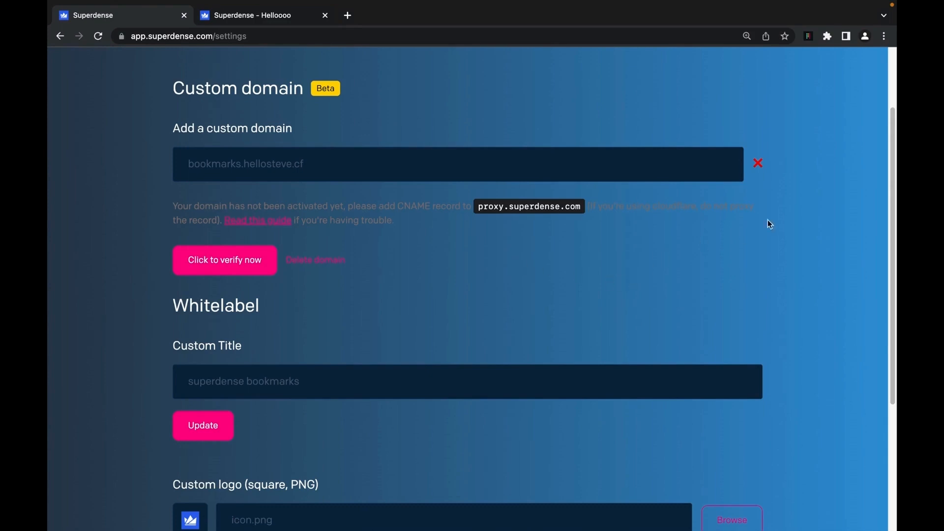
click(216, 261)
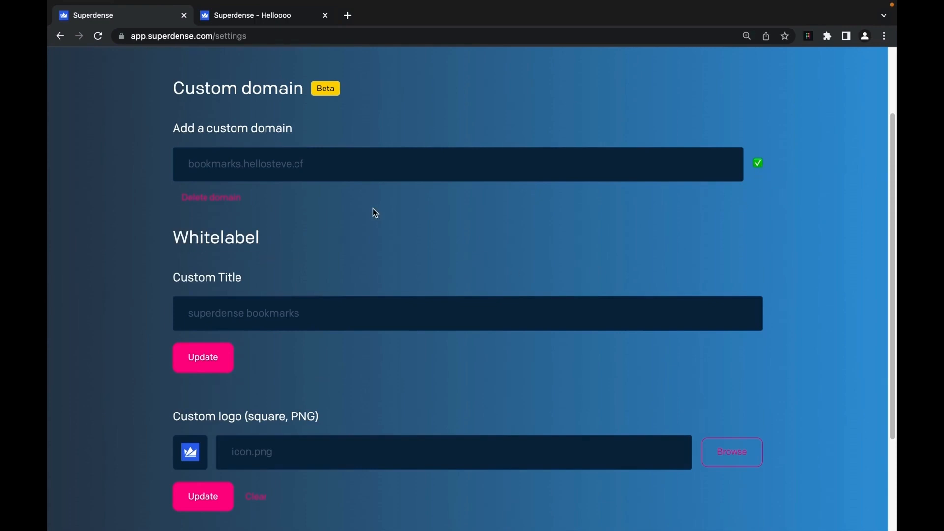
scroll(375, 213, up, 3)
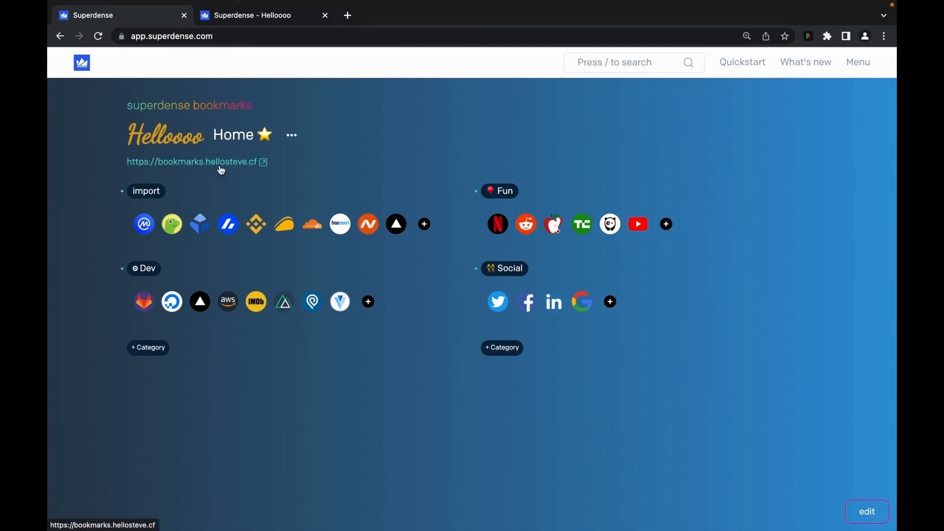
- Check the public page on bookmarks.hellosteve.cf, then bring up the Home space options
click(326, 16)
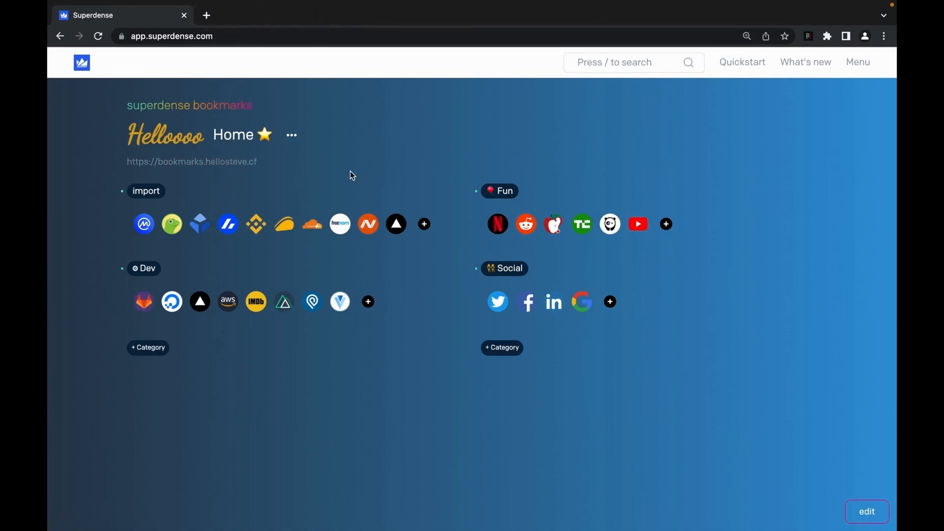
click(211, 167)
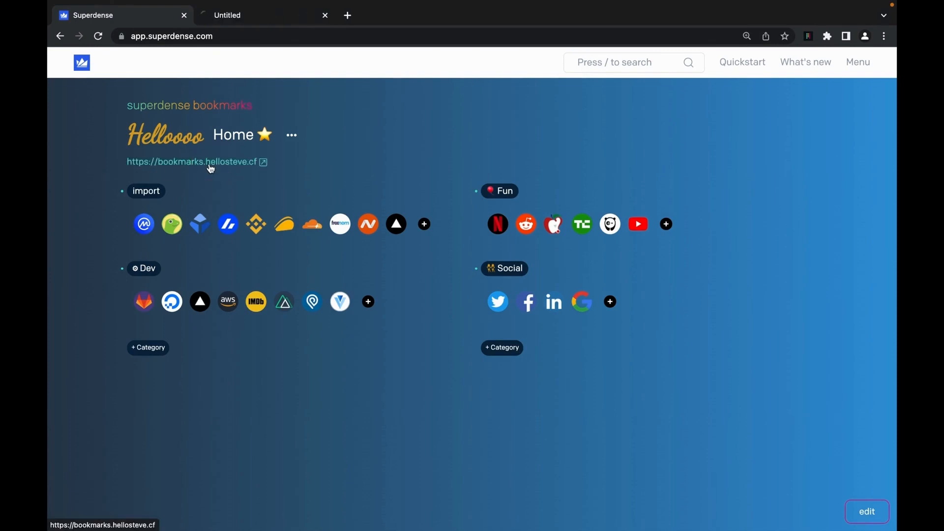
click(258, 16)
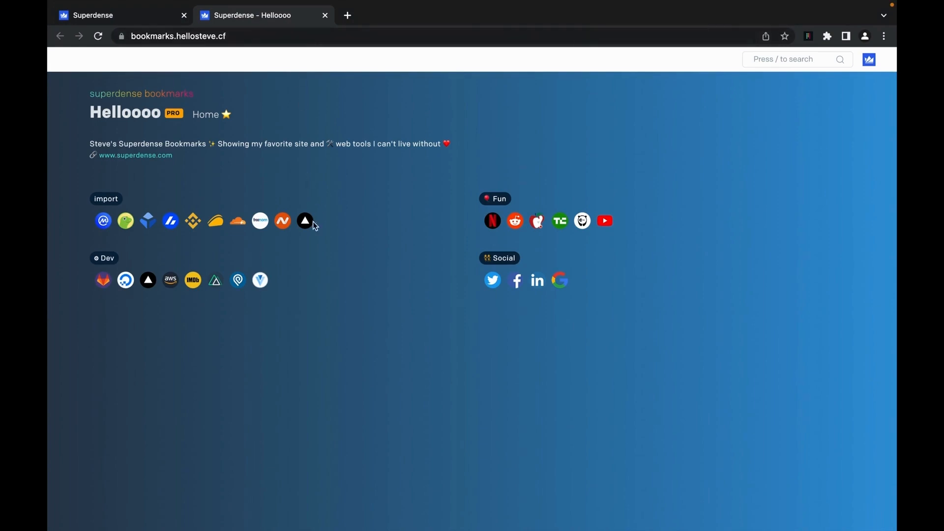
click(158, 15)
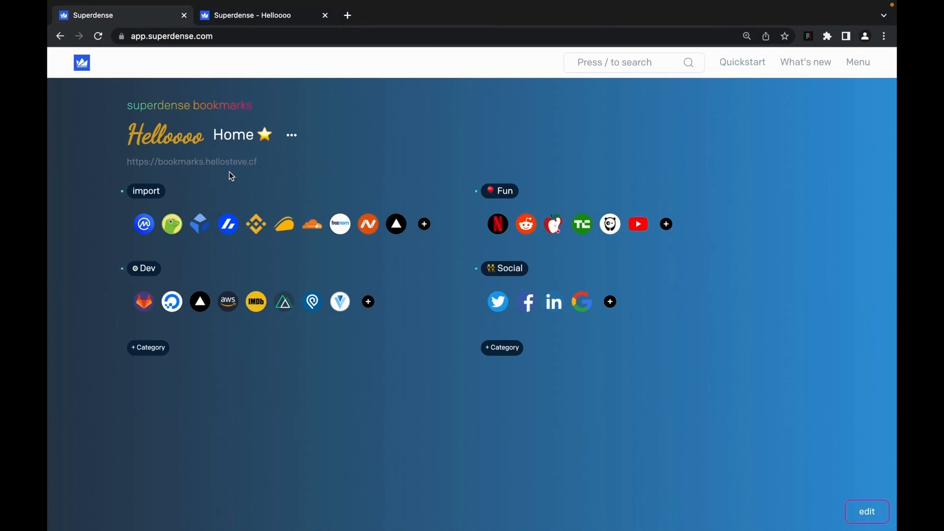
click(293, 139)
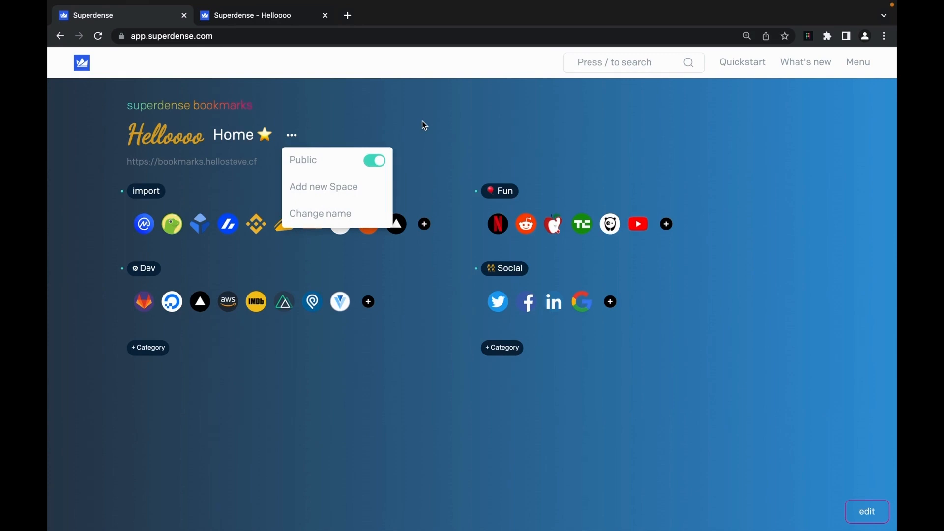
- Add a new space named 'Portfolio', then switch back to Home
click(361, 191)
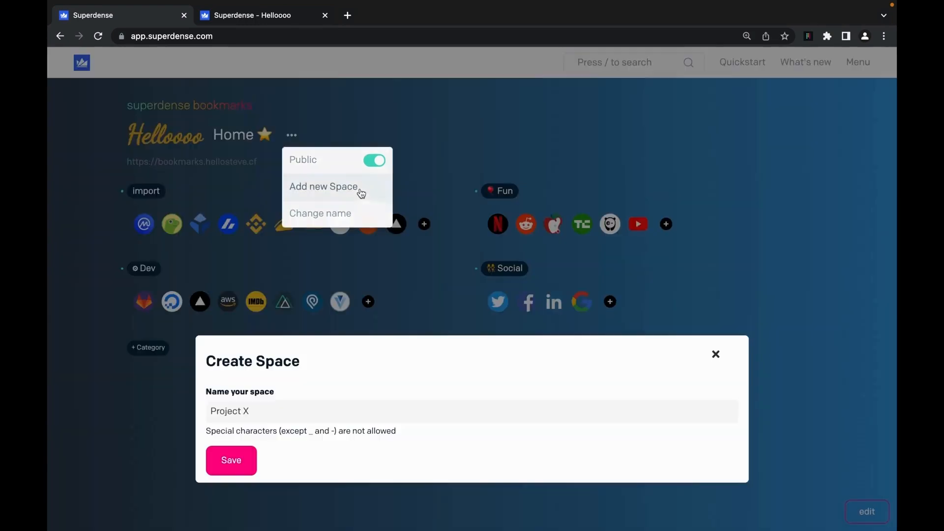
click(322, 413)
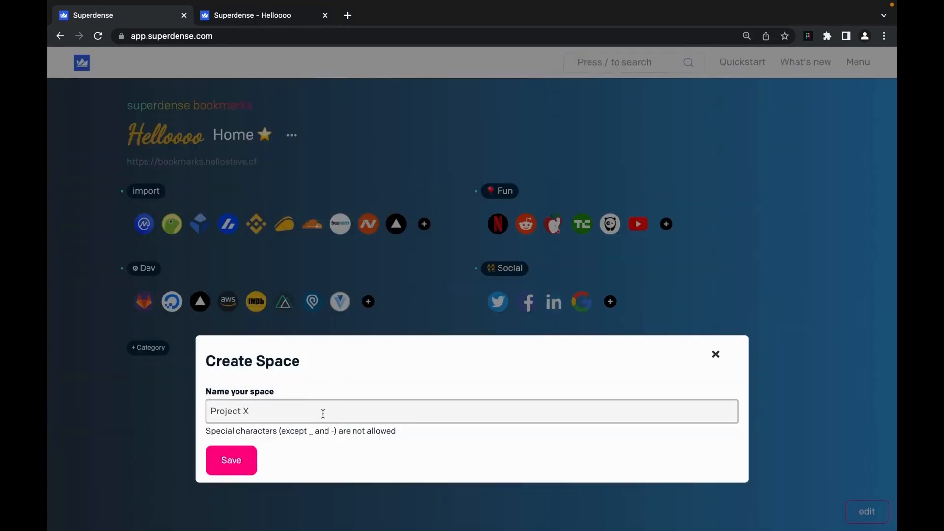
text(Portfolio)
key(Return)
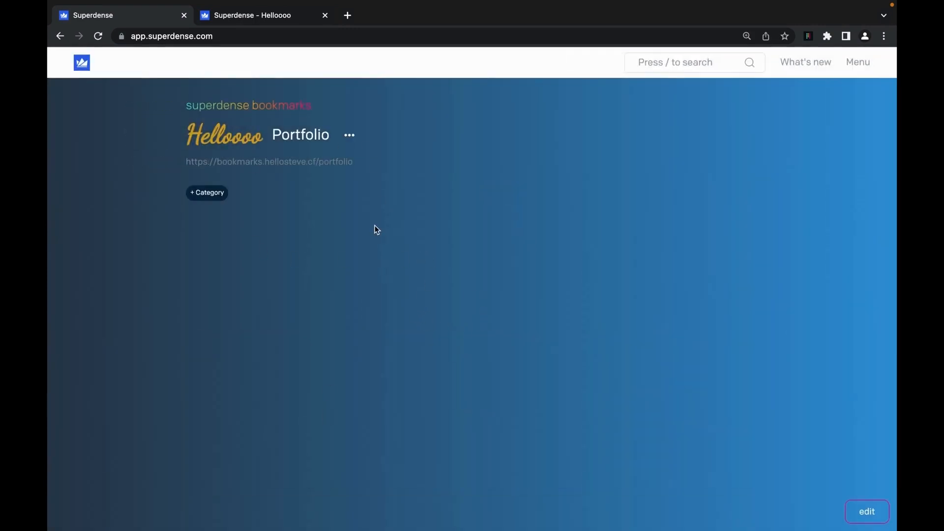
click(318, 141)
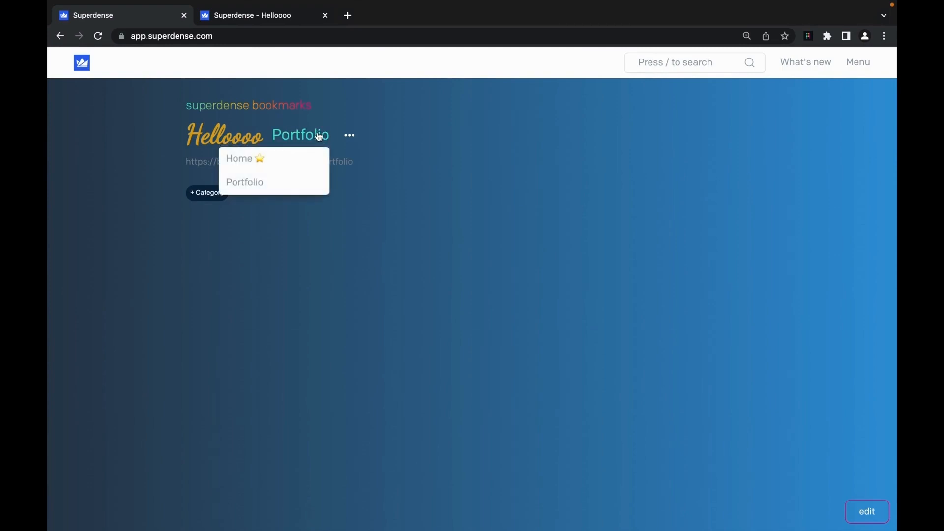
click(239, 162)
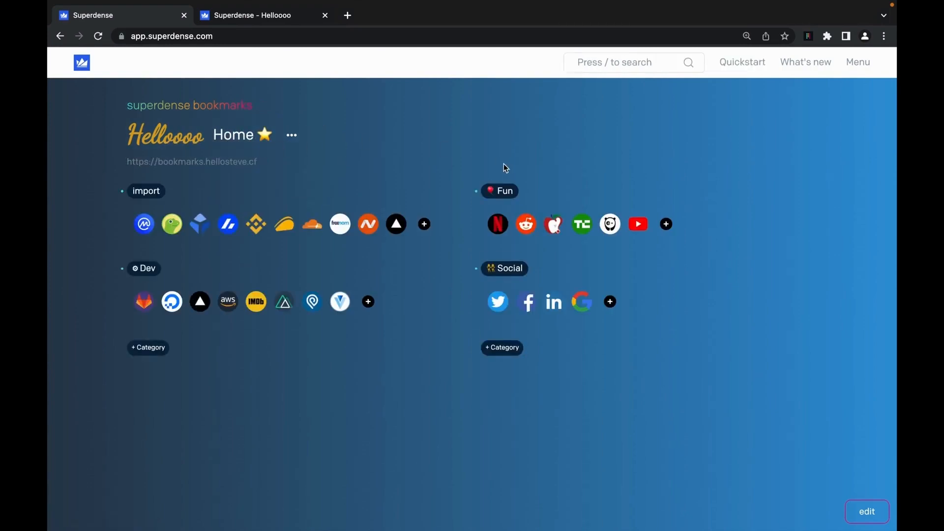
- Move the Fun category to the Portfolio space
click(537, 191)
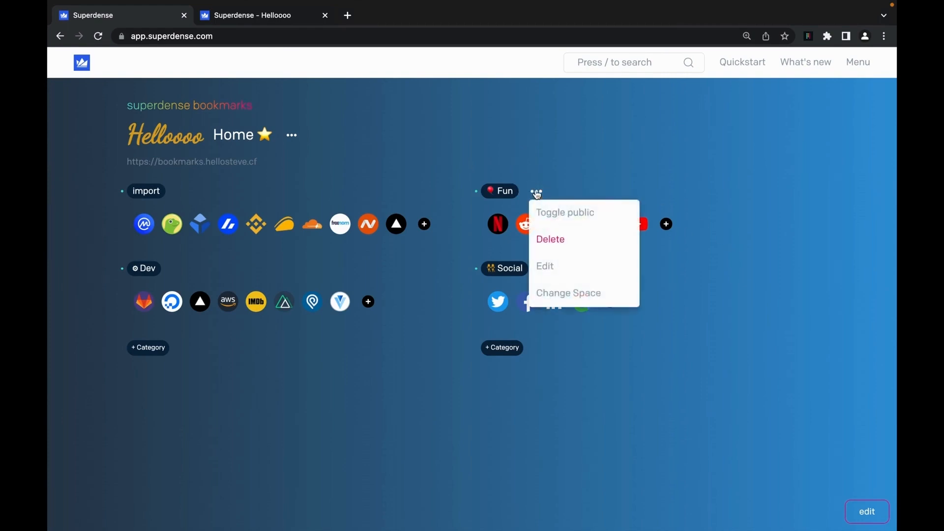
mouse_move(600, 293)
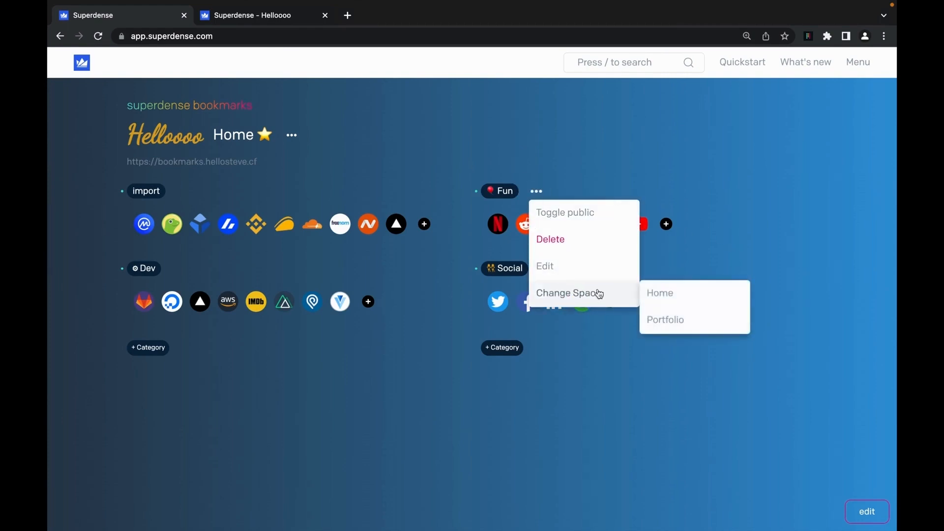
click(664, 320)
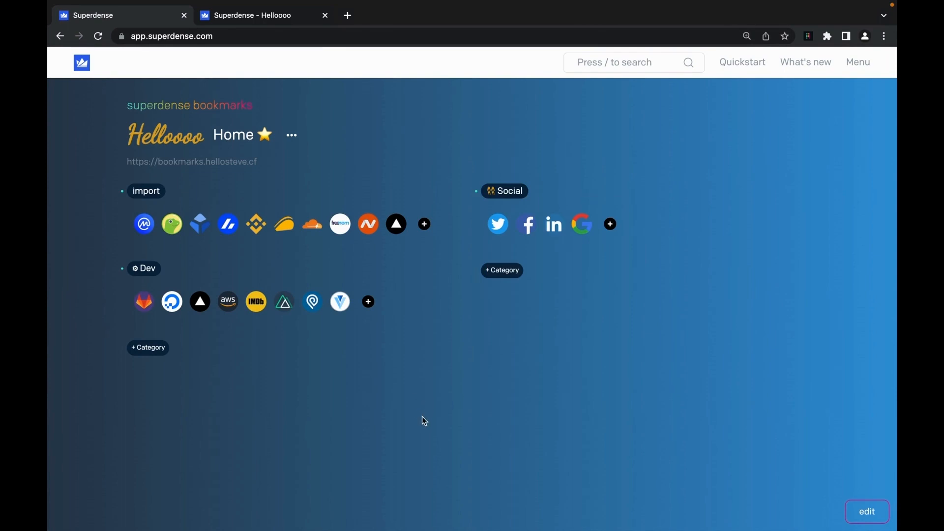
- In Portfolio, drag the Fun column left and save the one-column layout
click(240, 134)
click(216, 185)
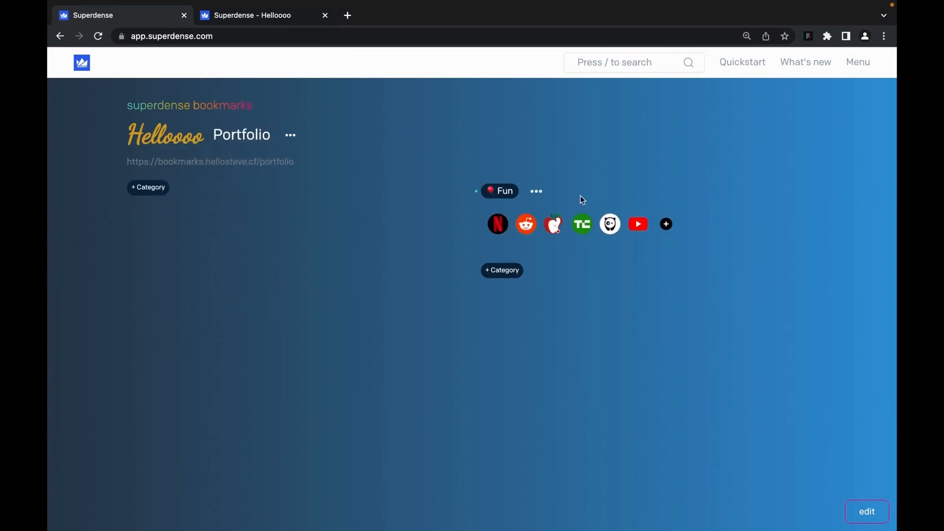
click(869, 514)
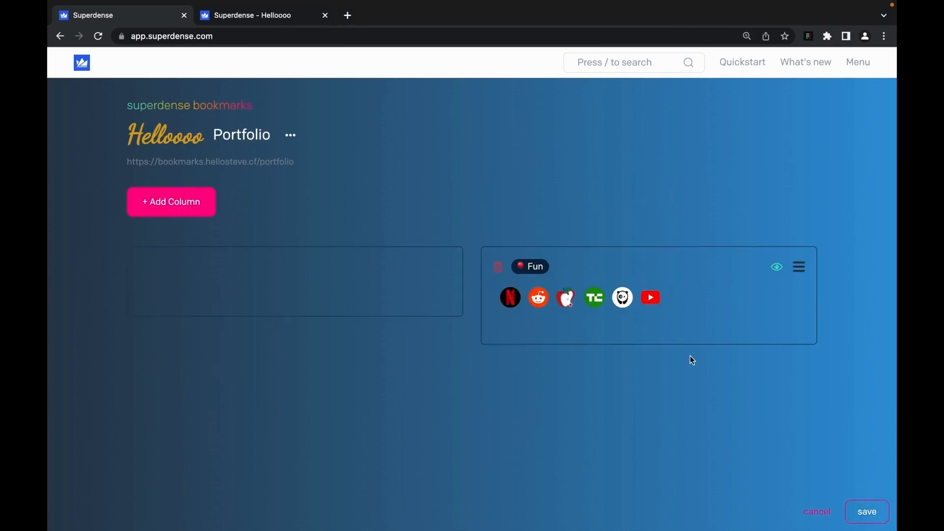
drag(803, 269, 435, 260)
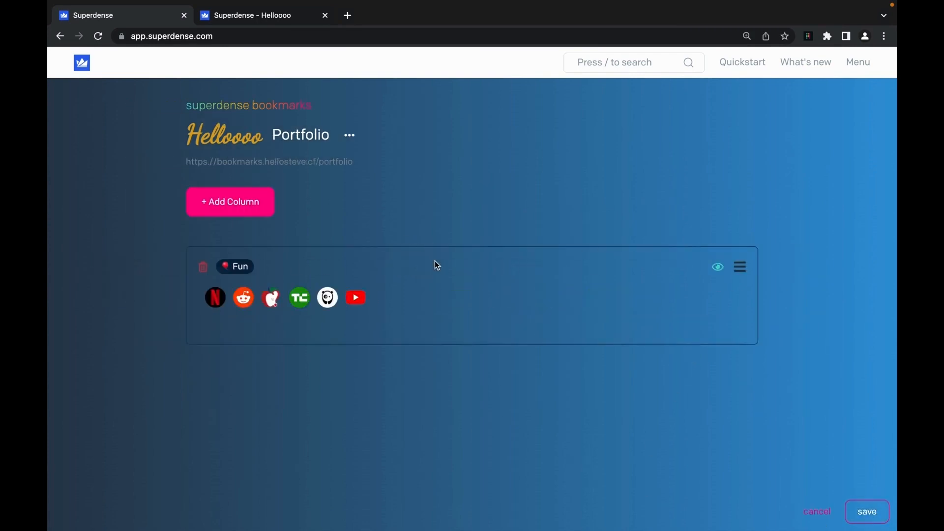
click(869, 513)
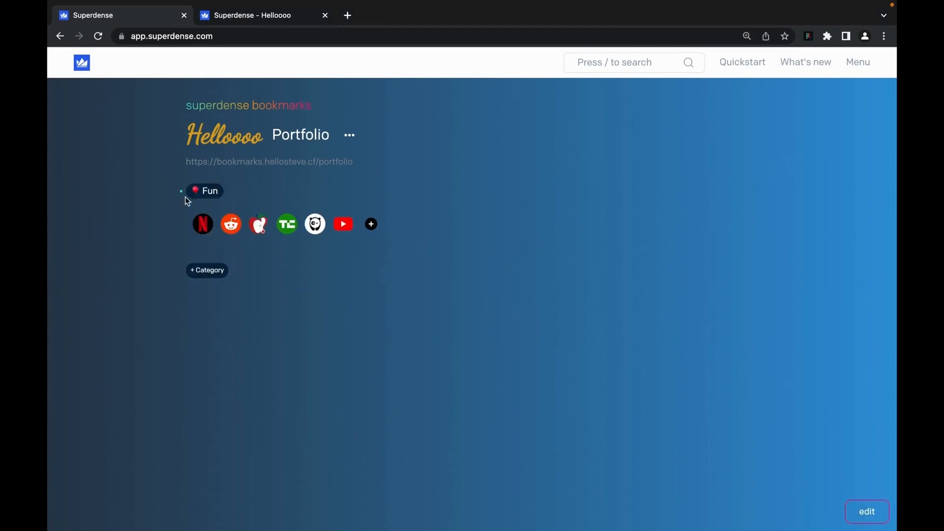
- Open the Portfolio space's public link in a new tab
click(316, 163)
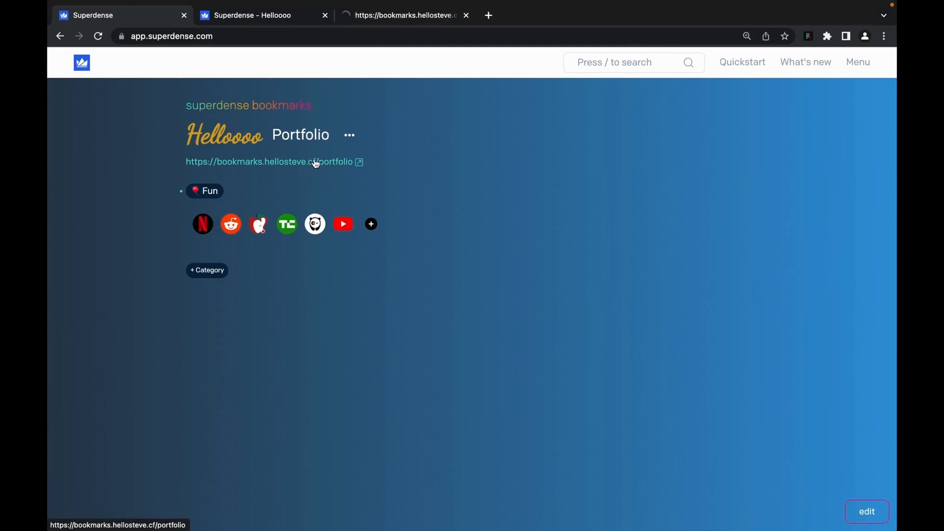
click(402, 15)
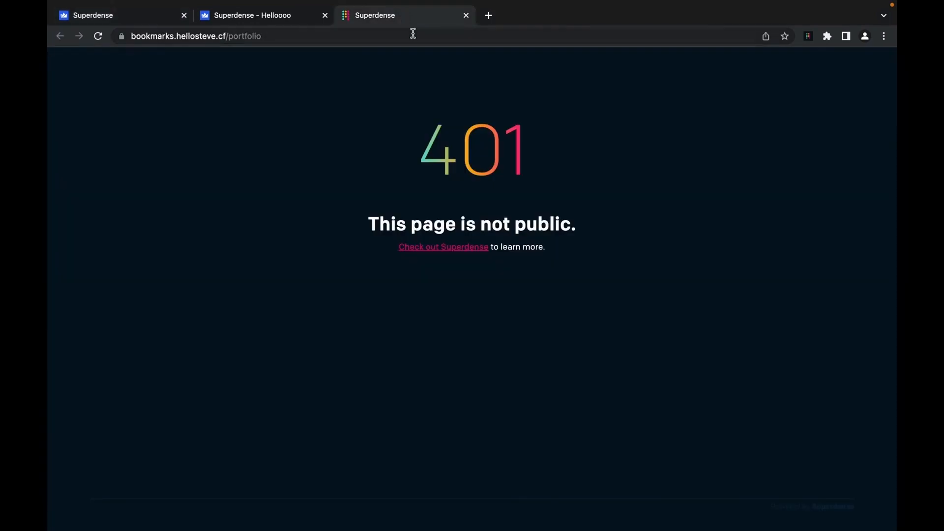
click(116, 16)
- Turn Public on for Portfolio and reload its public page to show the Fun bookmarks
click(350, 135)
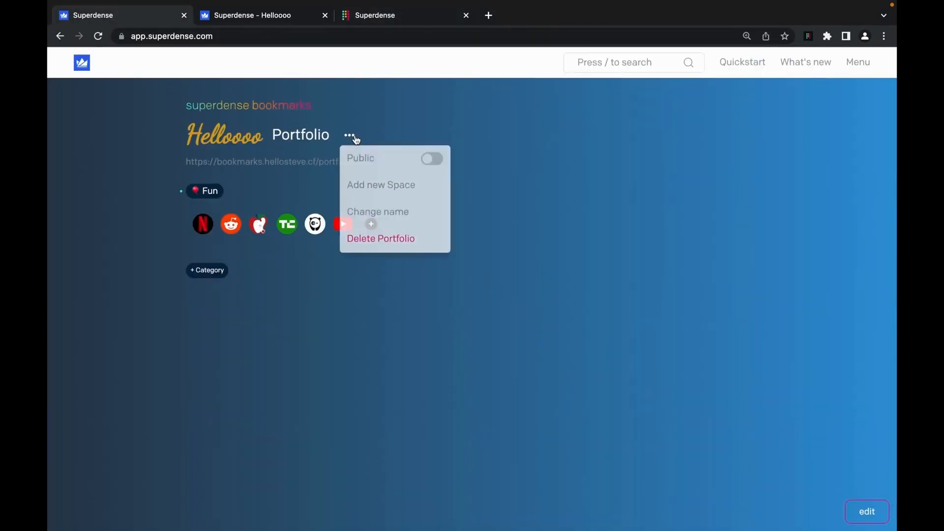
click(439, 162)
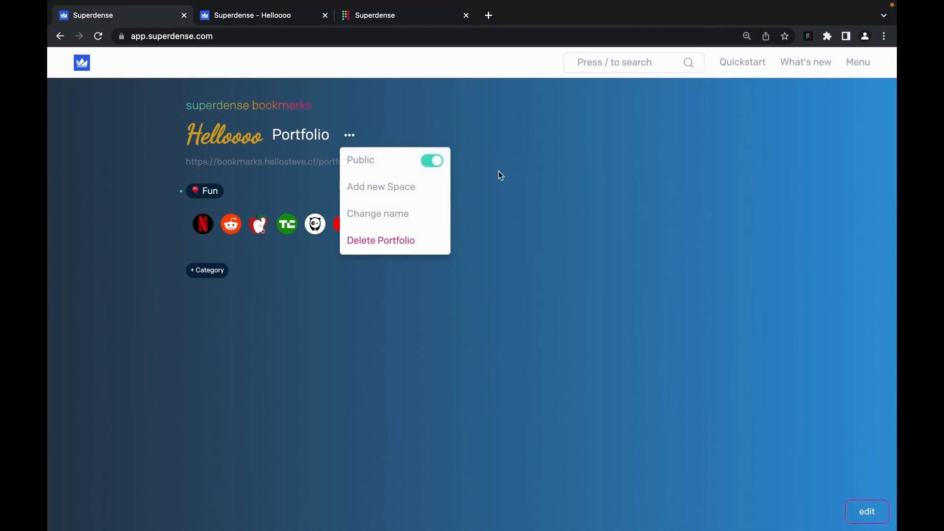
click(432, 15)
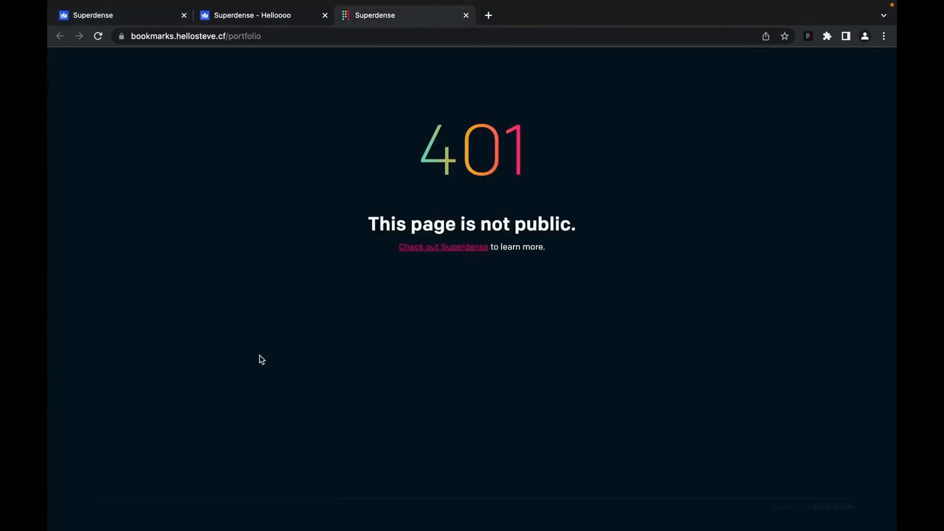
key(super+r)
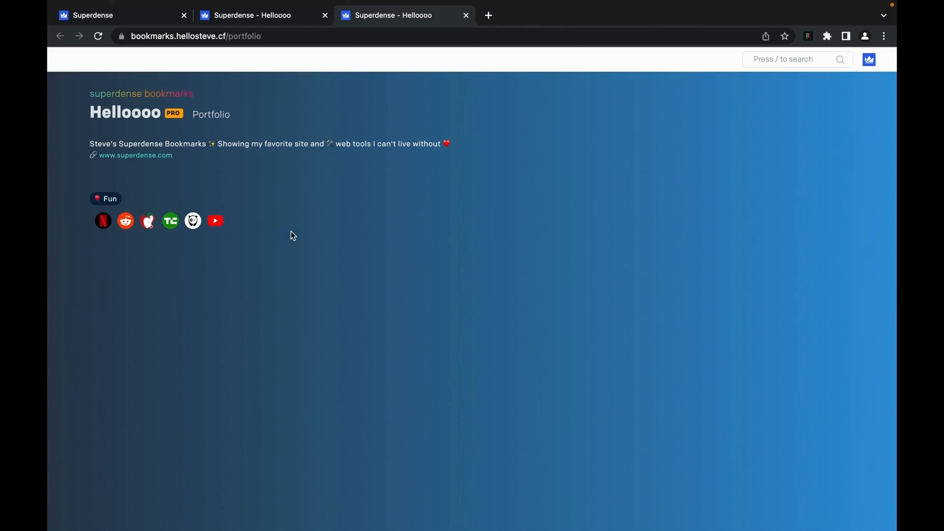
click(130, 16)
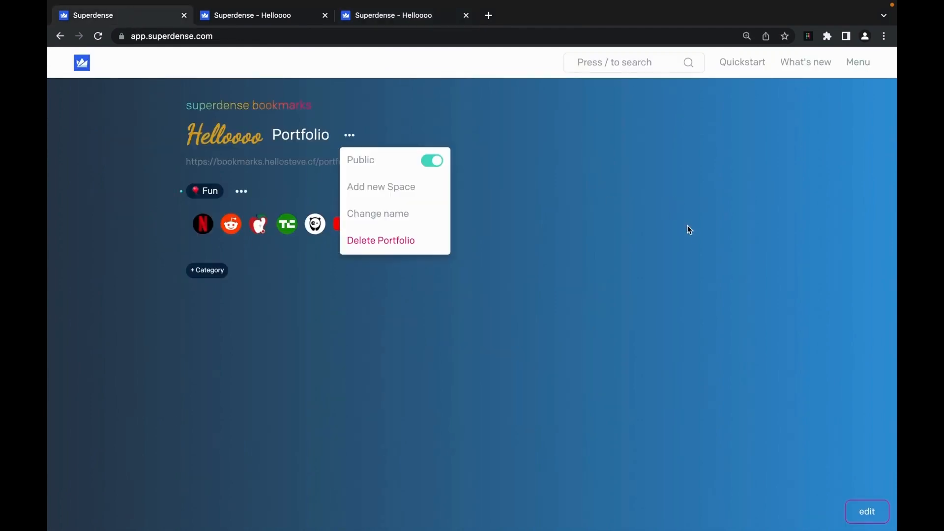
click(353, 138)
- Go to Settings from the main menu and select the Team section
click(860, 62)
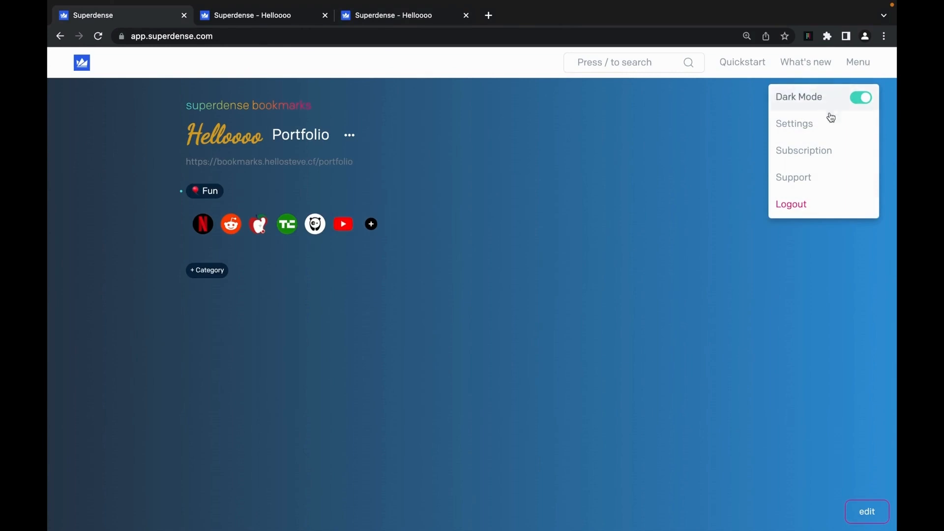
click(831, 129)
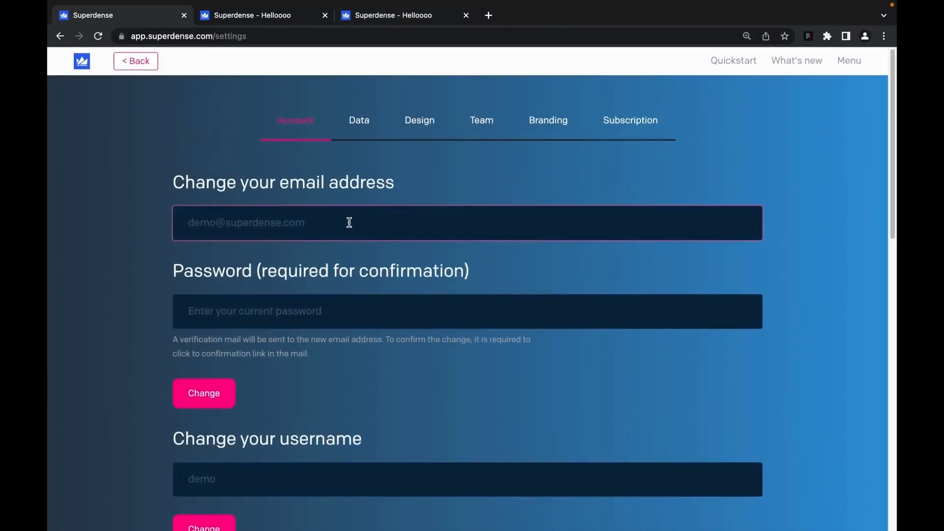
click(485, 123)
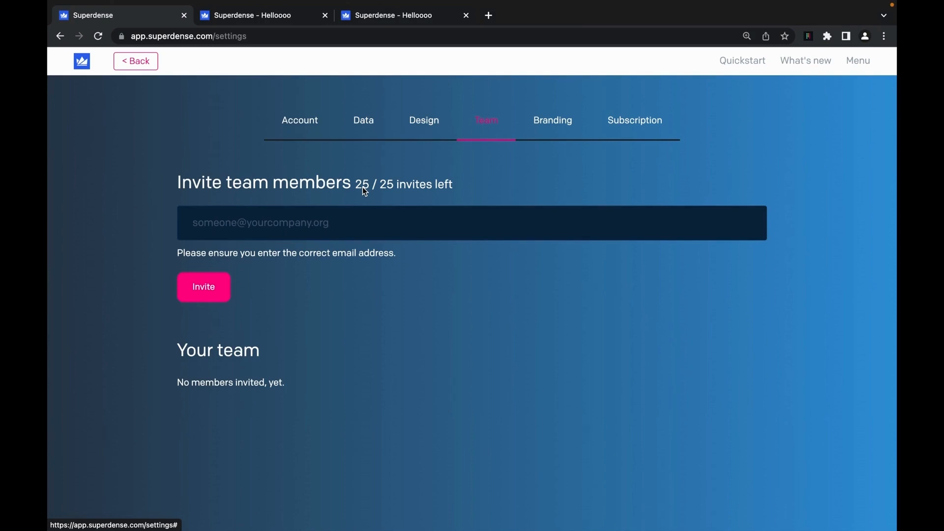
- Invite two teammates by their e-mail addresses so both appear as pending team members
click(361, 228)
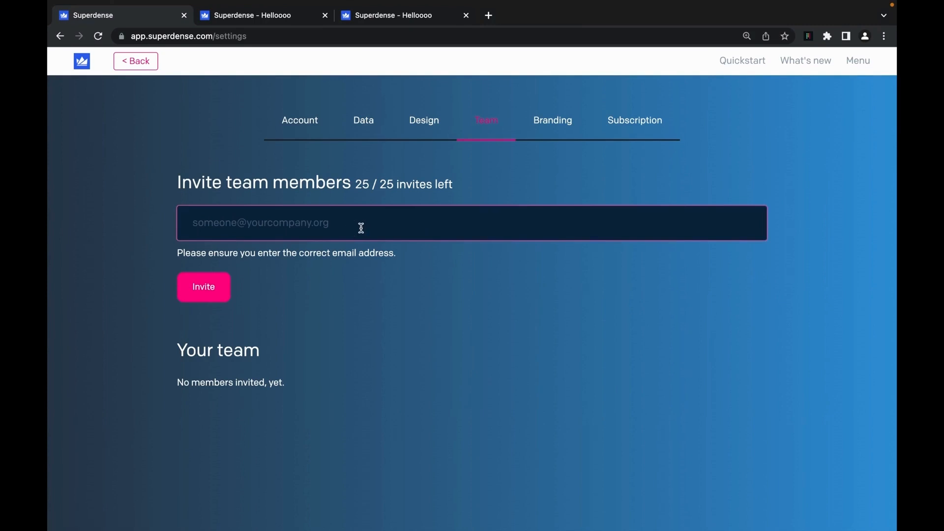
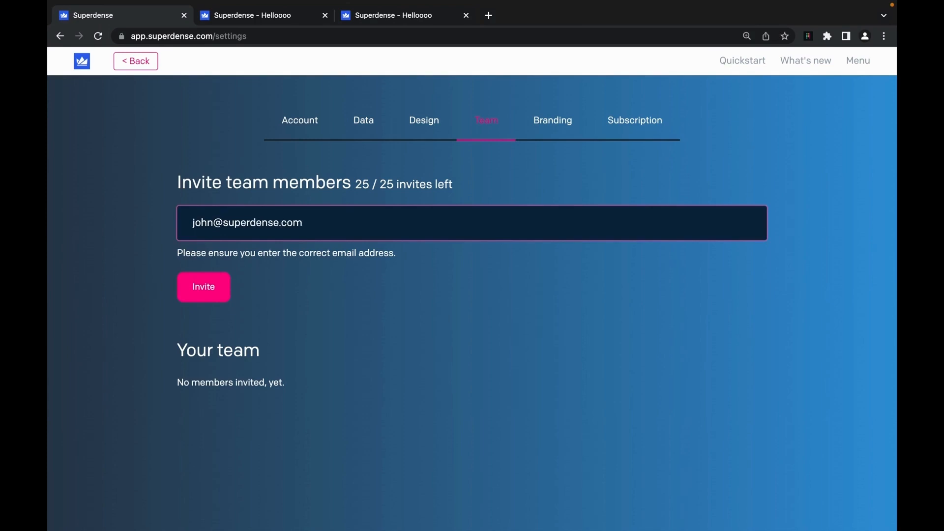
click(210, 291)
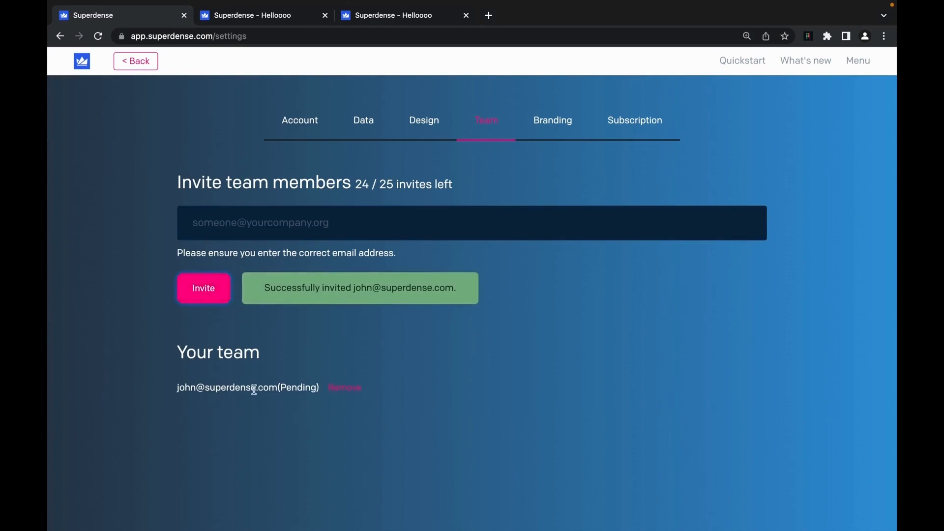
click(254, 226)
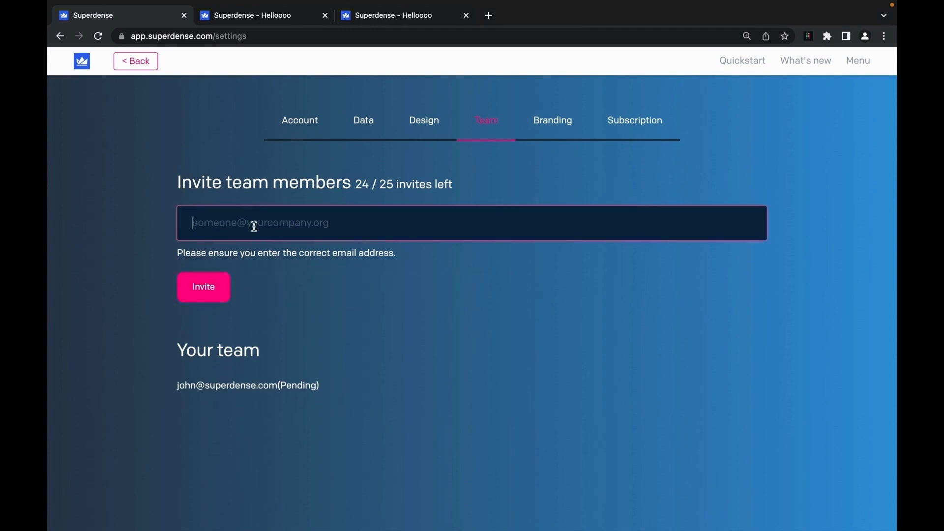
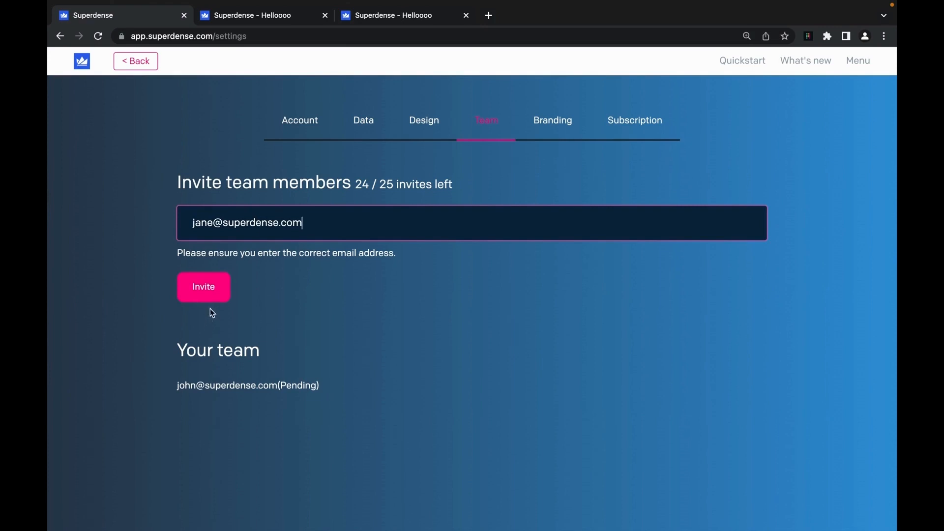
click(207, 296)
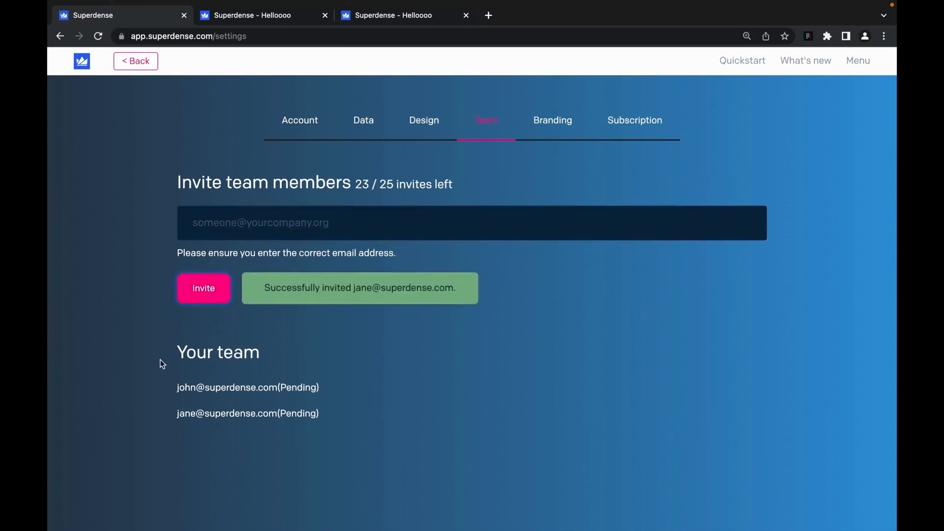
mouse_move(300, 411)
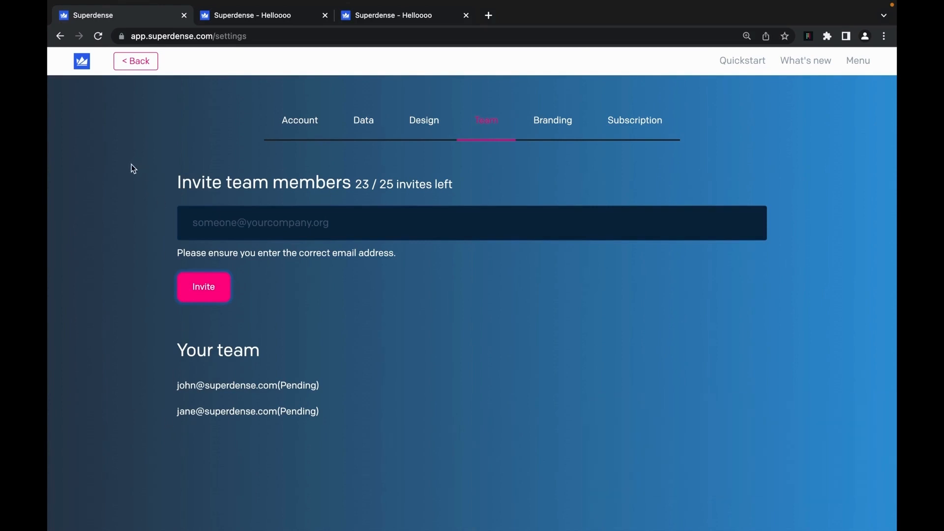
- Return to the bookmarks home, skim the What's new changelog, and open Submit an Idea in a new tab
click(136, 61)
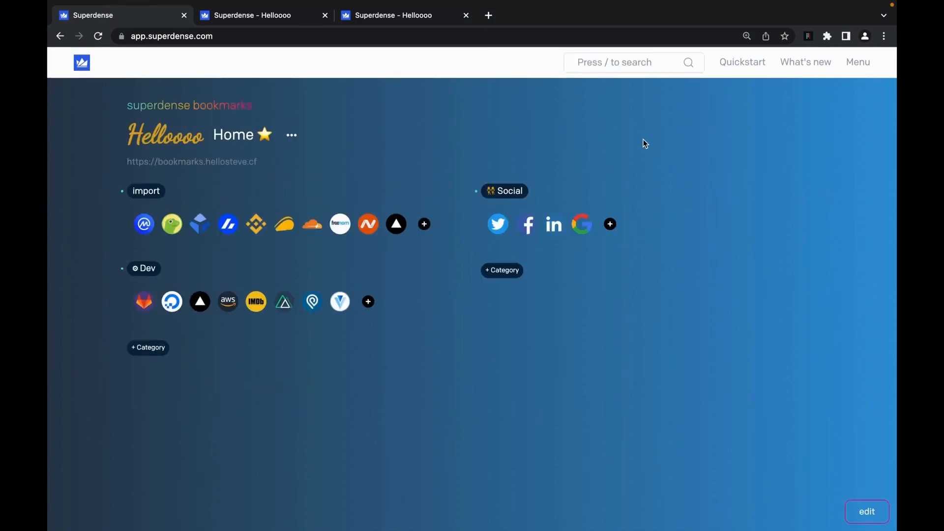
click(809, 64)
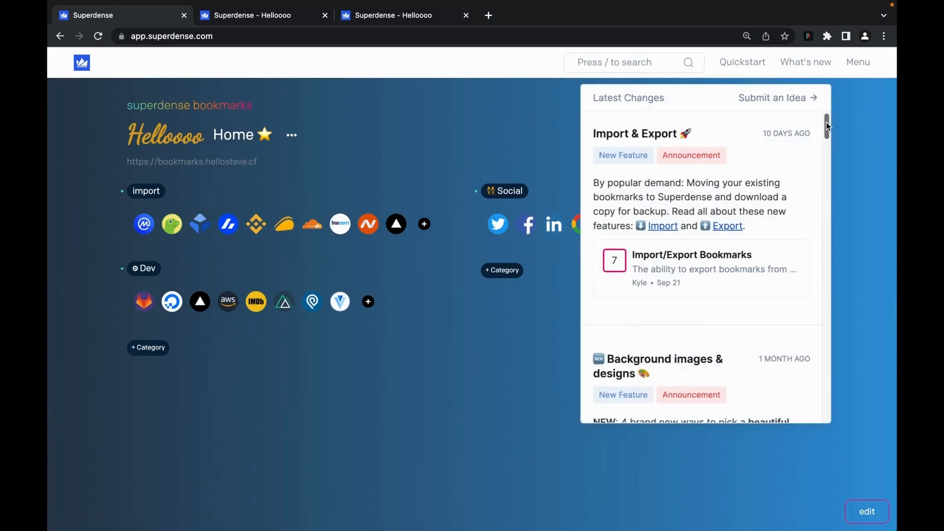
mouse_move(826, 122)
mouse_down()
mouse_move(824, 177)
mouse_move(826, 120)
mouse_up()
click(794, 105)
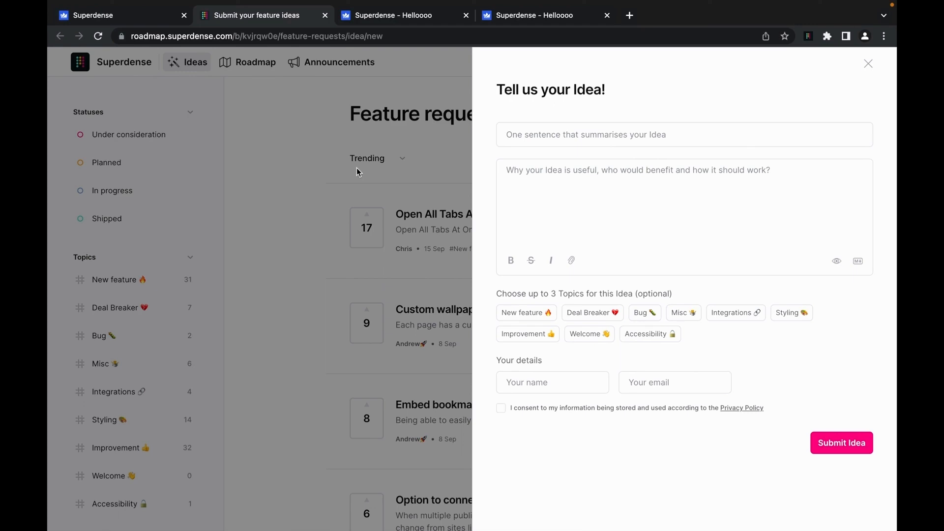
- Close the idea form, browse the roadmap's planned, in-progress and shipped columns, then return to the bookmarks tab
click(297, 148)
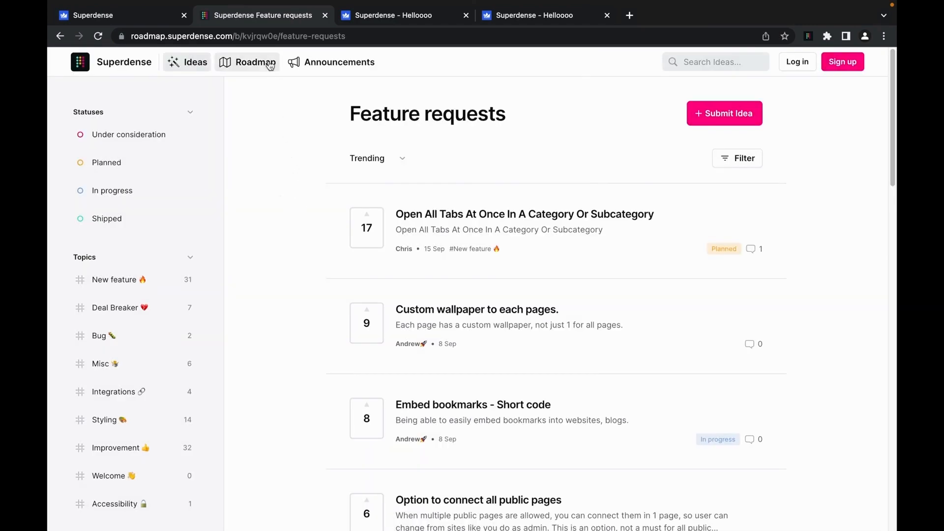
click(250, 65)
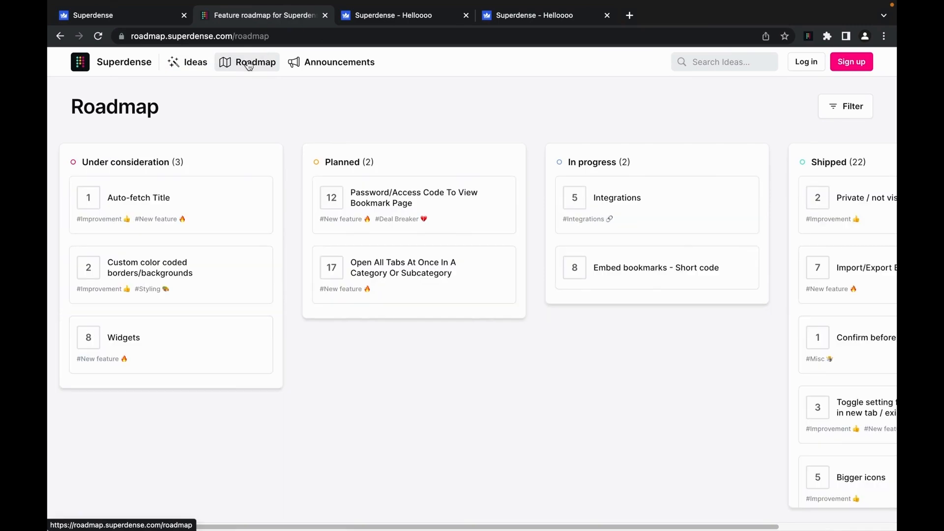
mouse_move(352, 525)
mouse_down()
mouse_move(416, 526)
mouse_move(351, 526)
mouse_up()
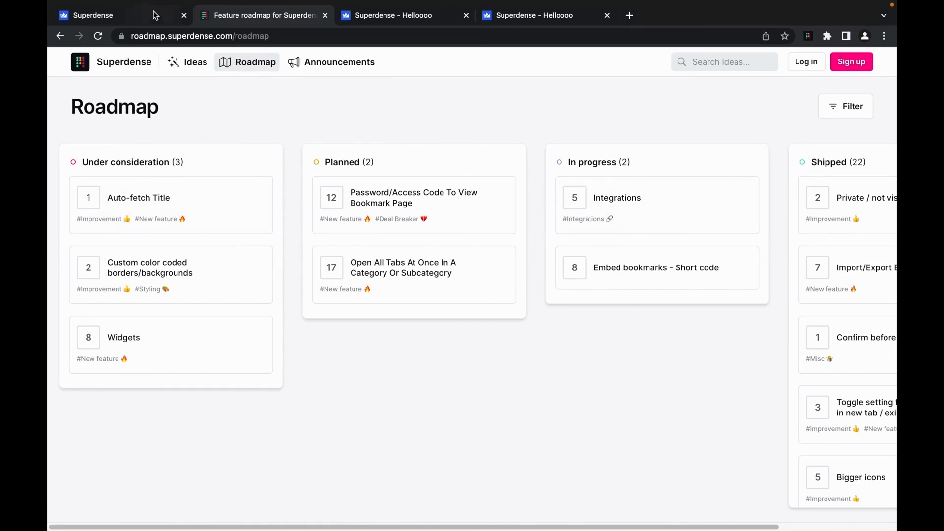
click(123, 15)
click(868, 63)
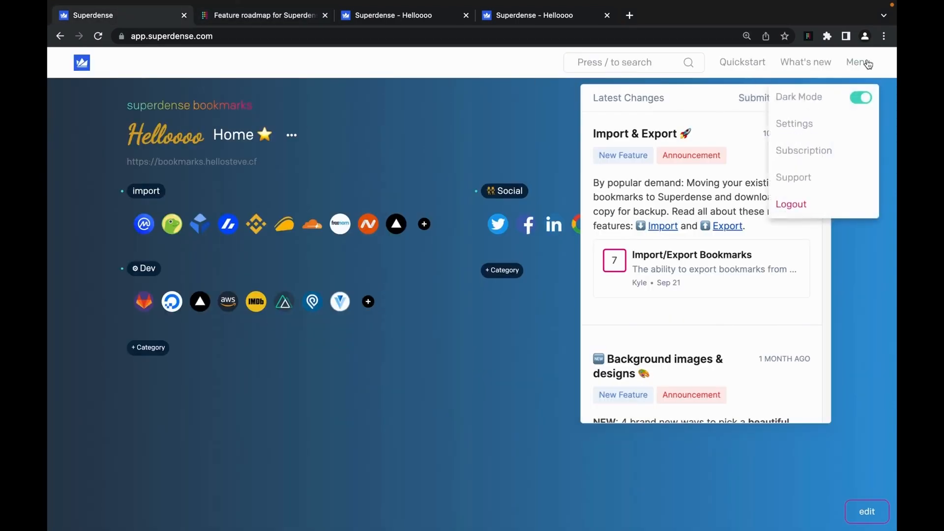
- Open the Help Center via Support, search 'theme', and open the Design styling article
click(819, 178)
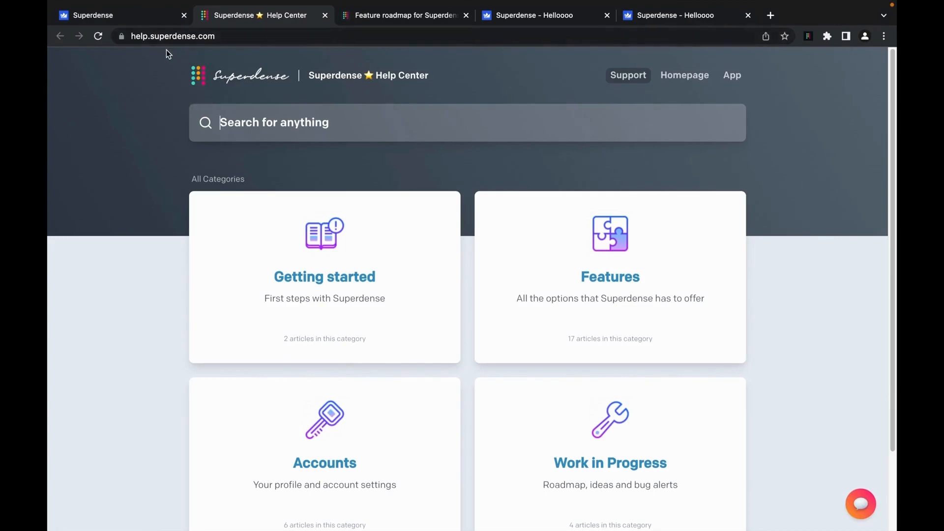
click(617, 286)
scroll(390, 362, down, 15)
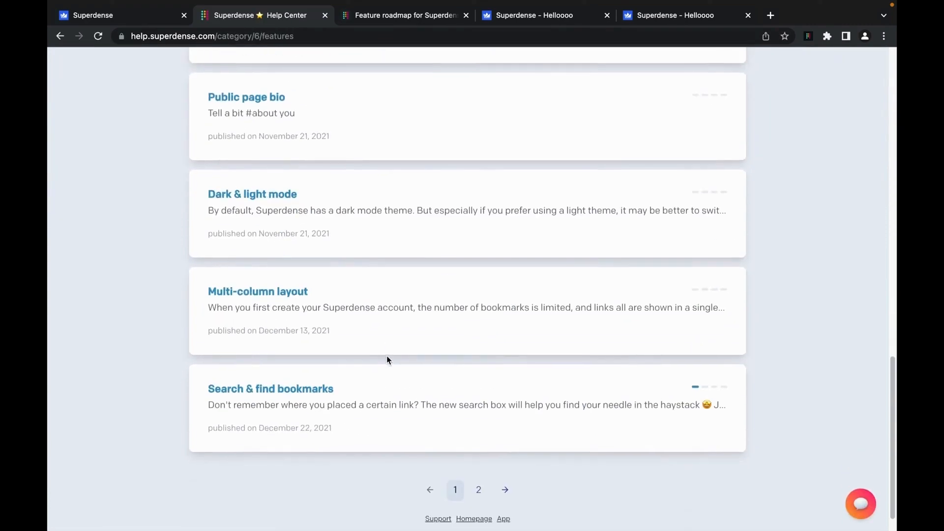
scroll(388, 360, up, 15)
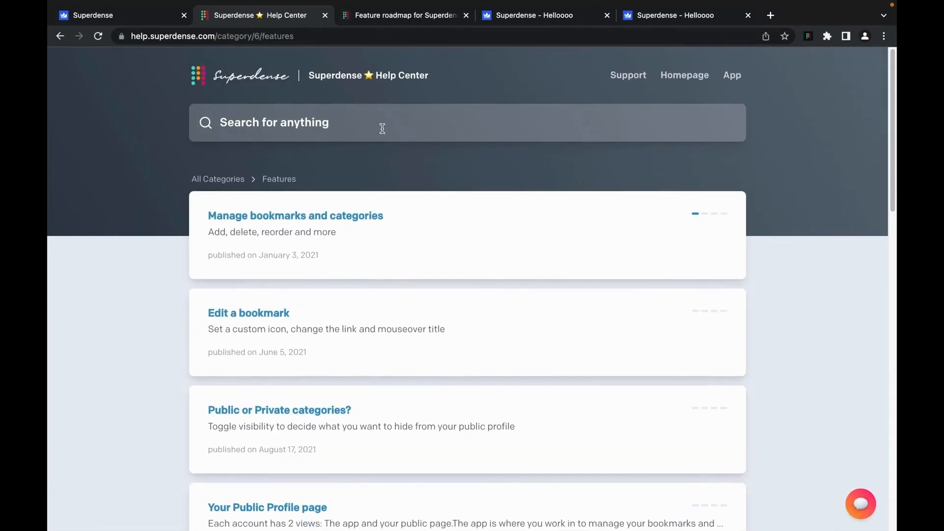
text(theme)
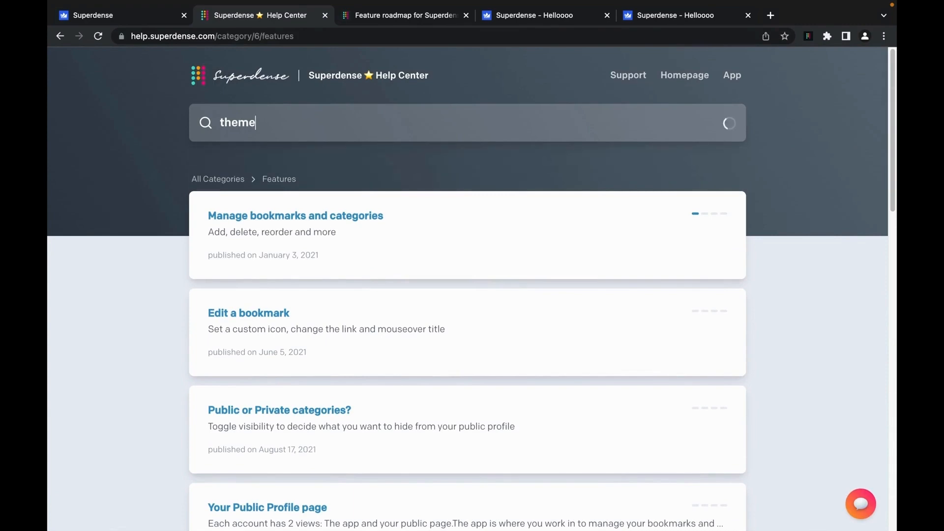
click(354, 203)
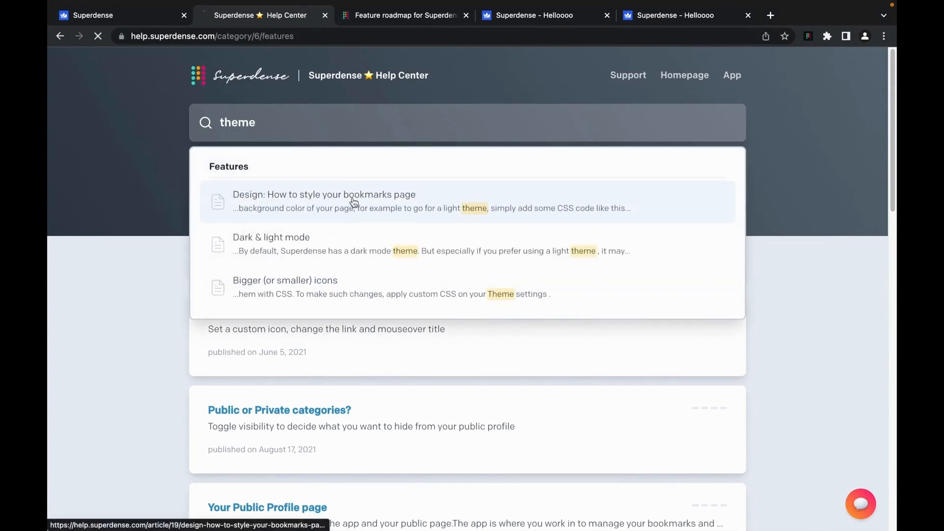
- Read through the Design article and bring up the help widget's Contact form
scroll(468, 344, down, 6)
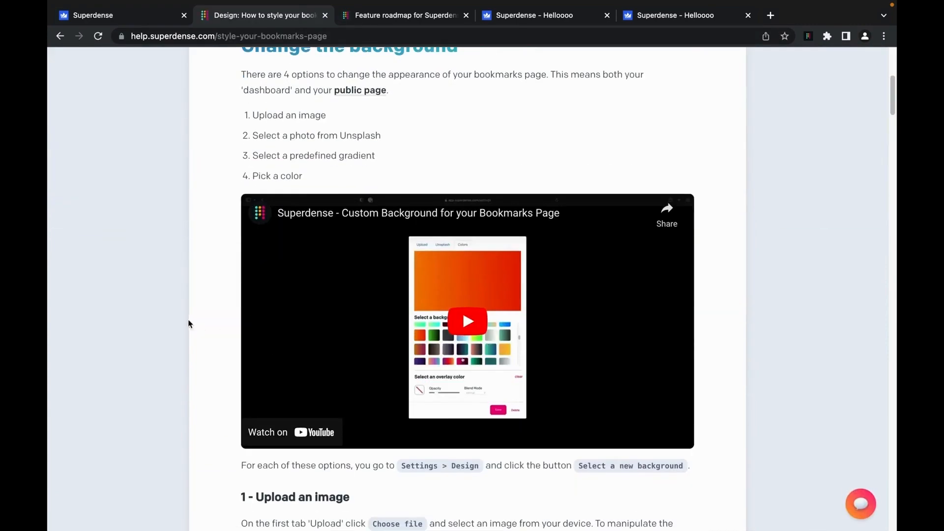
scroll(187, 320, down, 4)
scroll(247, 339, down, 6)
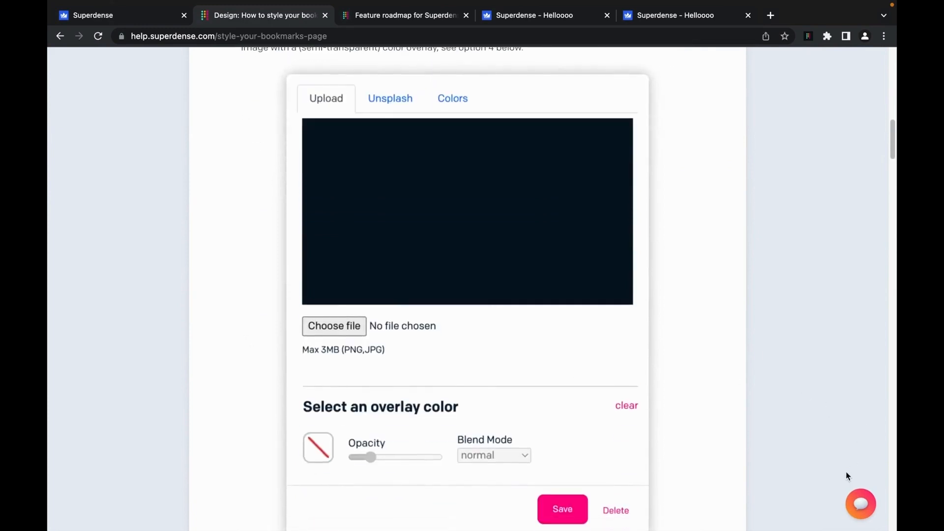
click(860, 503)
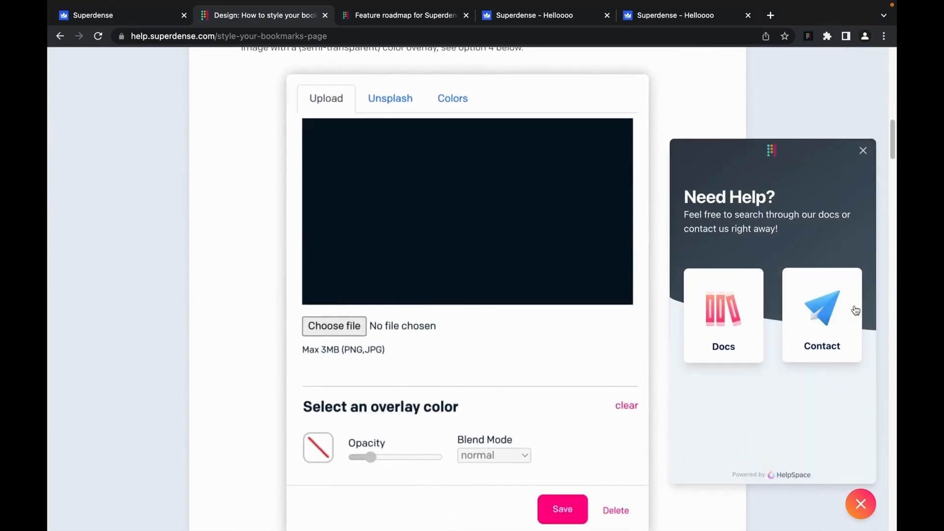
click(864, 507)
click(862, 506)
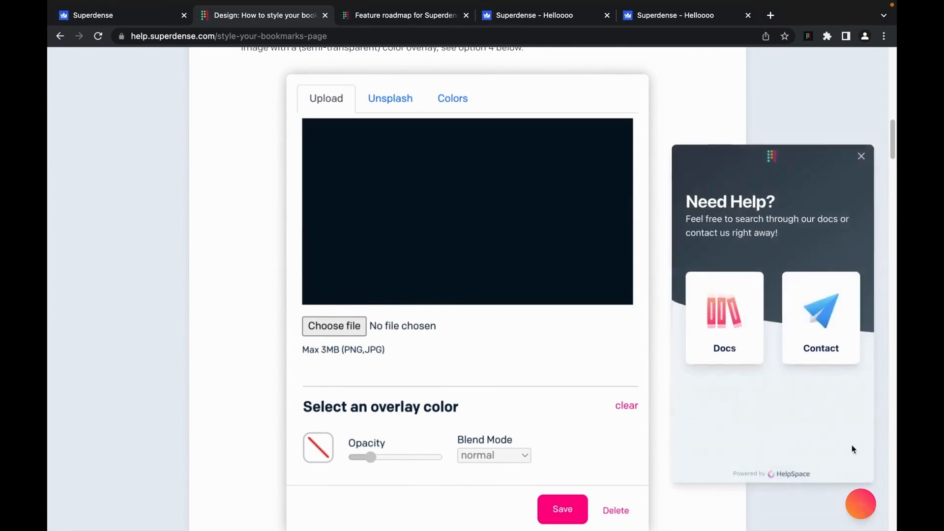
click(821, 319)
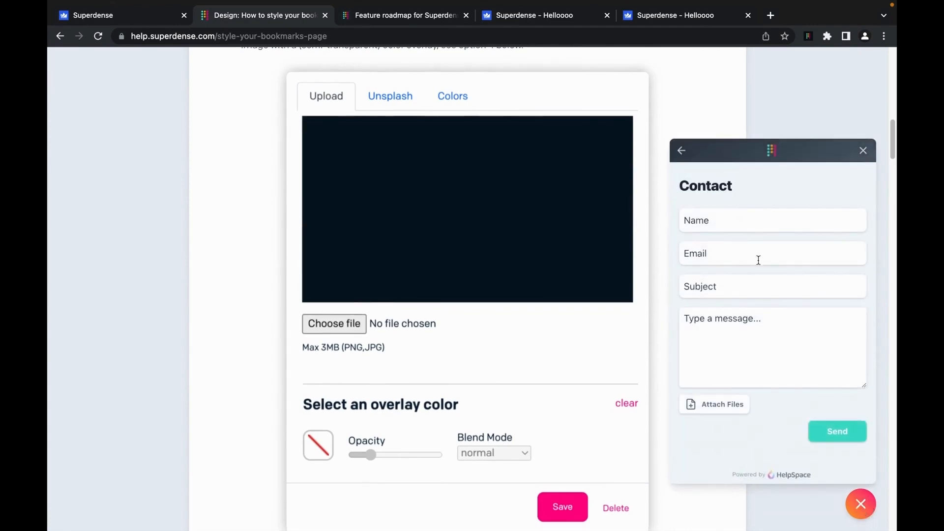
click(149, 7)
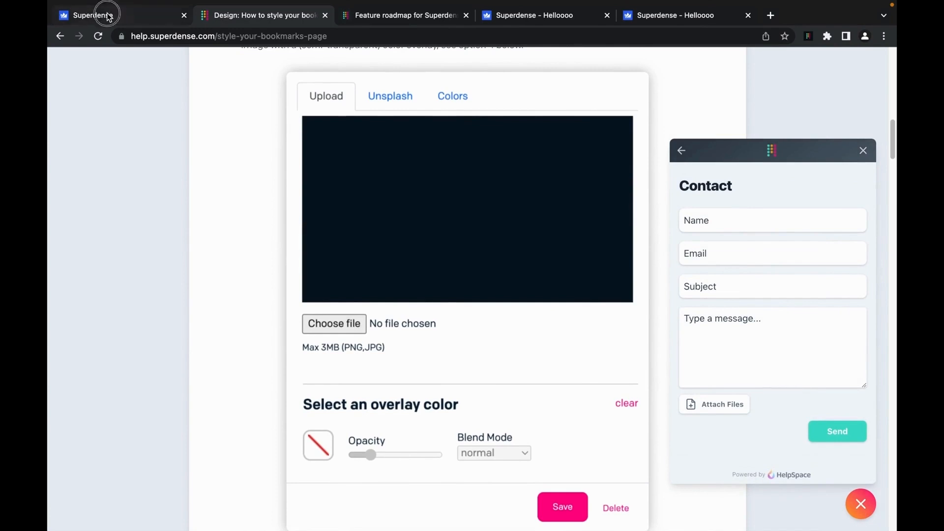
- Dismiss the Latest Changes panel showing the Import & Export announcement on the dashboard
click(244, 38)
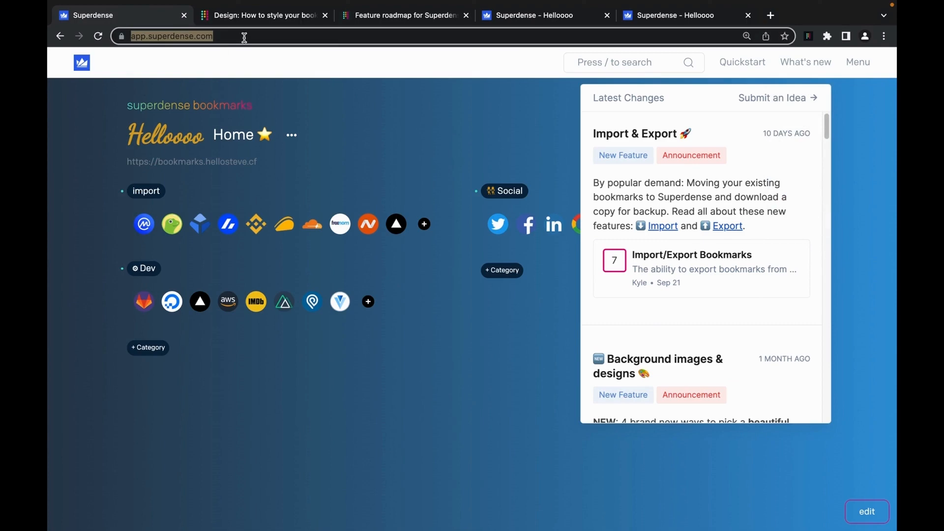
click(392, 154)
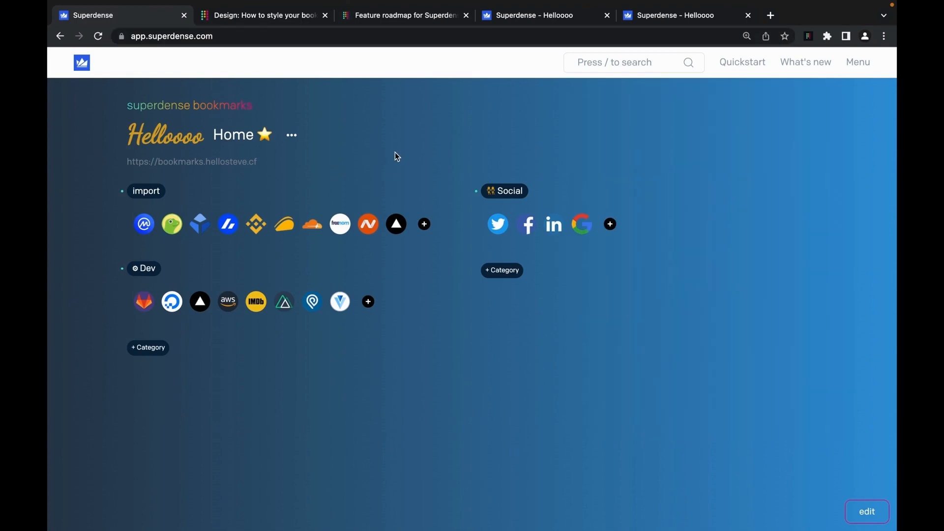